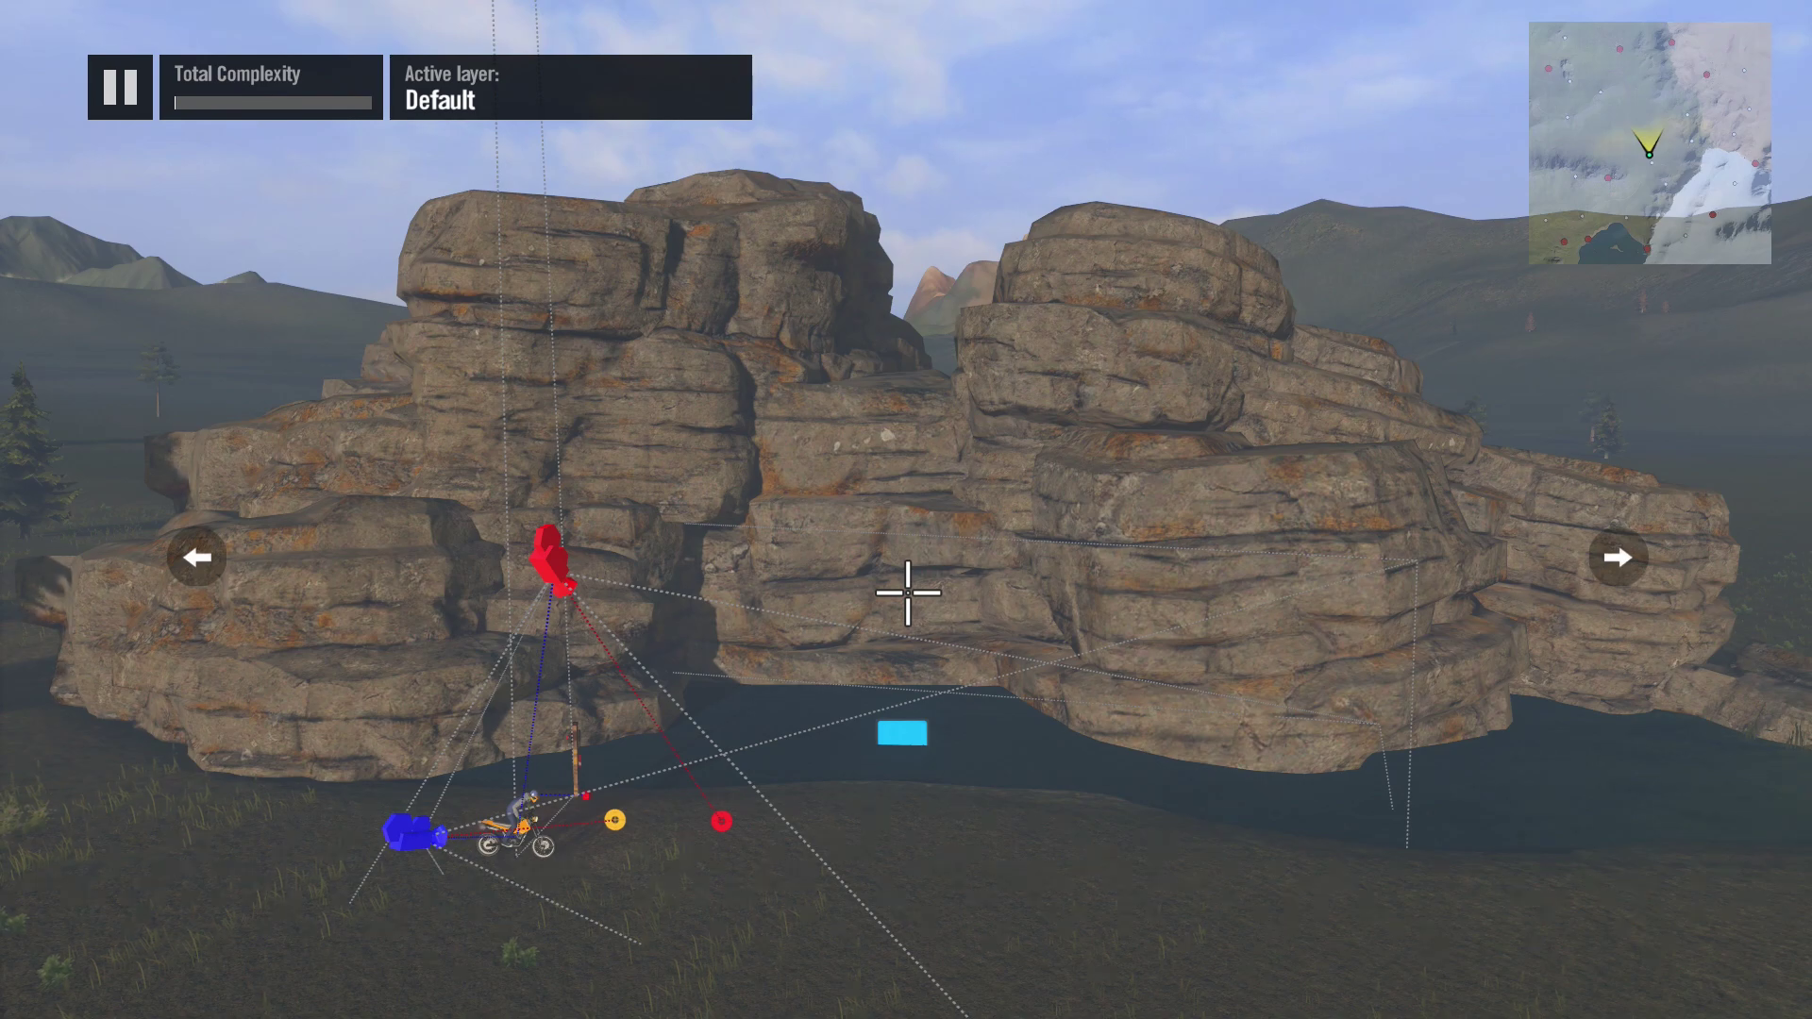
# Step: Add the Waterfall water effect and position it at the top of the rock wall in the gap between the cliffs
pyautogui.press('w')
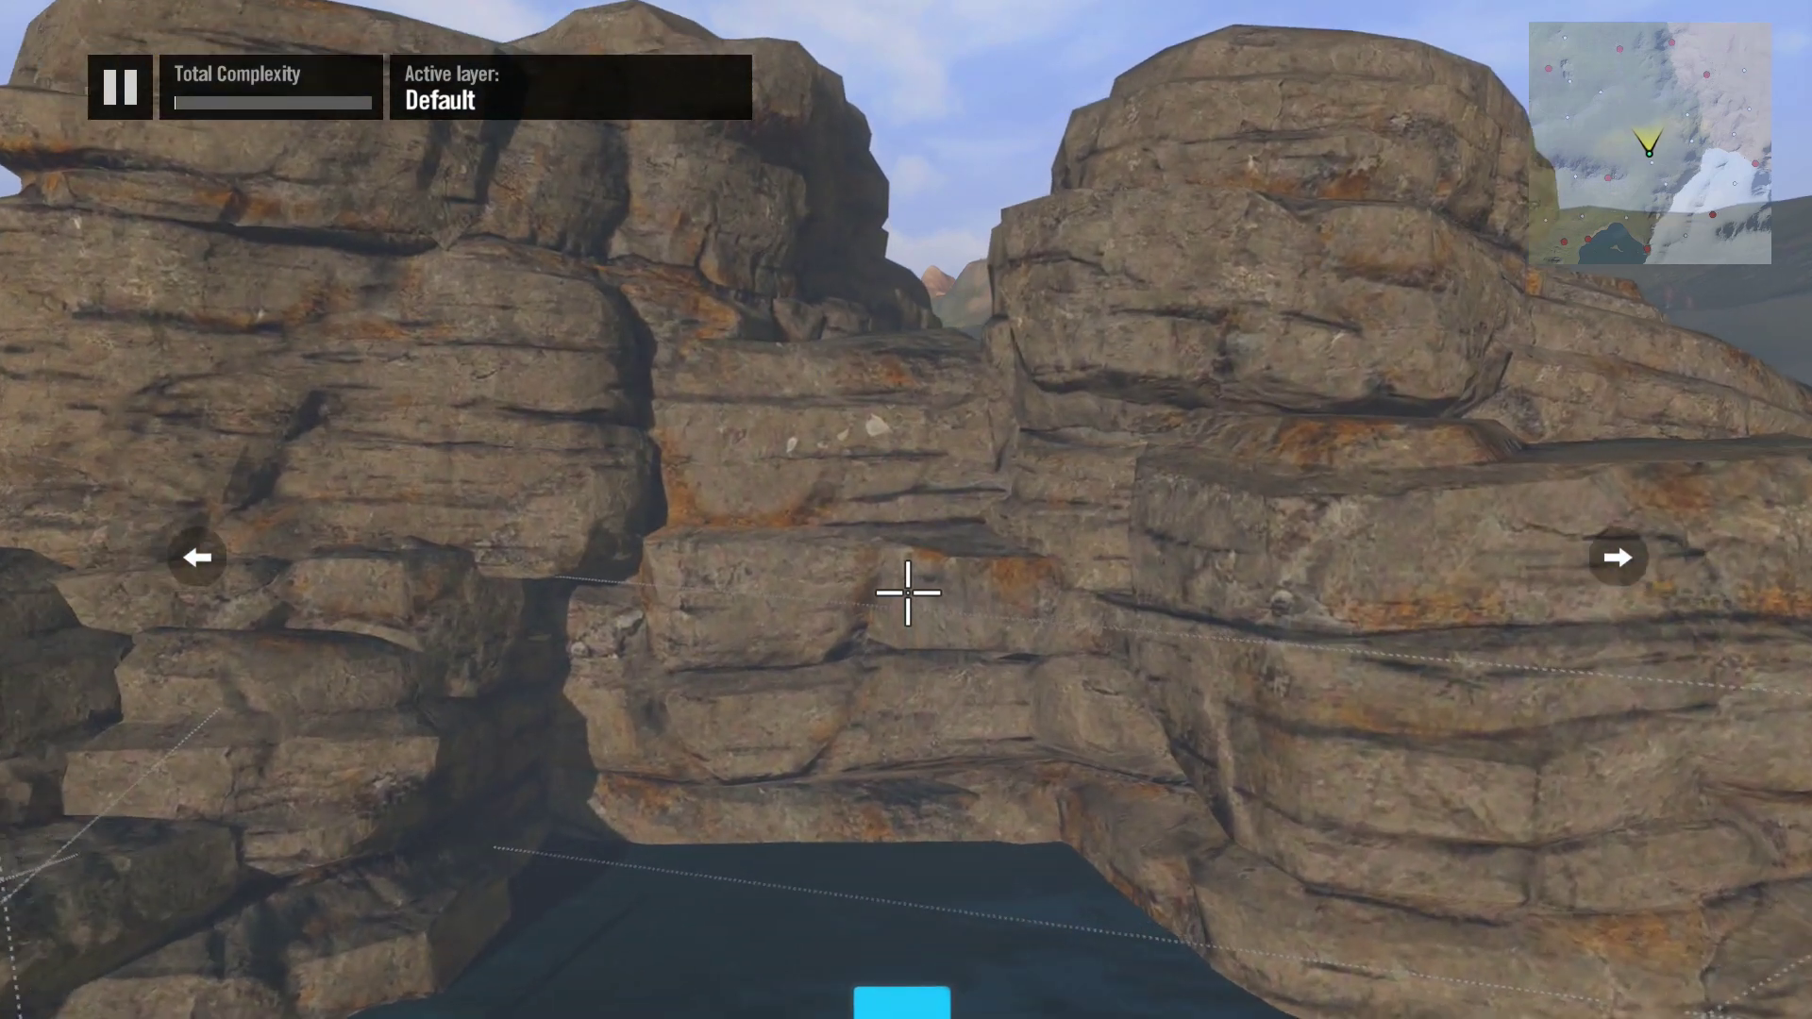
pyautogui.press('Tab')
pyautogui.press('Down')
pyautogui.press('Down')
pyautogui.press('Down')
pyautogui.press('Down')
pyautogui.press('Down')
pyautogui.press('Down')
pyautogui.press('Down')
pyautogui.press('Down')
pyautogui.press('Down')
pyautogui.press('Down')
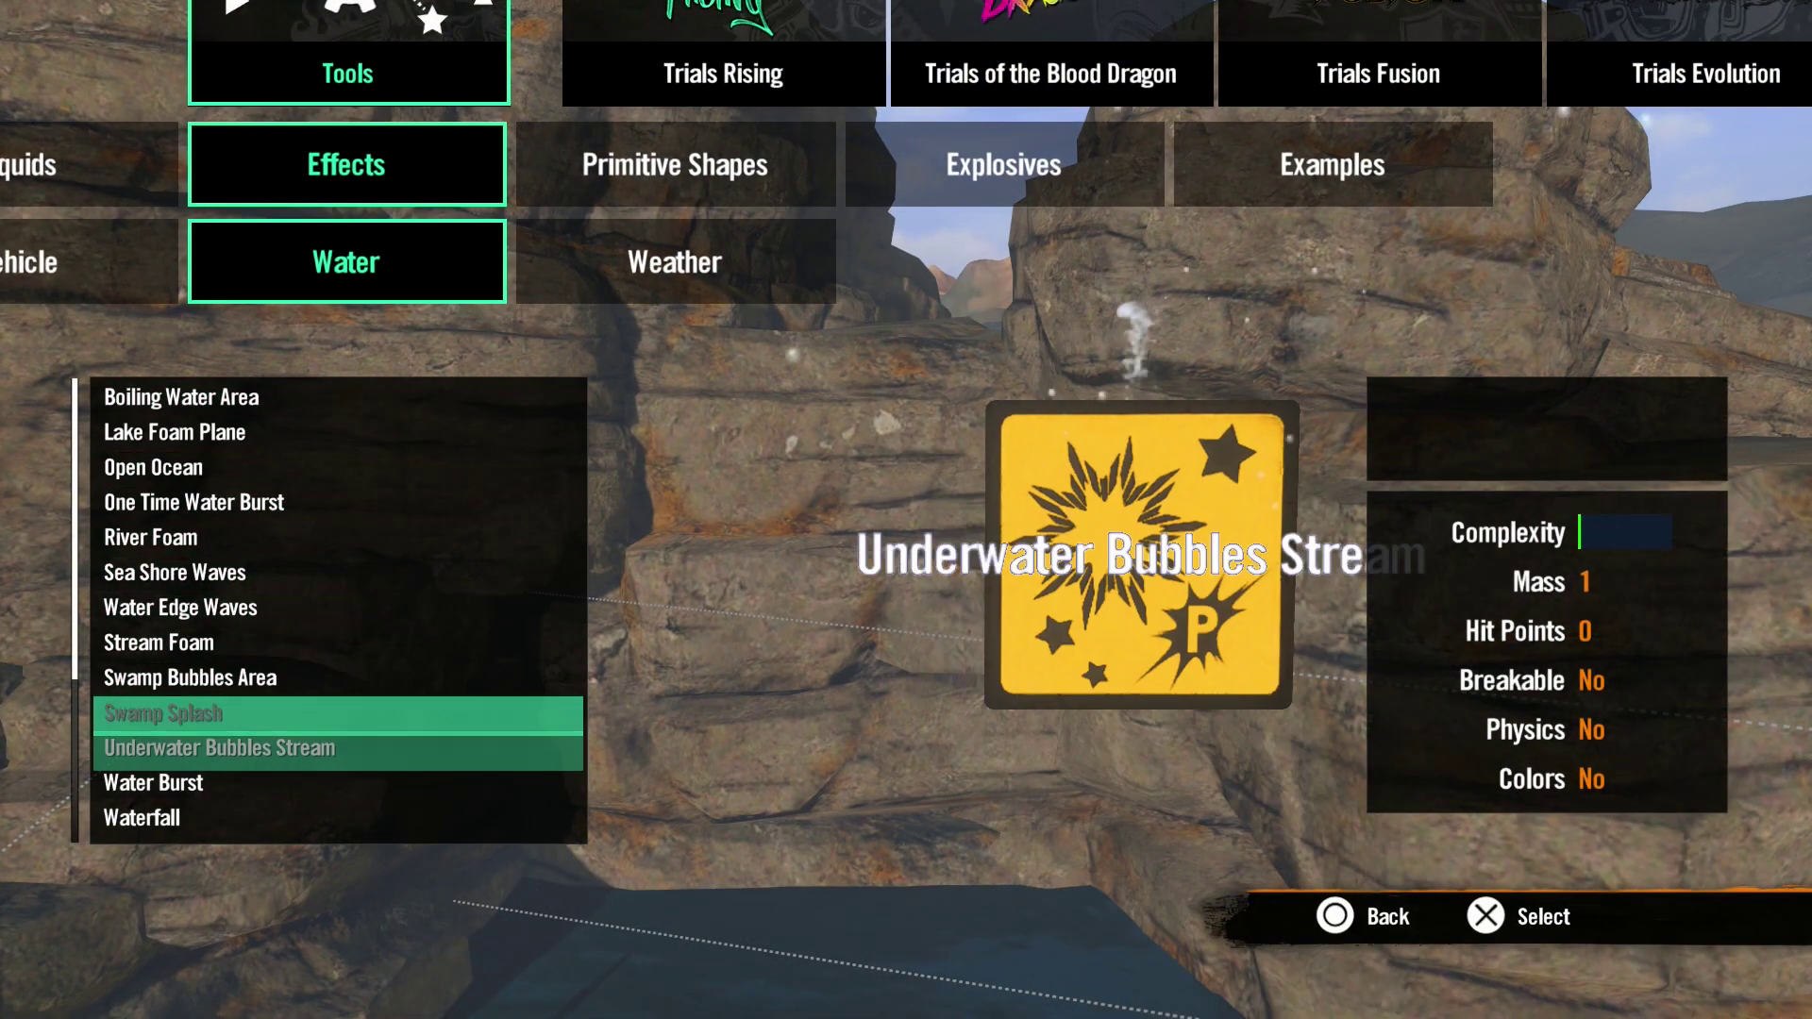
pyautogui.press('Down')
pyautogui.press('Down')
pyautogui.press('Return')
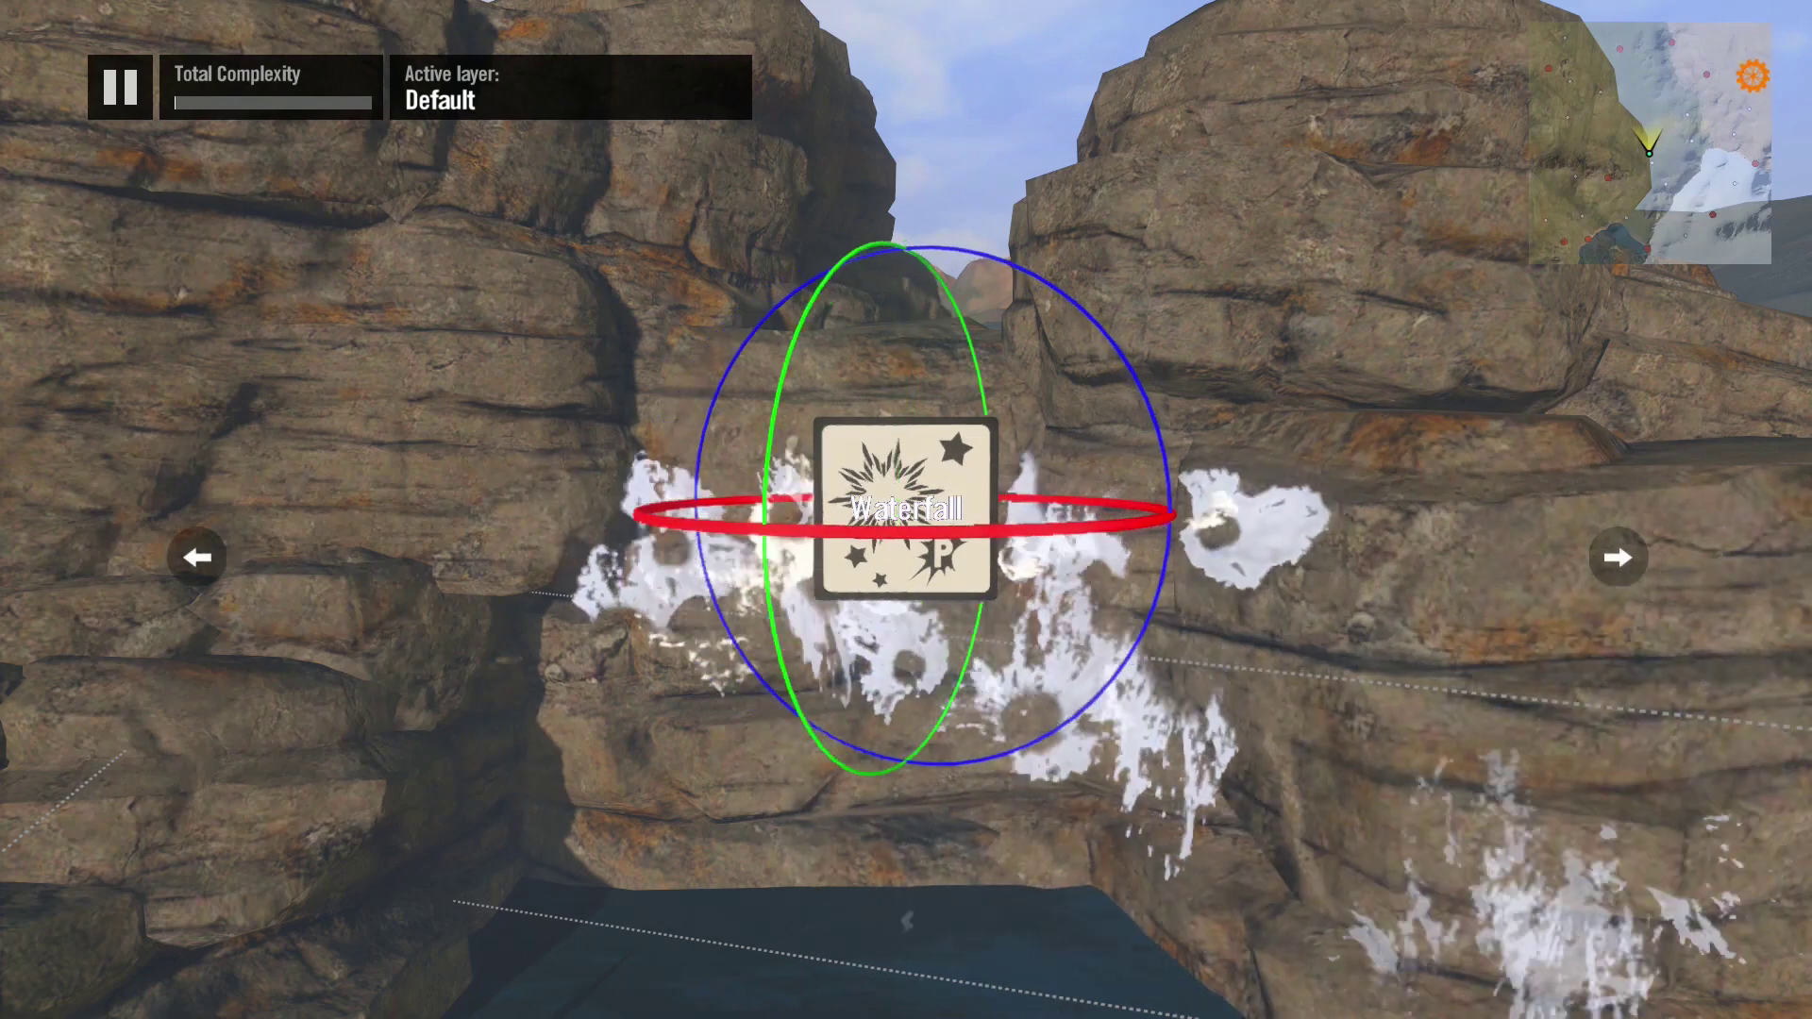
pyautogui.press('w')
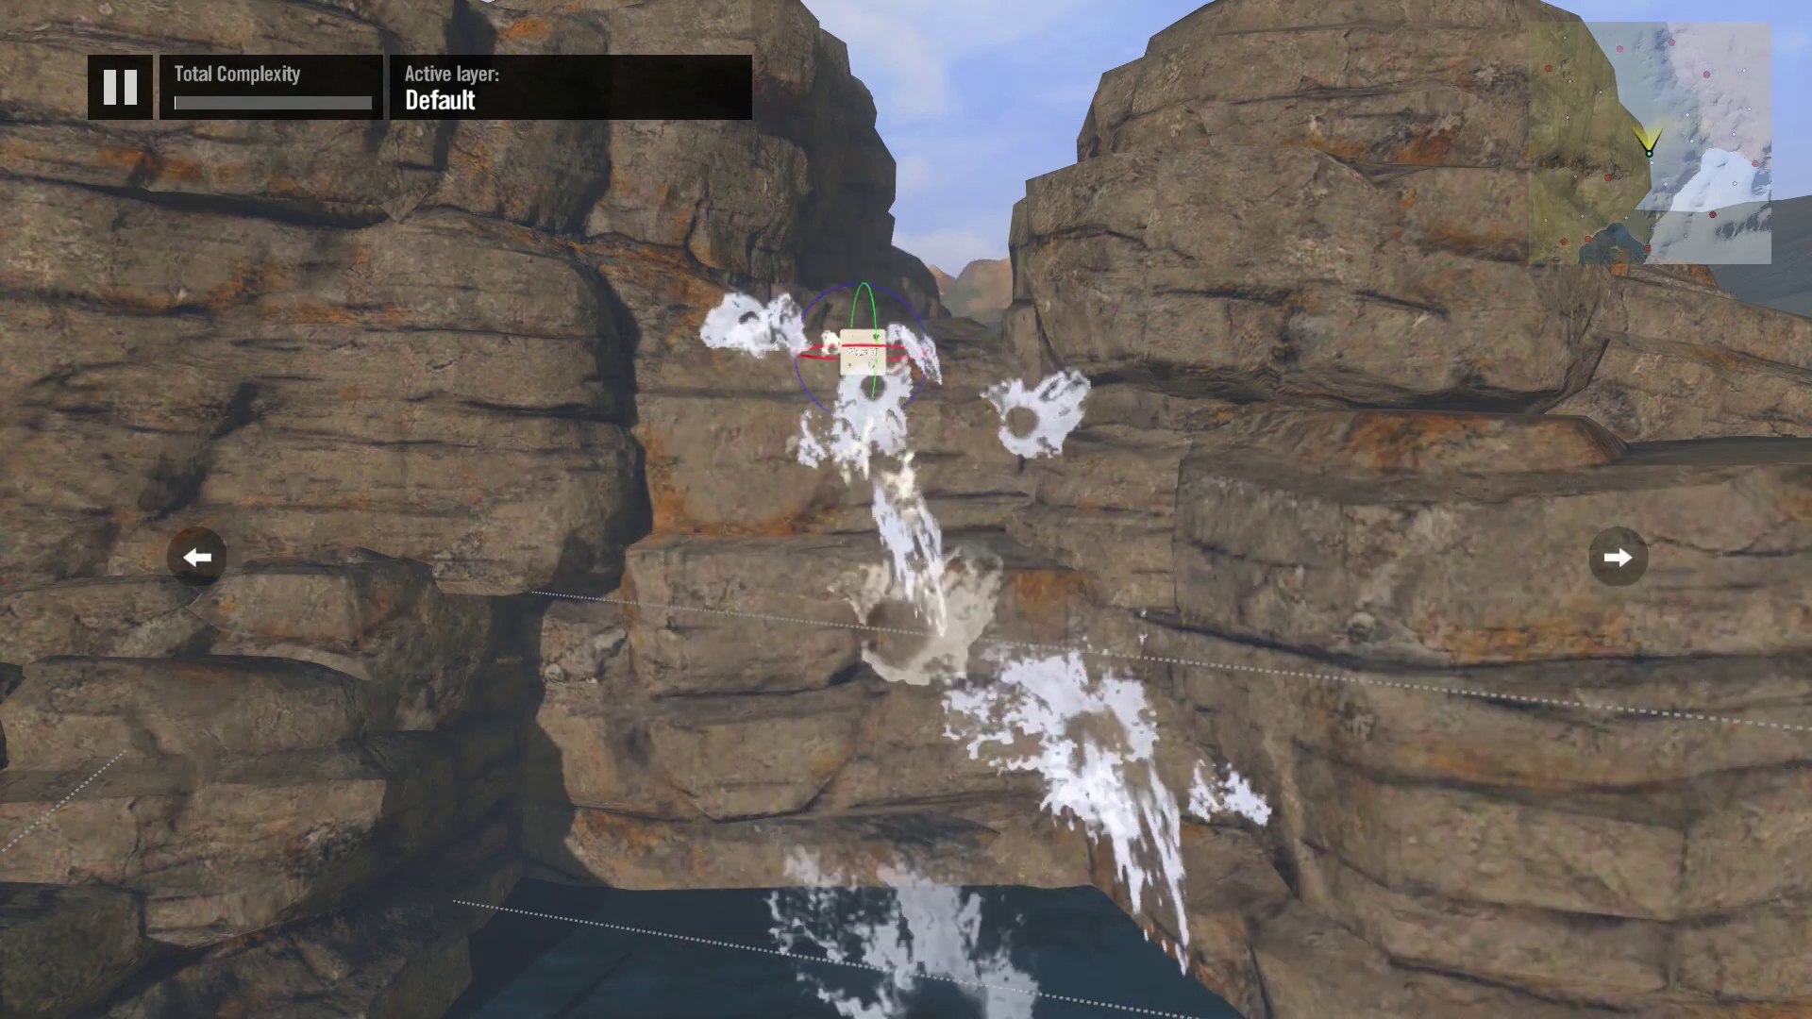
pyautogui.press('w')
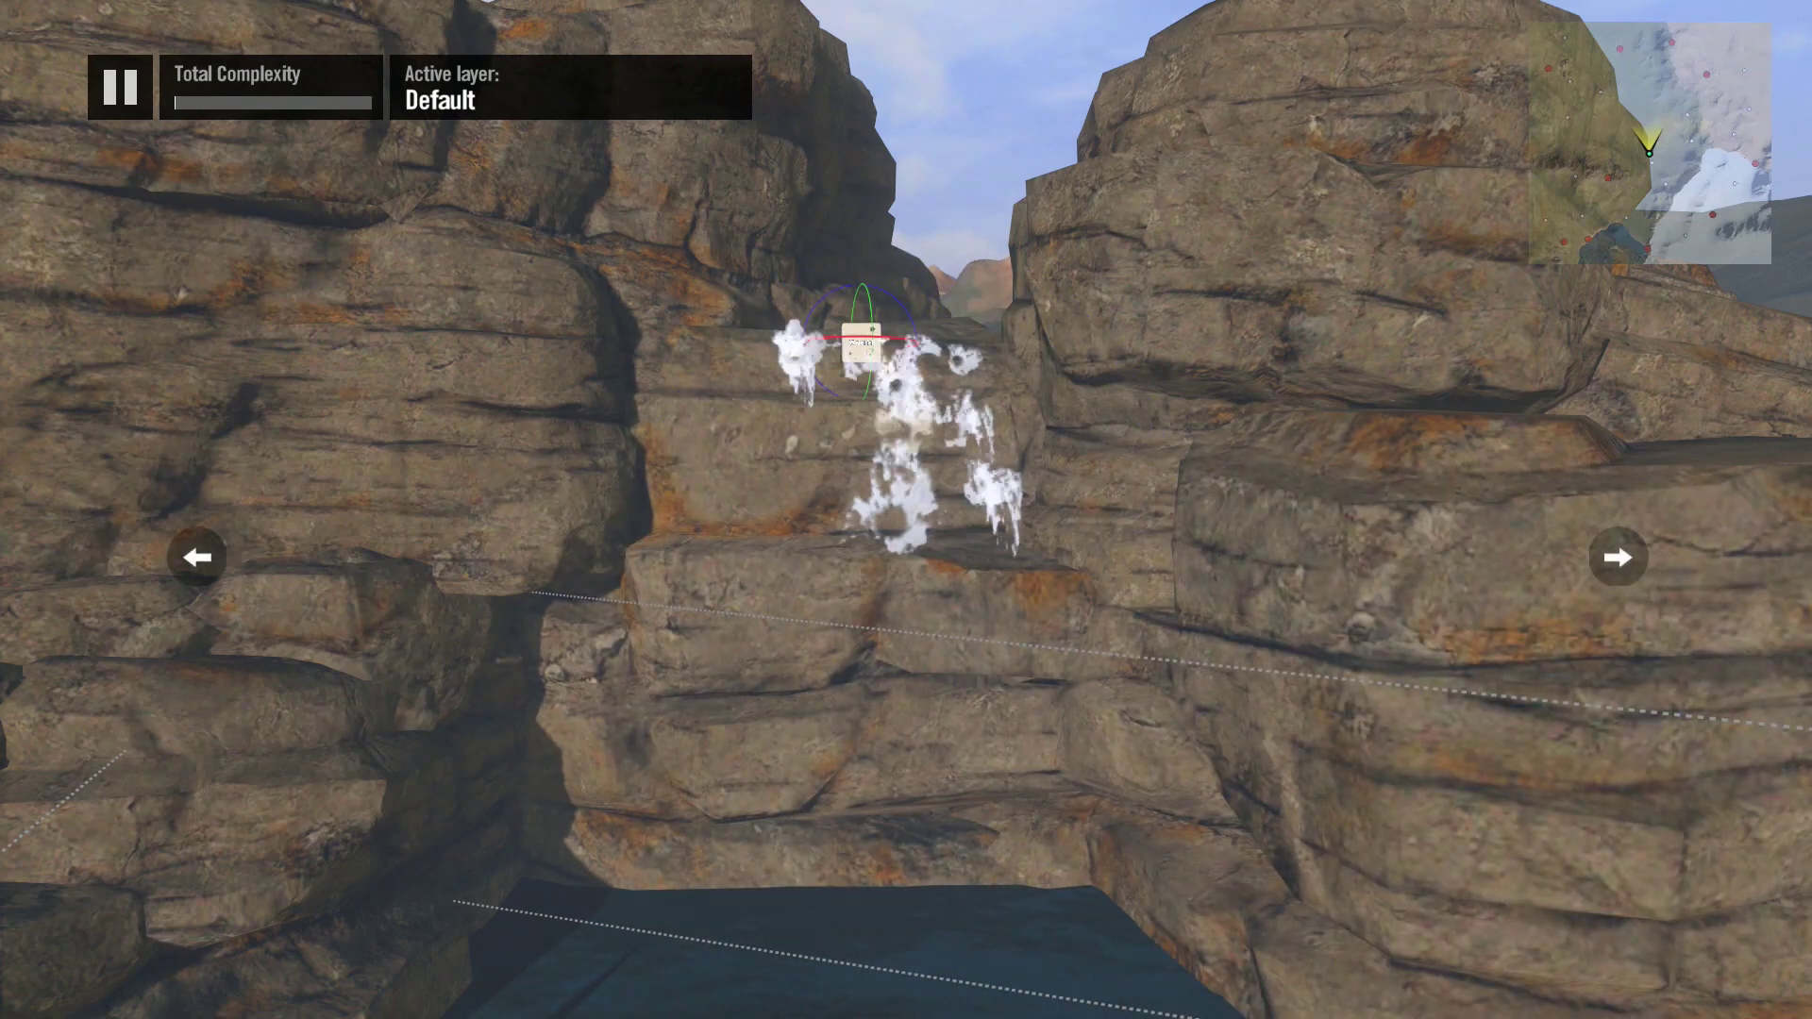
# Step: In the waterfall's object properties, set the width to 7.98 and the height to 17.38
pyautogui.press('Return')
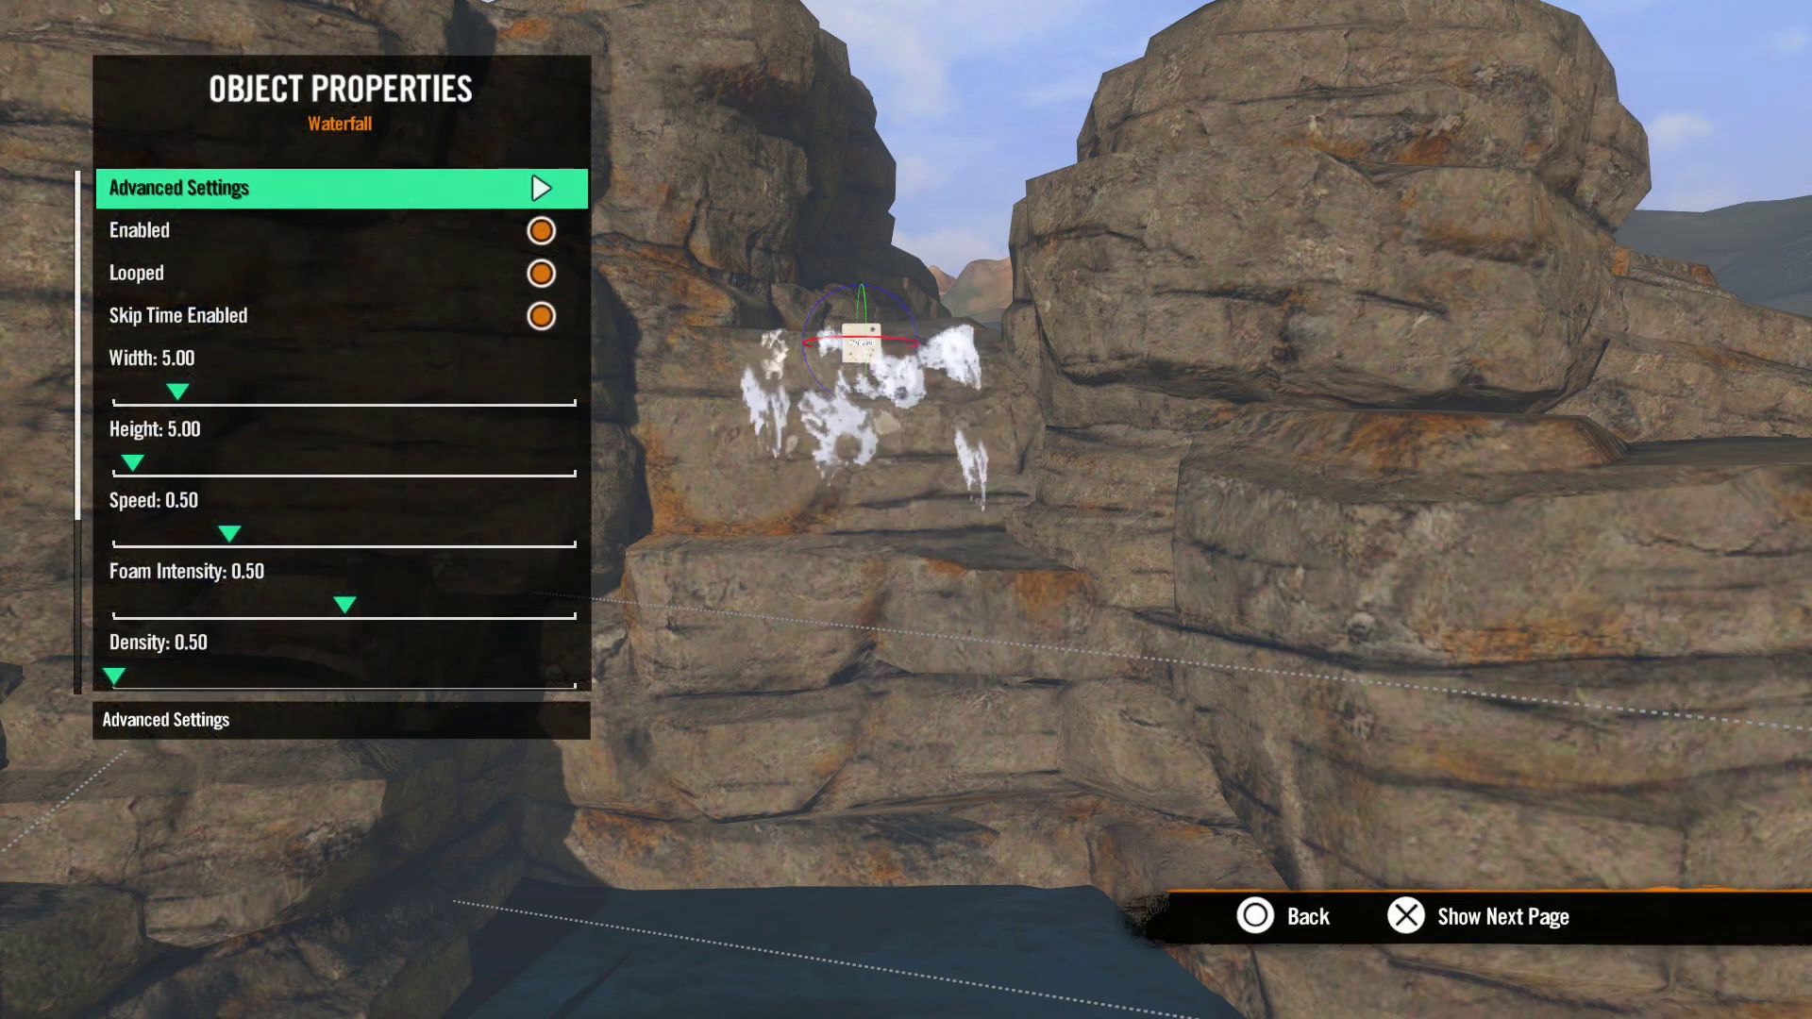
pyautogui.press('Down')
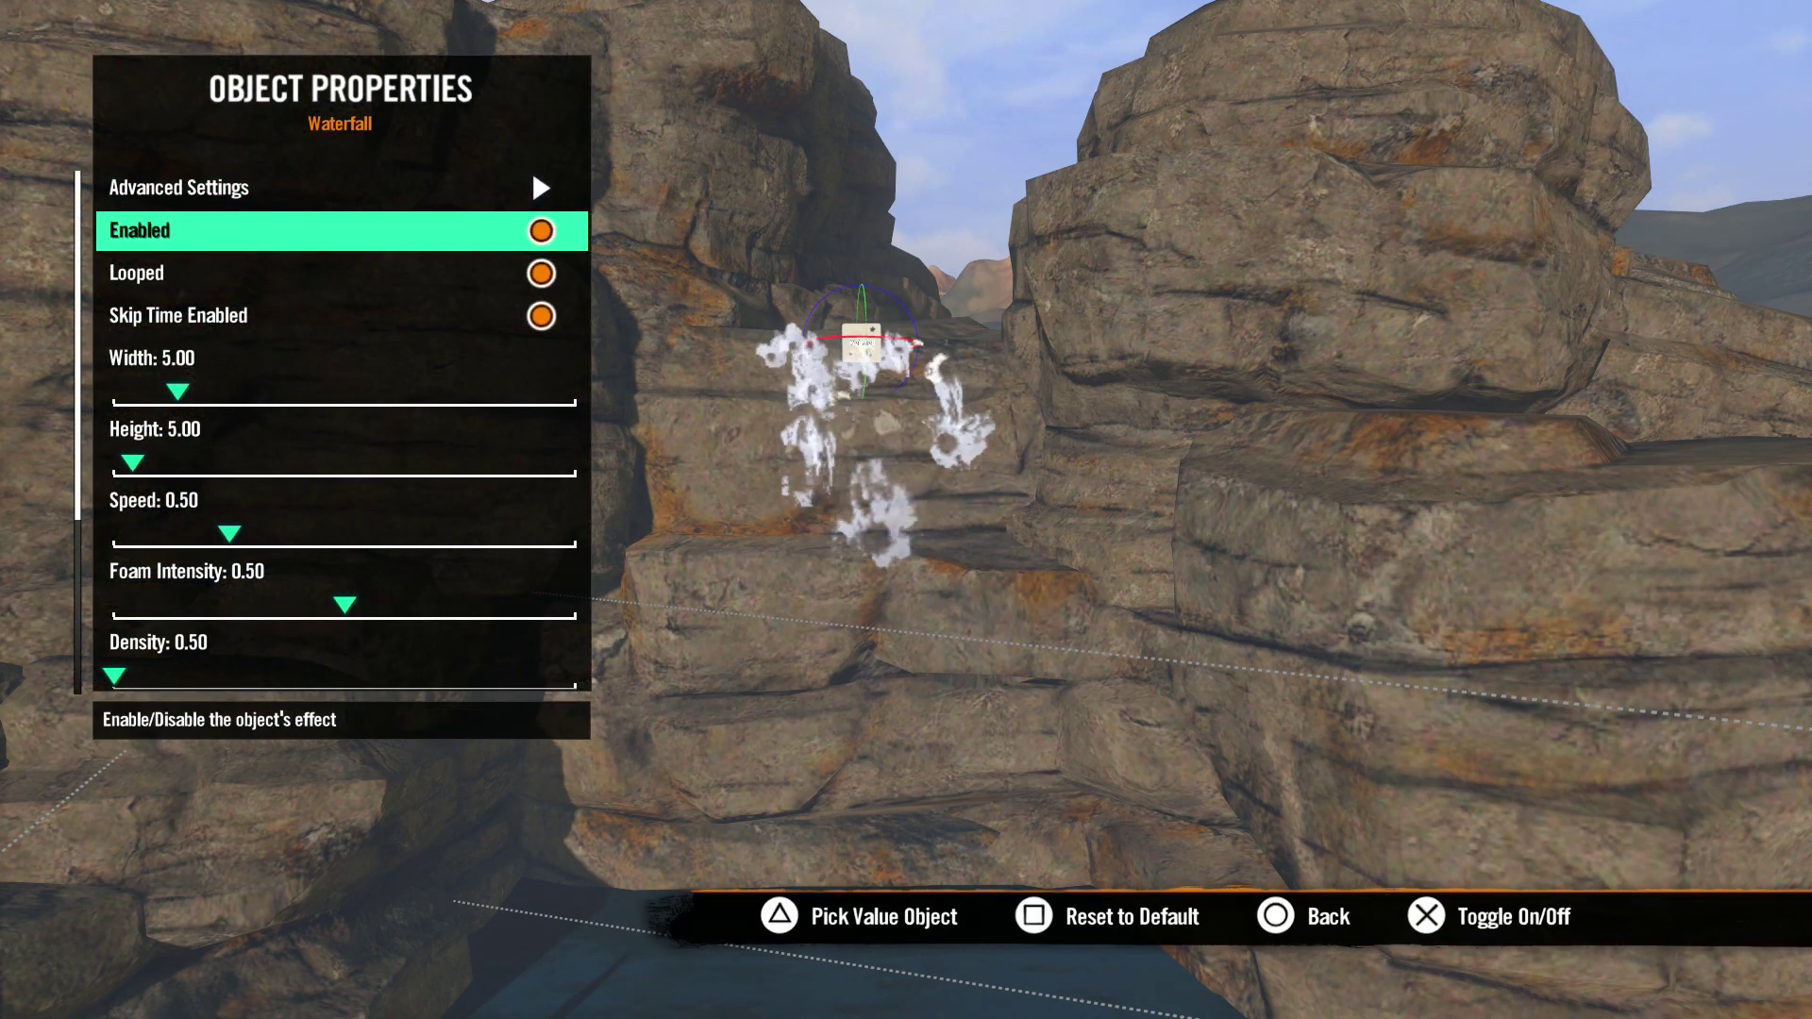
pyautogui.press('Down')
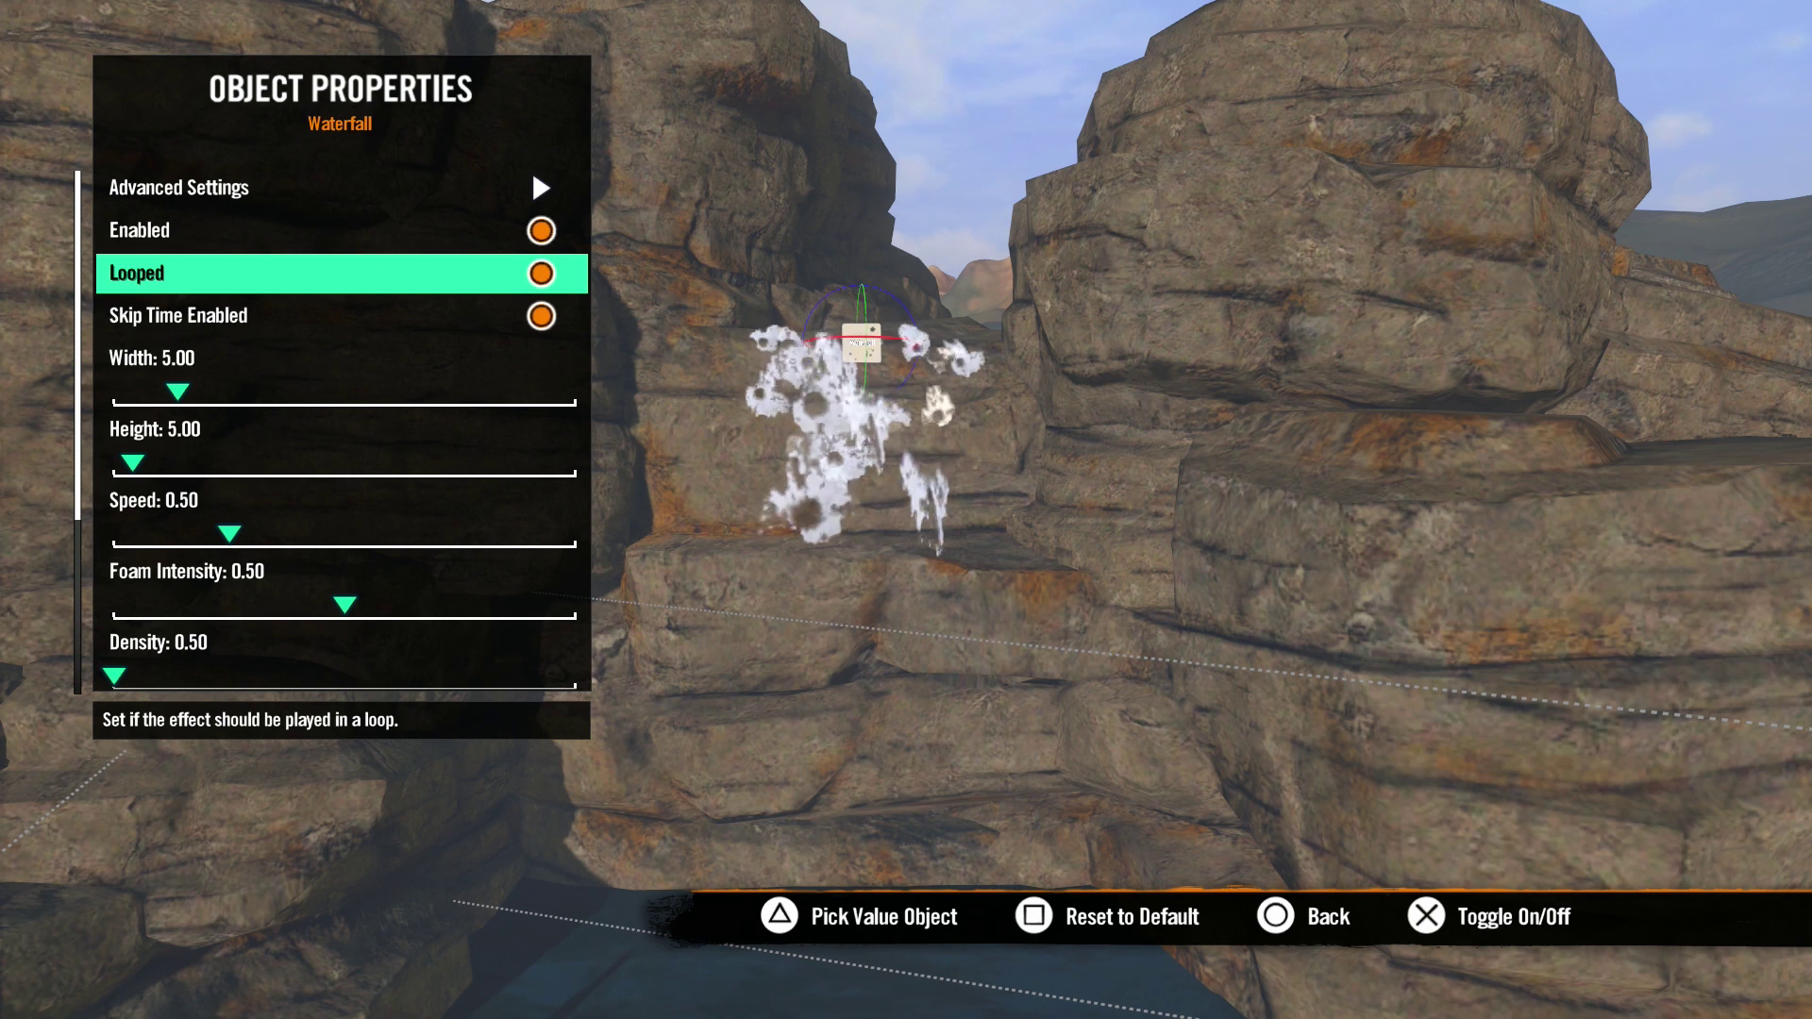
pyautogui.press('Down')
pyautogui.press('Down')
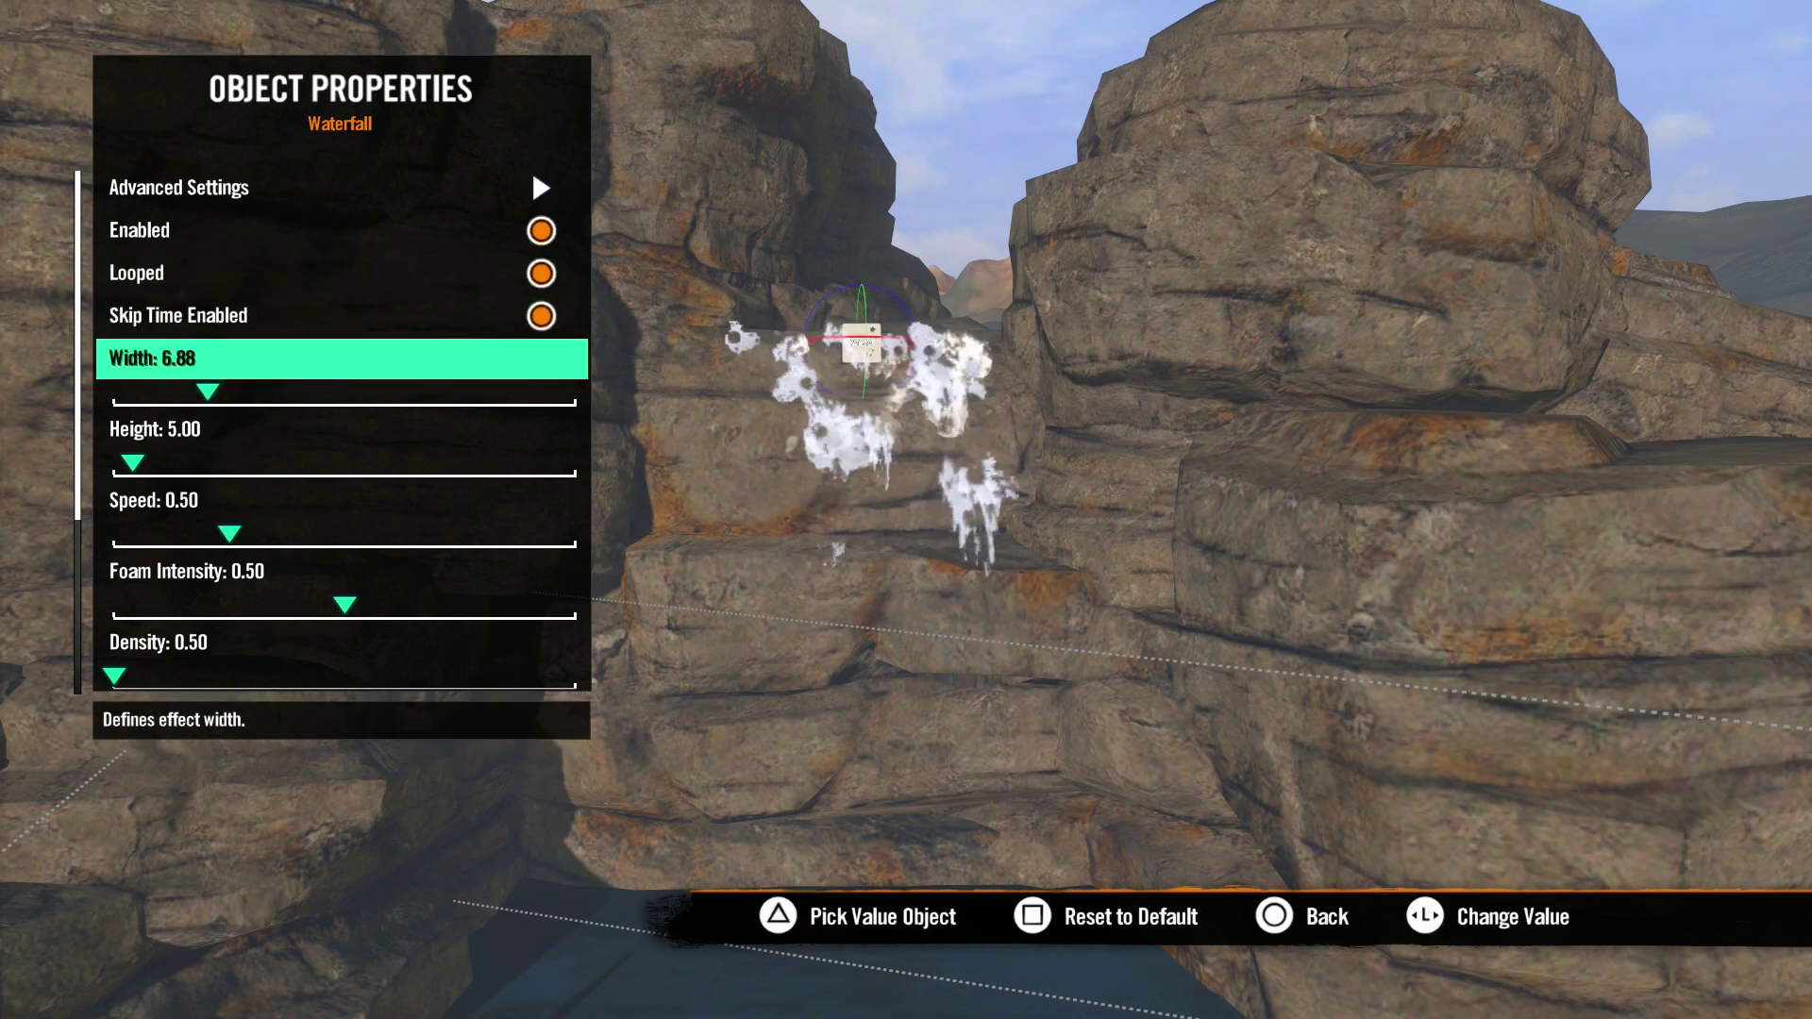
pyautogui.press('Down')
pyautogui.press('Right')
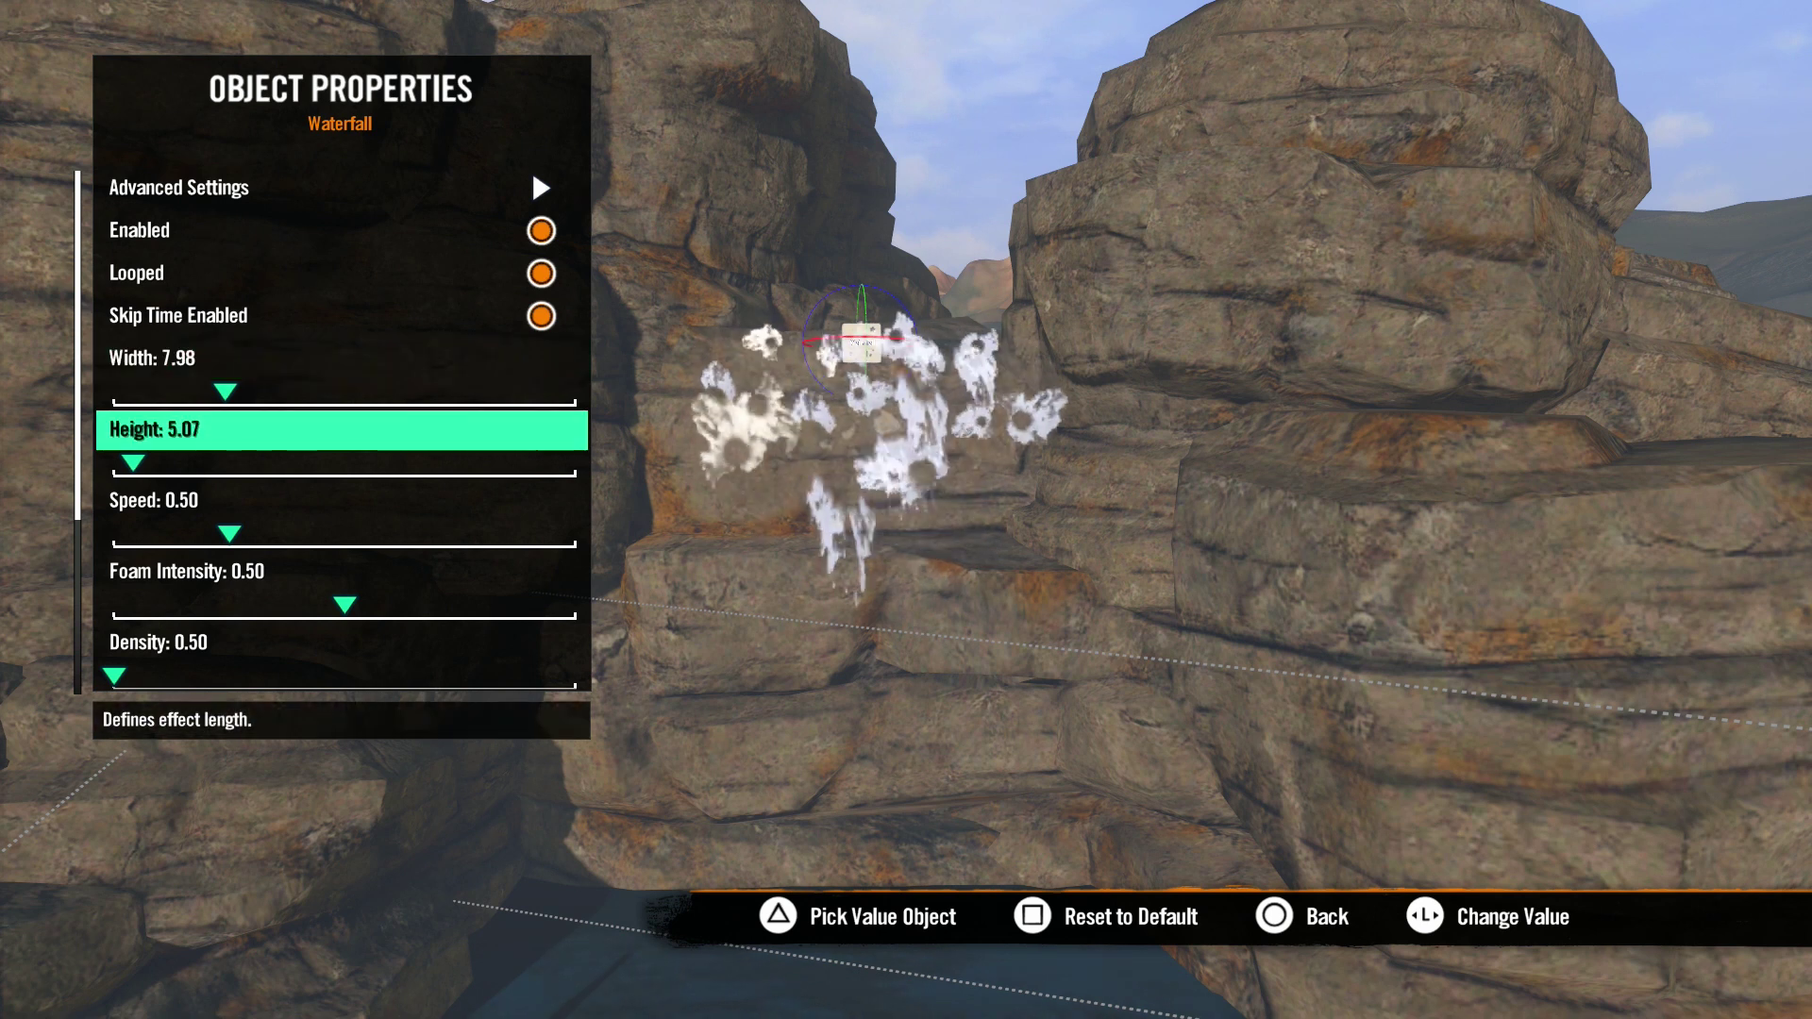
pyautogui.press('Right')
pyautogui.press('Right')
# Step: Try a waterfall speed of 2.00, and reset the speed to its default
pyautogui.press('Down')
pyautogui.press('Right')
pyautogui.press('Right')
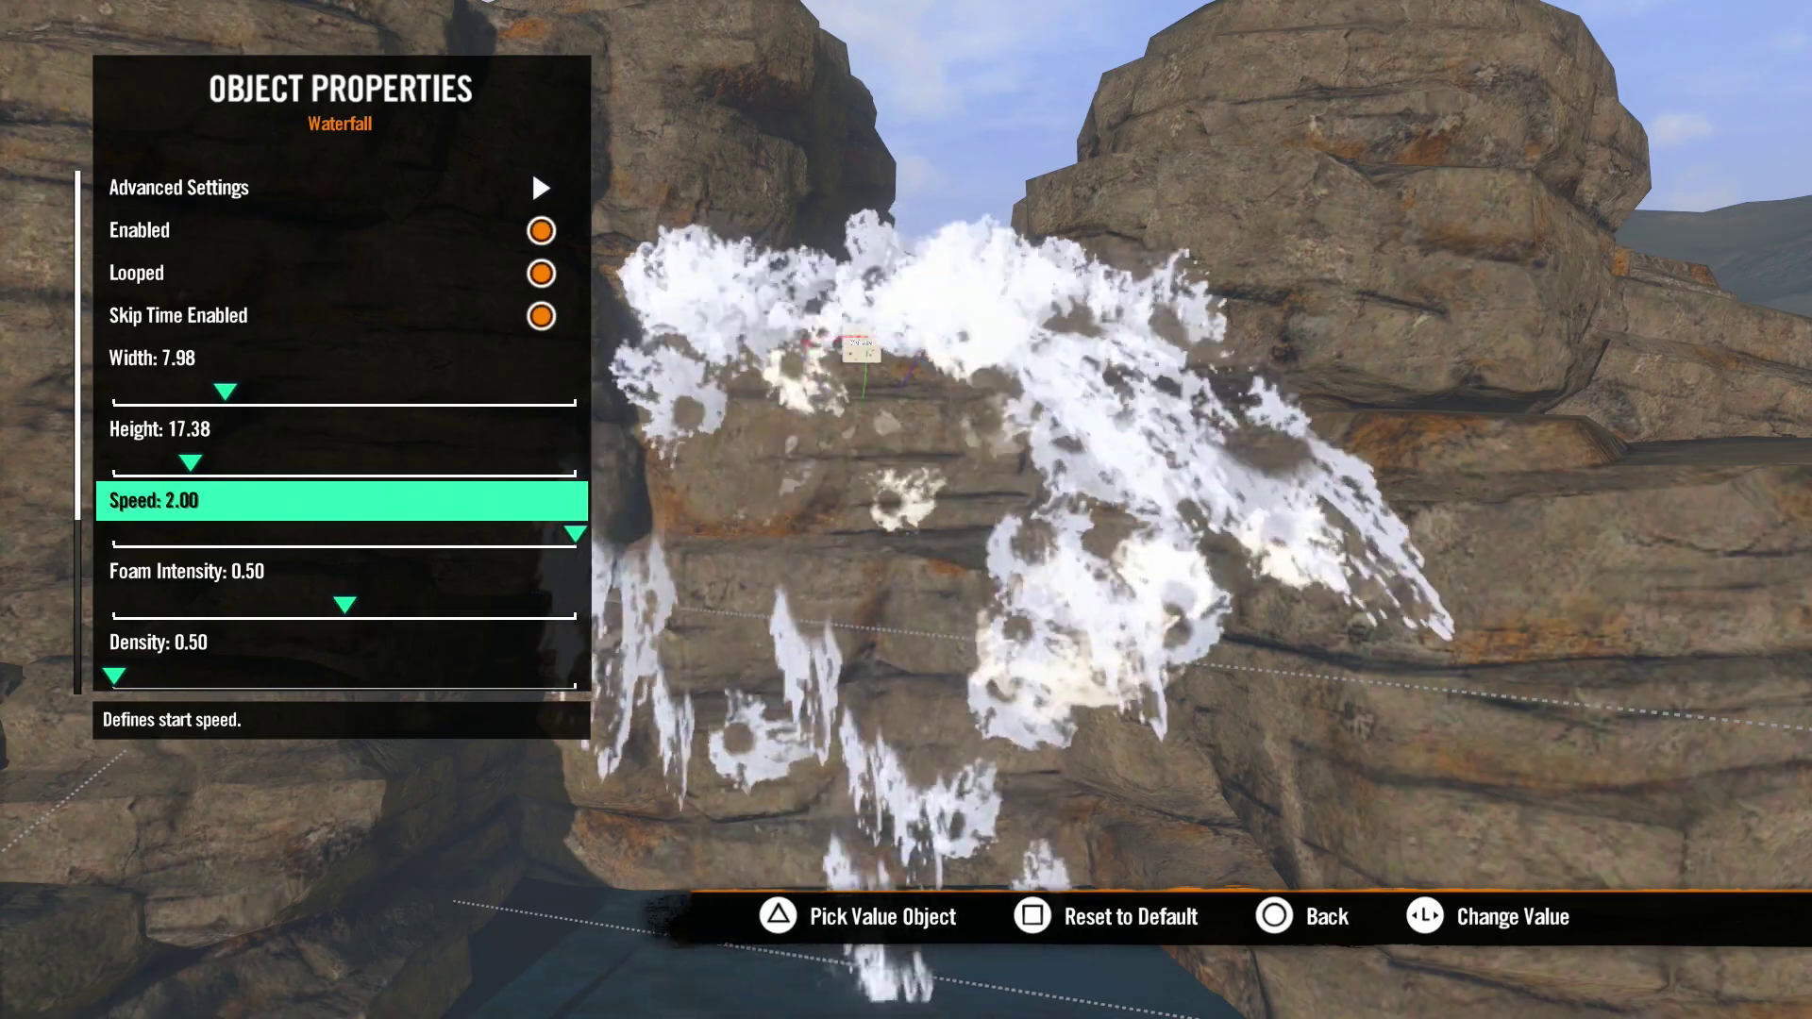
pyautogui.press('BackSpace')
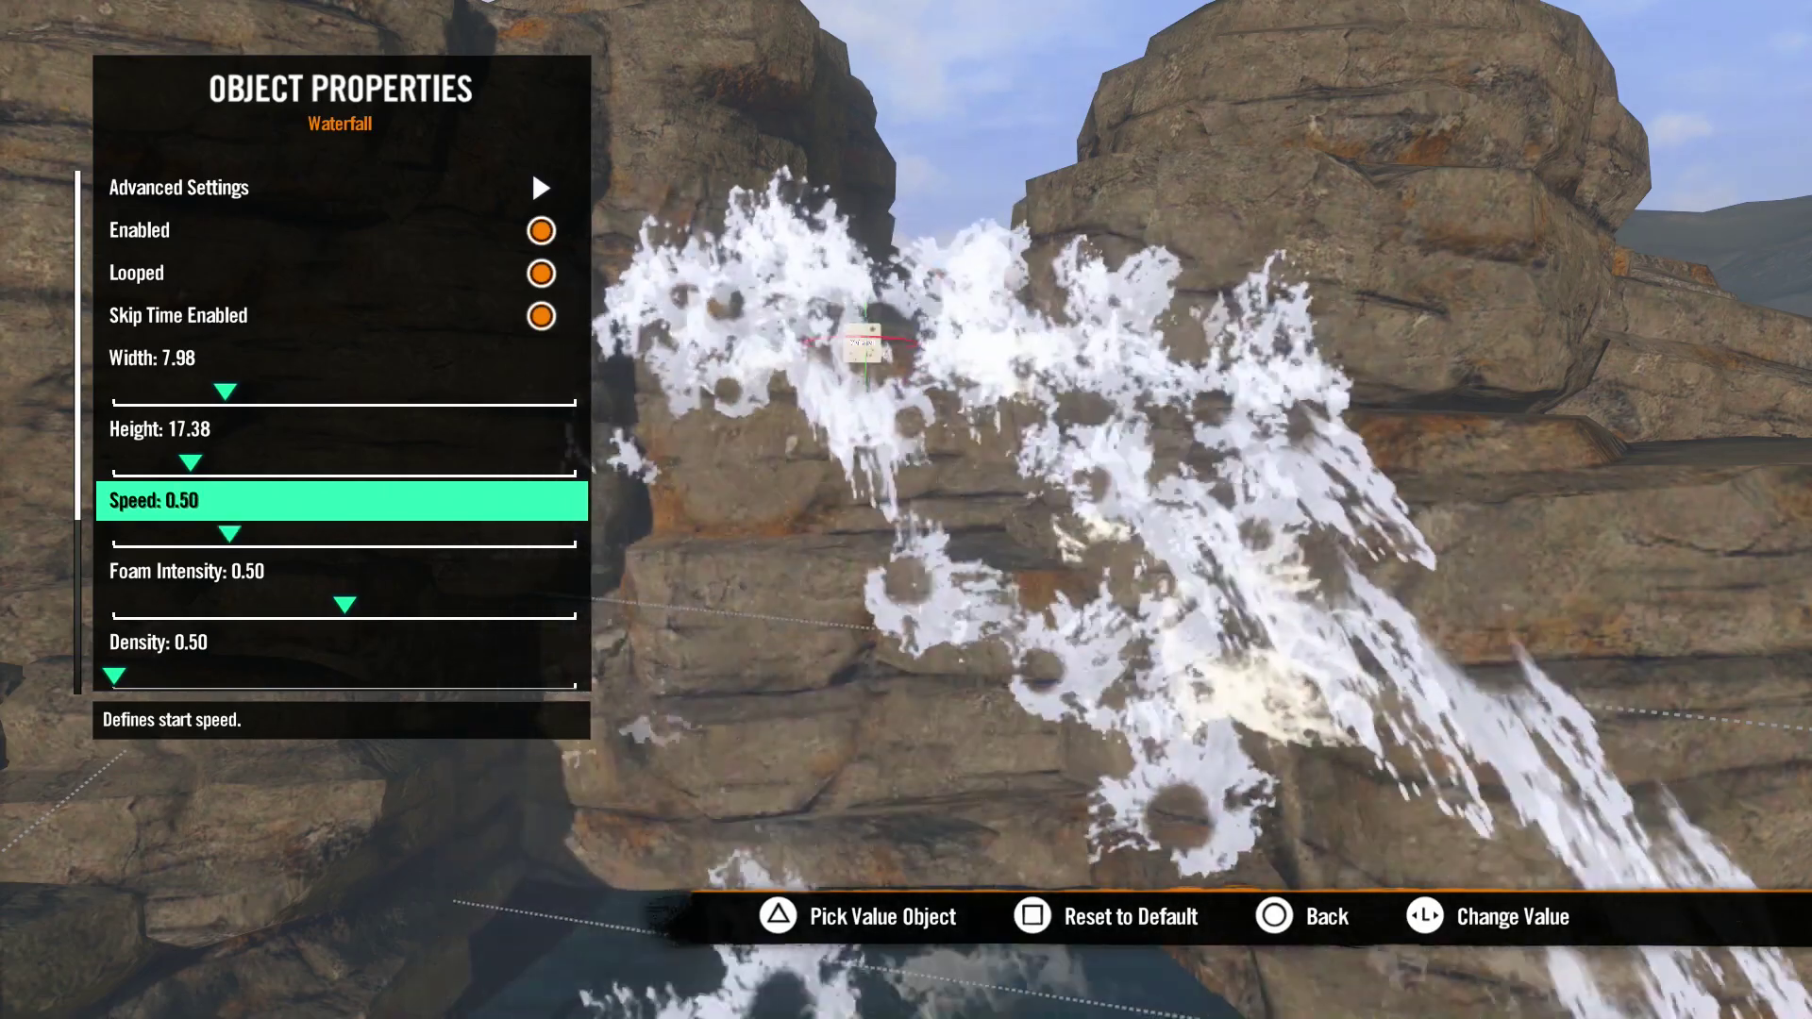
# Step: Set the waterfall's foam intensity to 1.00 and its density to 2.00
pyautogui.press('Down')
pyautogui.press('Right')
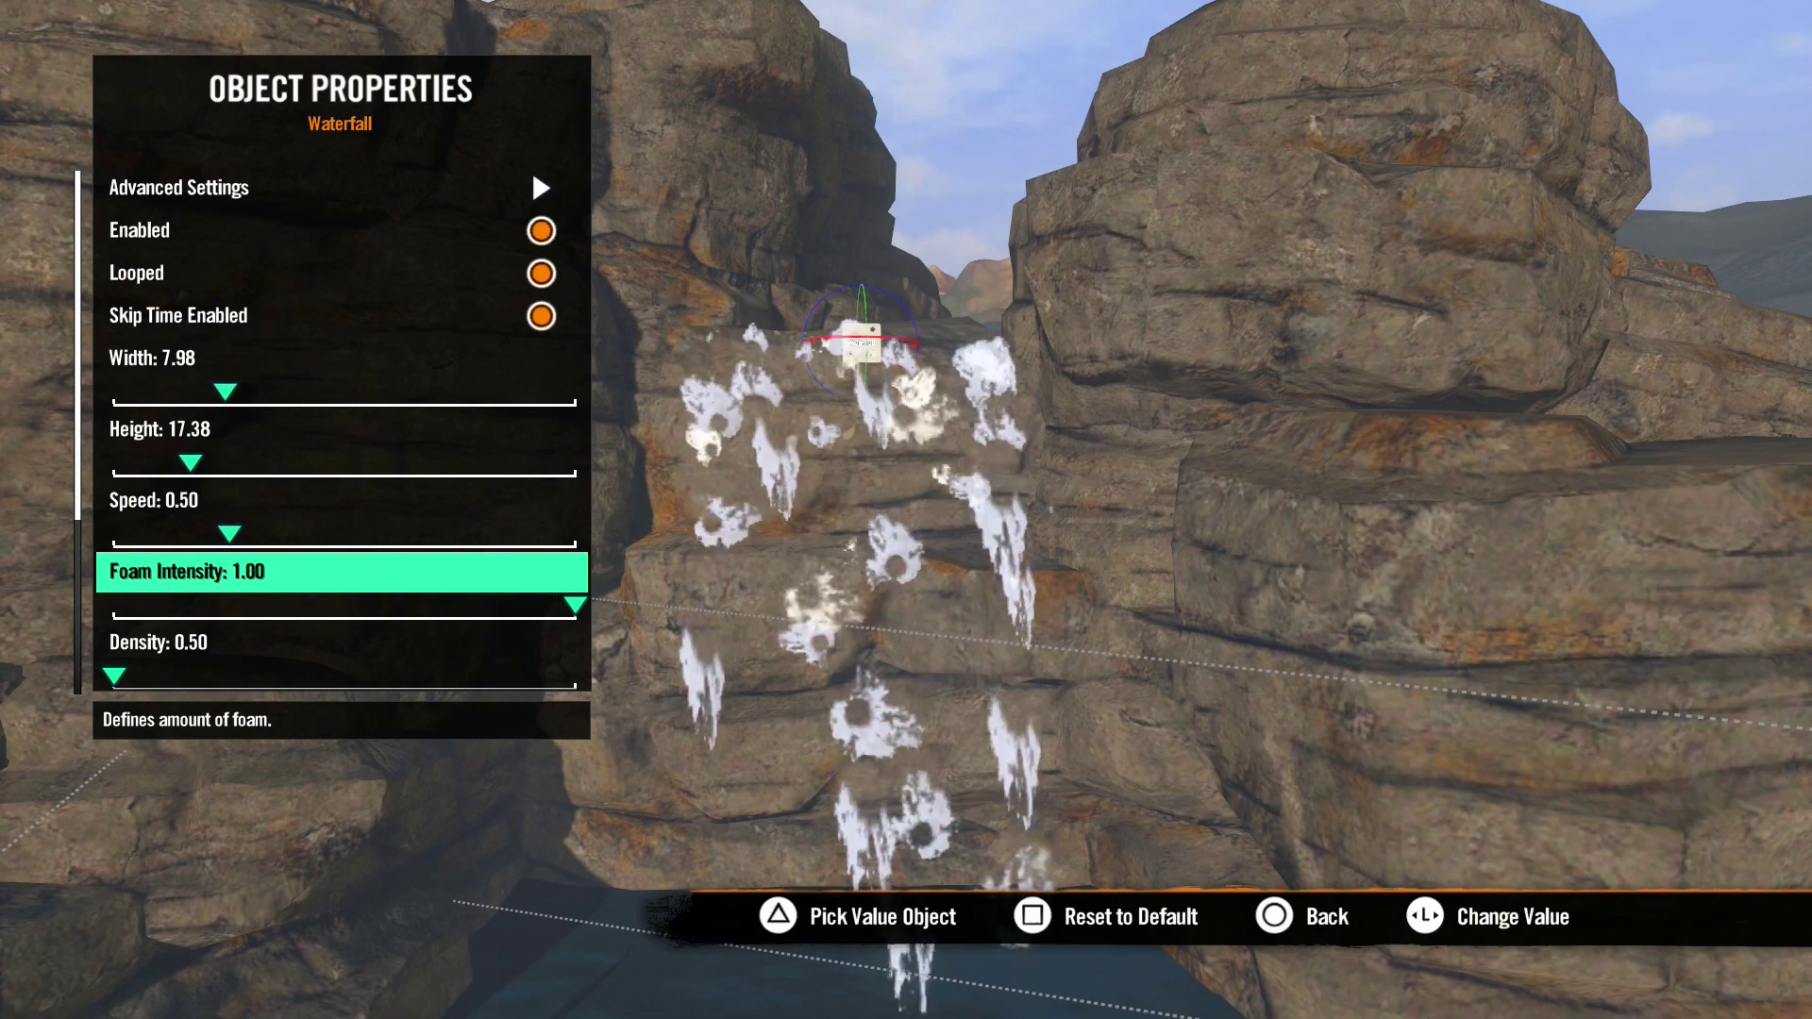
pyautogui.press('Down')
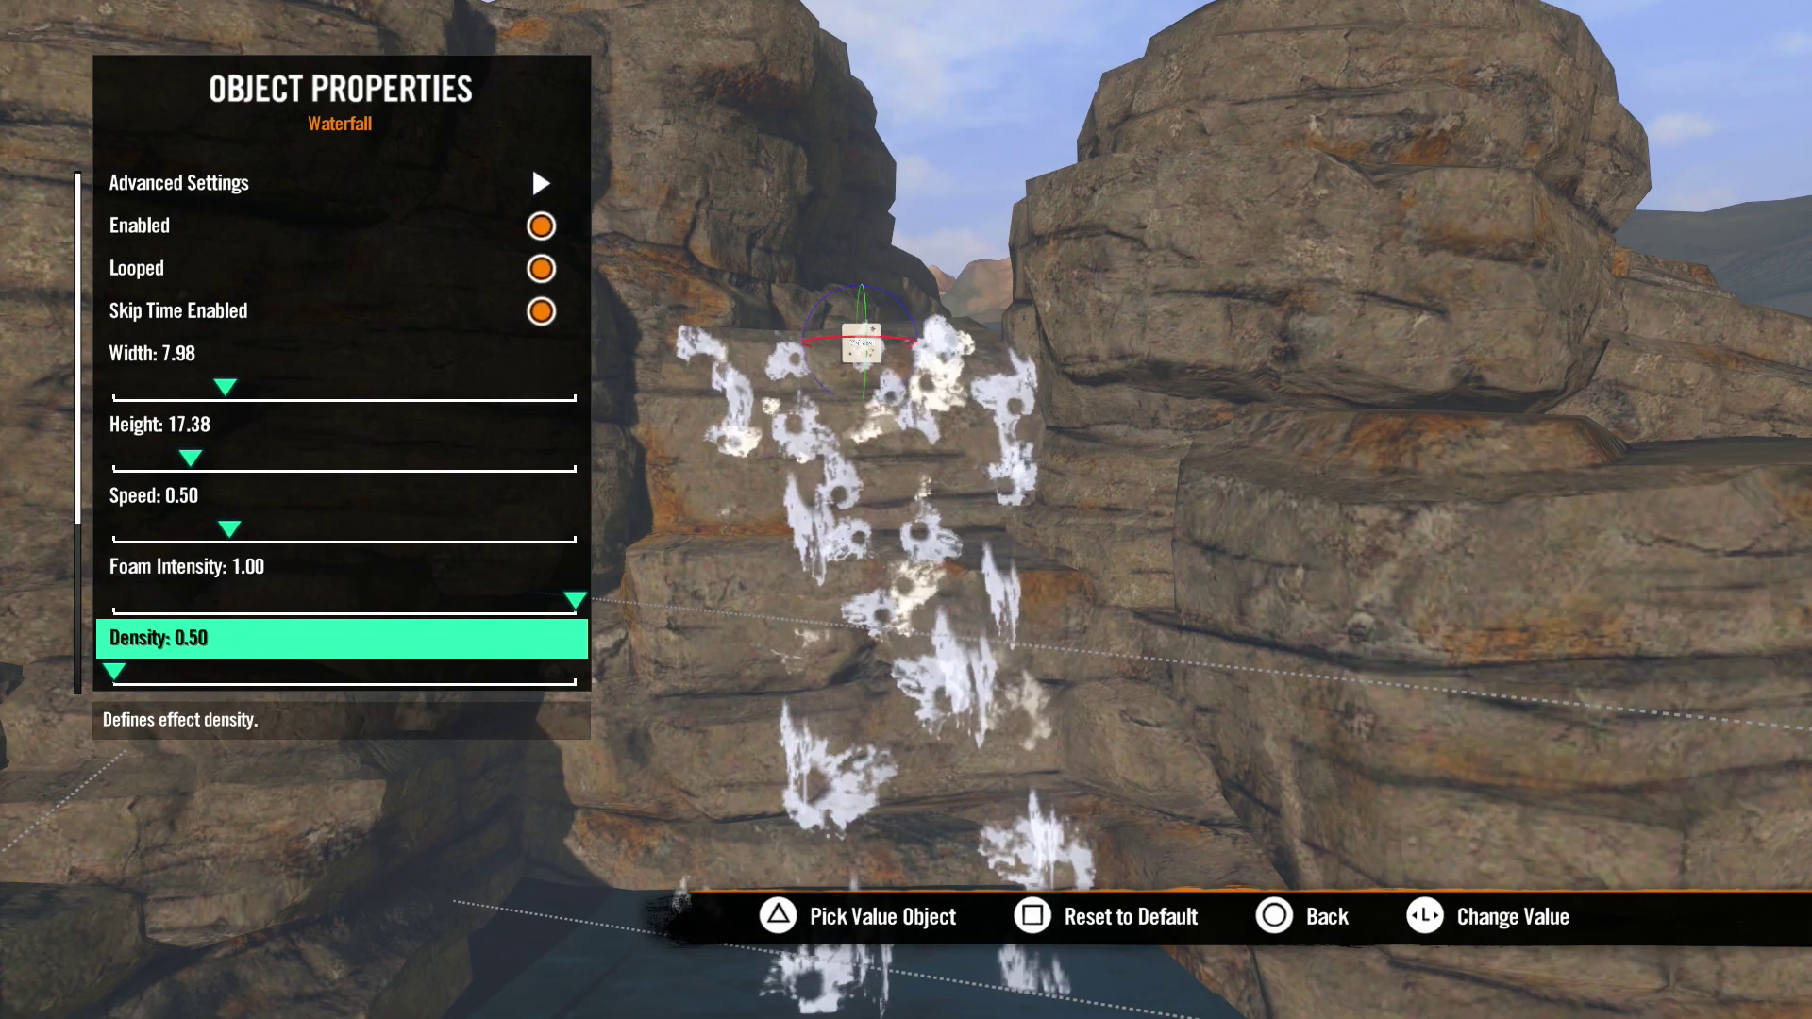
pyautogui.press('Right')
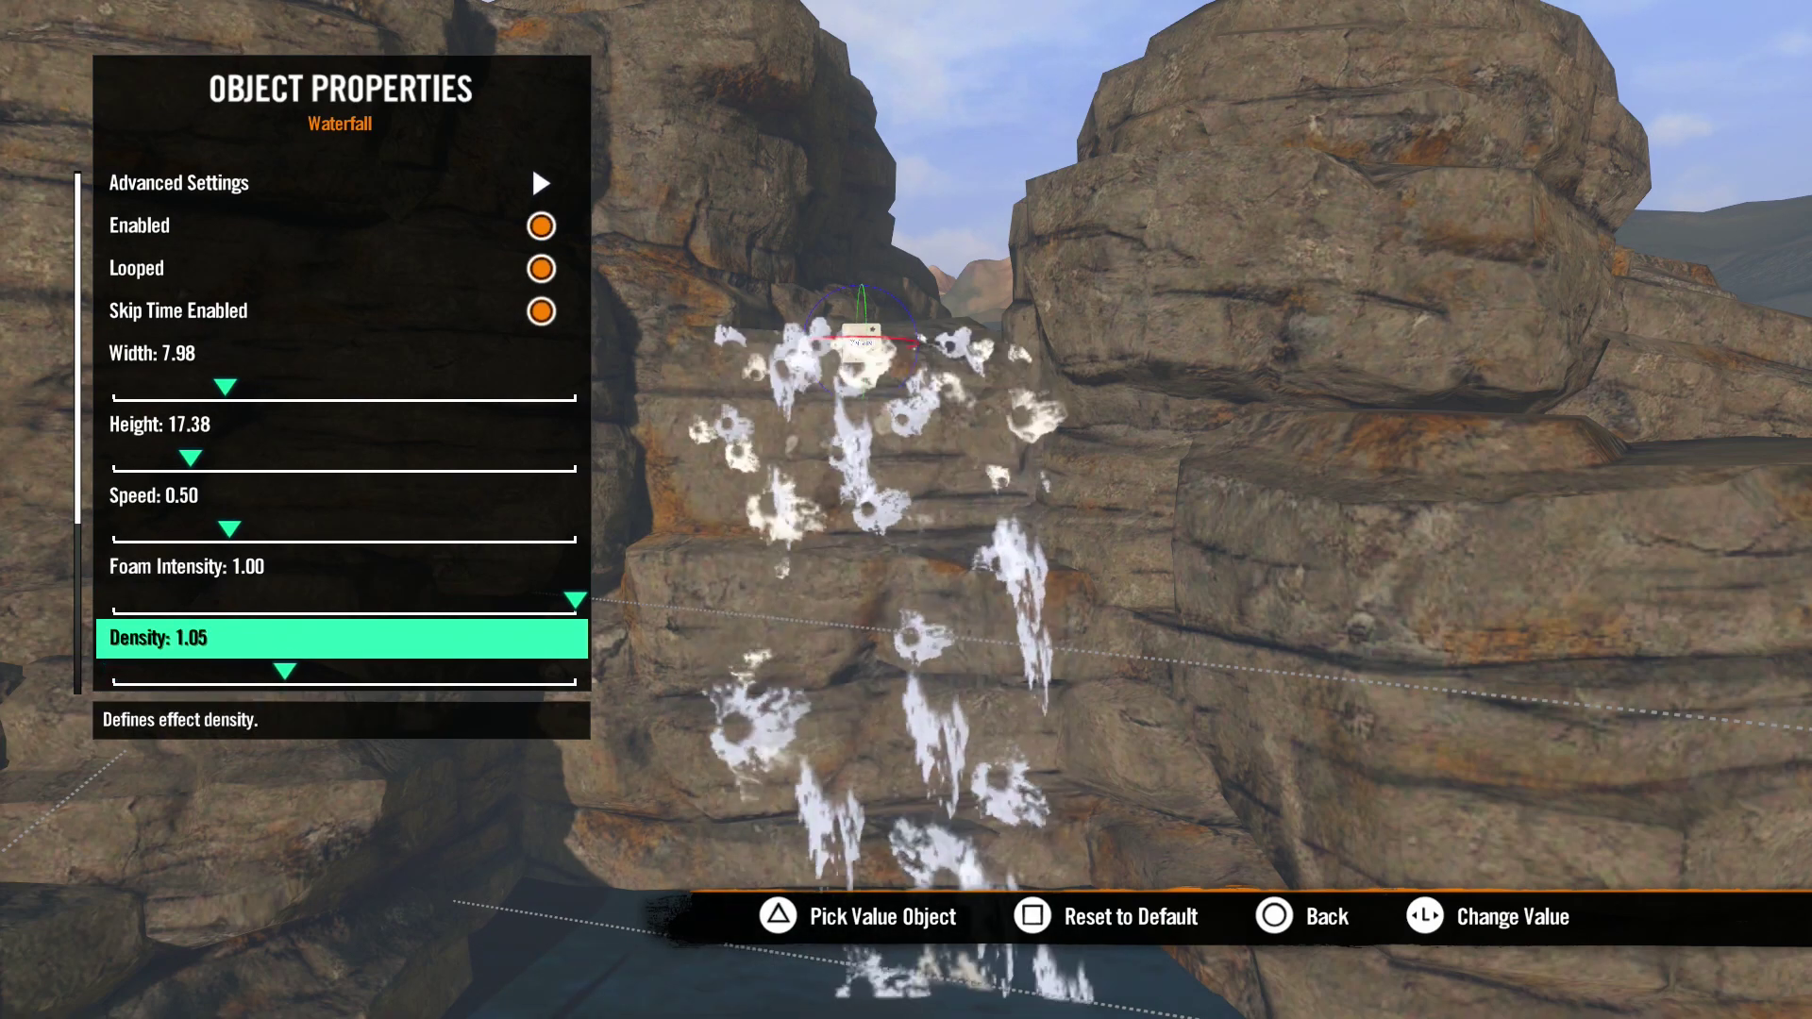
# Step: Set the waterfall's sound volume to 1.00
pyautogui.press('Down')
pyautogui.press('Down')
pyautogui.press('Down')
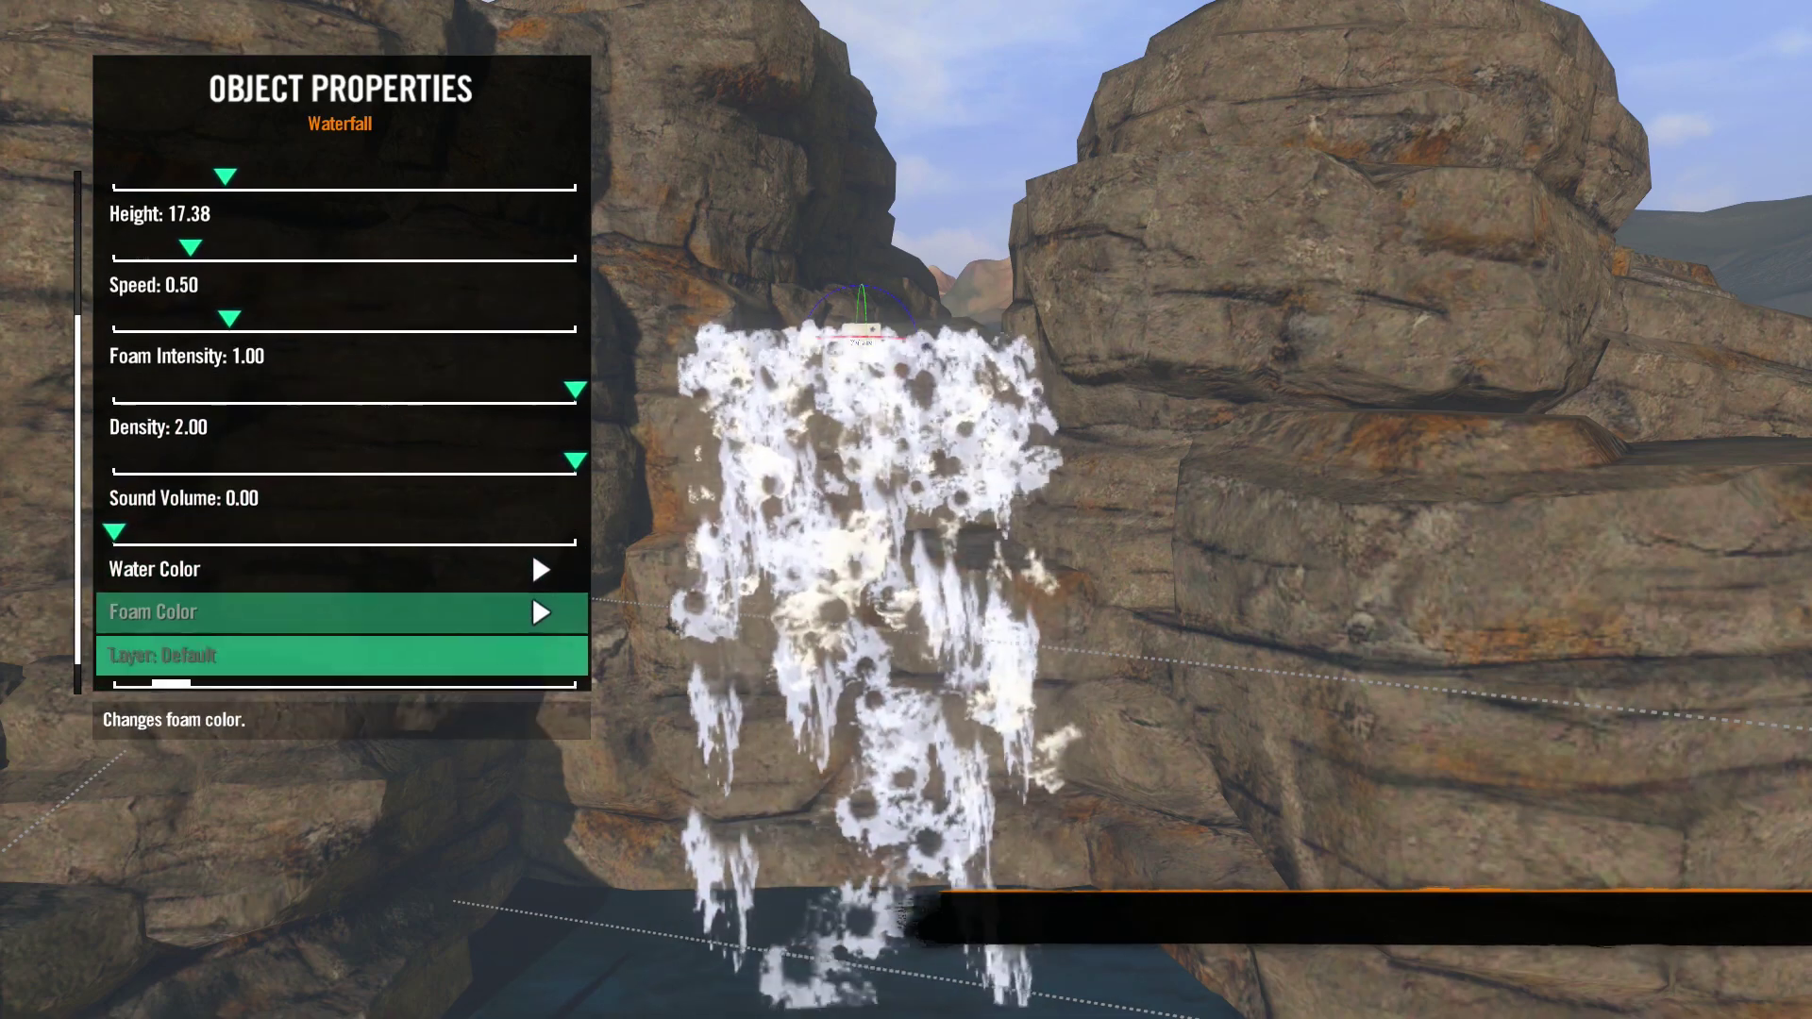
pyautogui.press('Up')
pyautogui.press('Up')
pyautogui.press('Right')
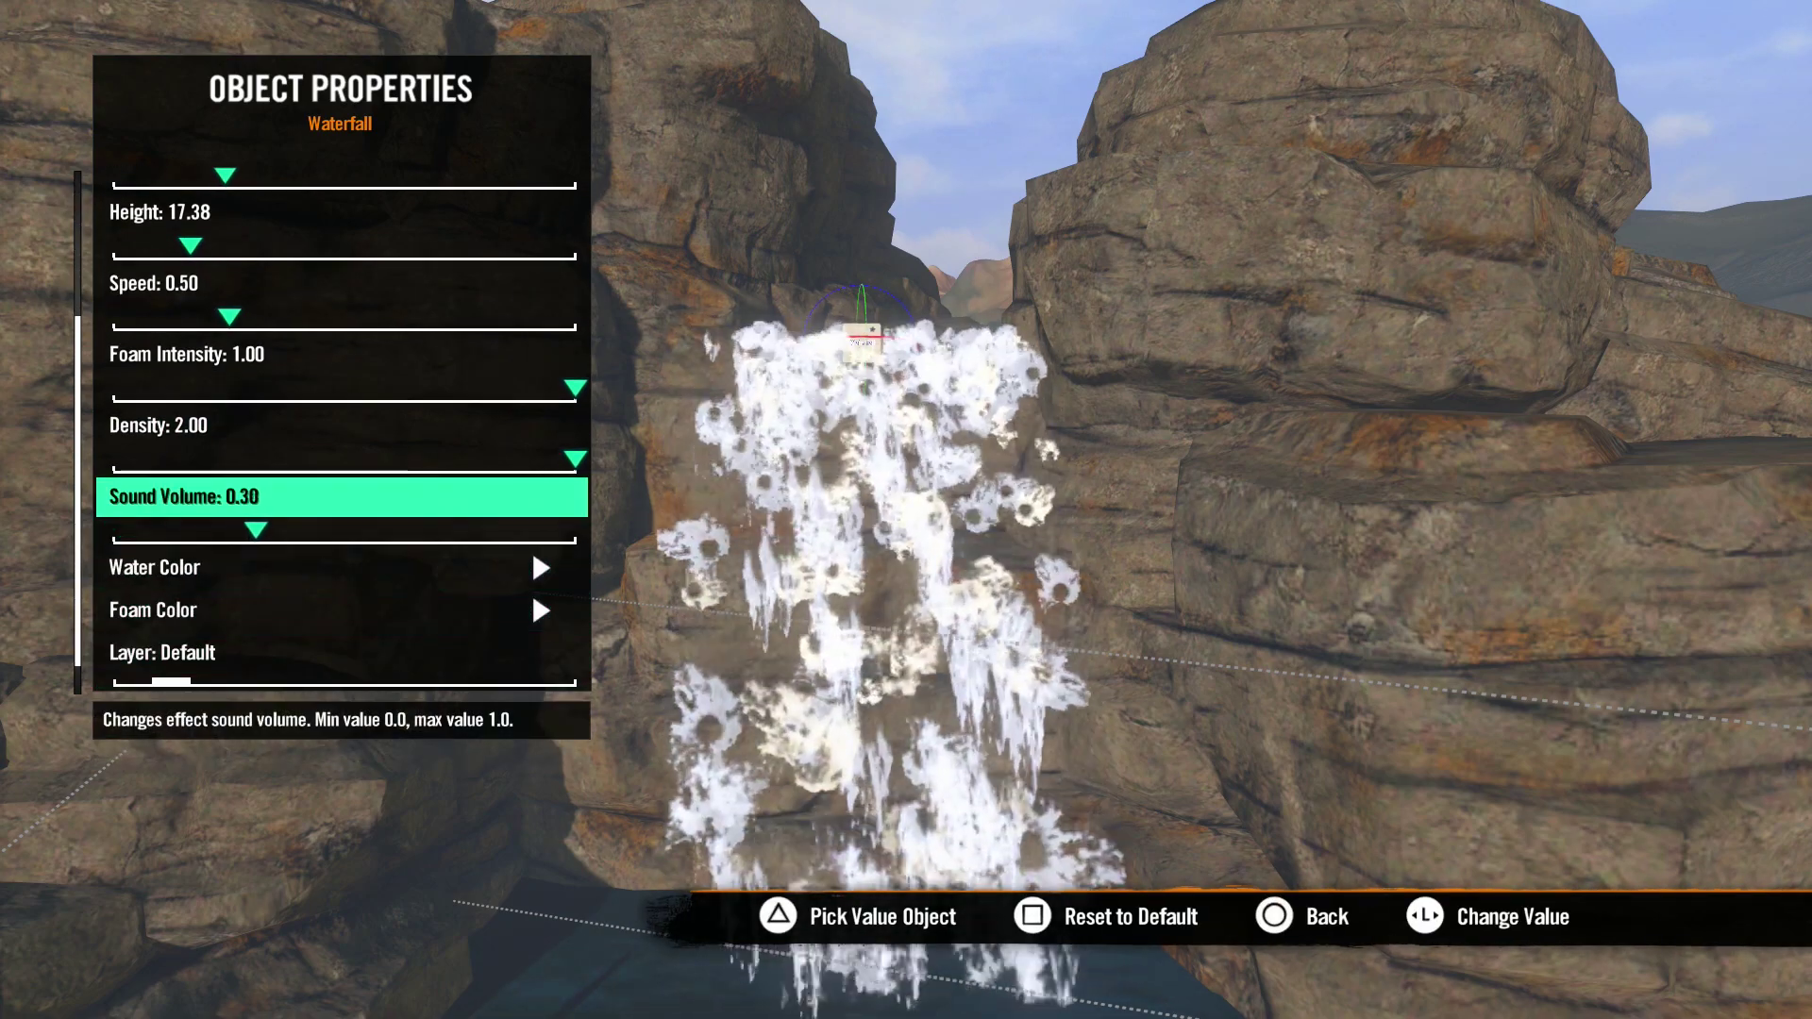
pyautogui.press('Right')
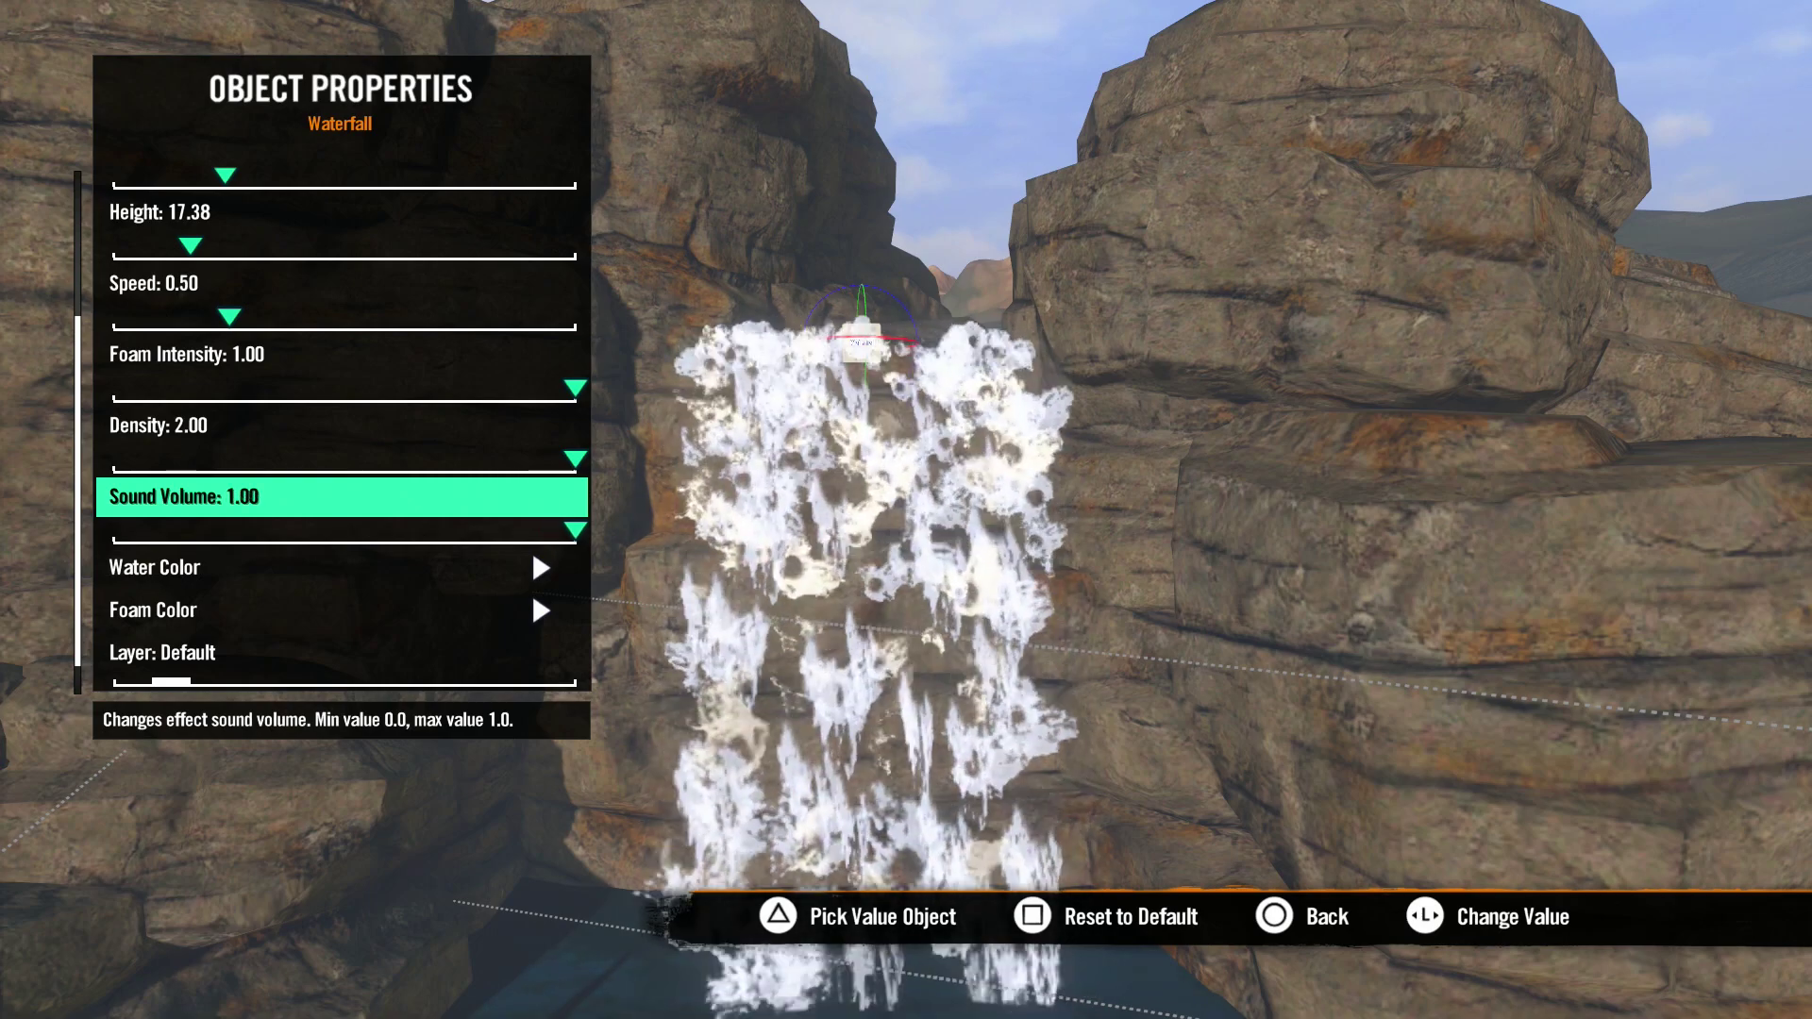
# Step: Try recolouring the waterfall pink with R:226 G:13 B:98 in the color picker
pyautogui.press('Down')
pyautogui.press('Return')
pyautogui.press('Left')
pyautogui.press('pageup')
pyautogui.press('Escape')
pyautogui.press('Down')
pyautogui.press('Return')
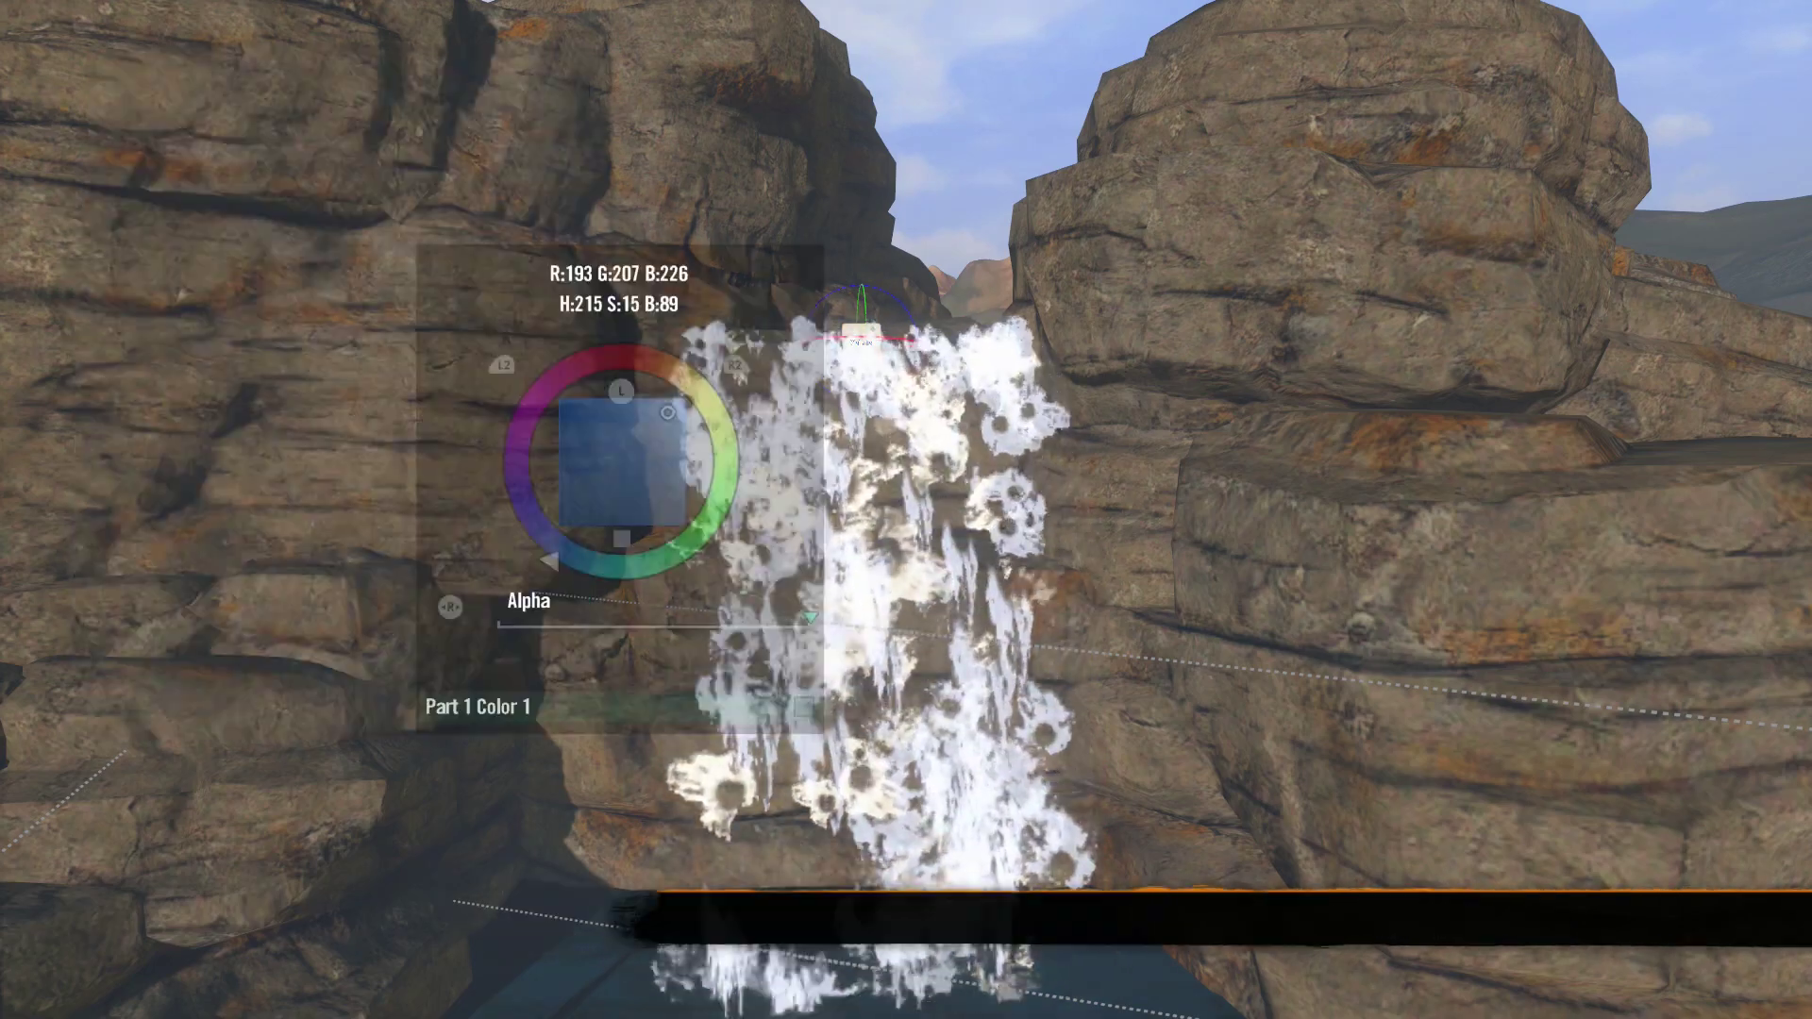
pyautogui.press('Left')
pyautogui.press('Left')
pyautogui.press('Left')
pyautogui.press('Left')
pyautogui.press('Left')
pyautogui.press('Left')
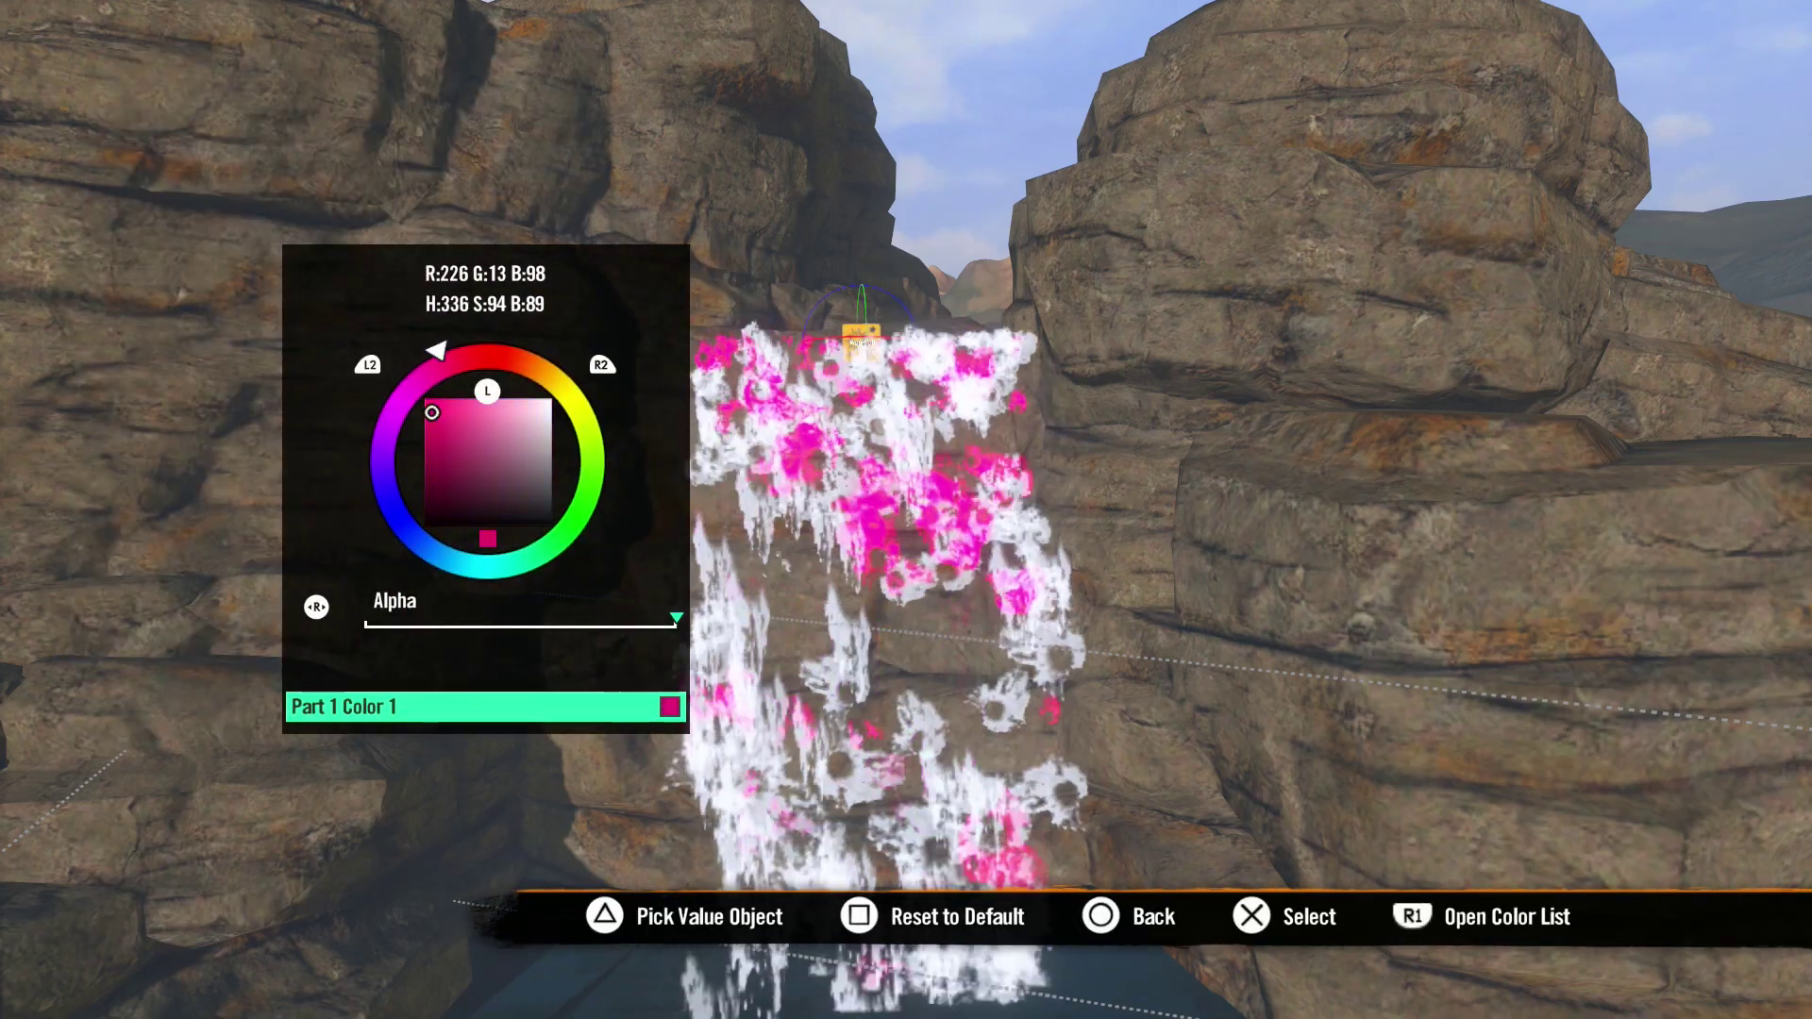
pyautogui.press('Escape')
# Step: Examine the description of the waterfall's Skip Time Enabled property
pyautogui.press('Up')
pyautogui.press('Up')
pyautogui.press('Up')
pyautogui.press('Up')
pyautogui.press('Up')
pyautogui.press('Up')
pyautogui.press('Up')
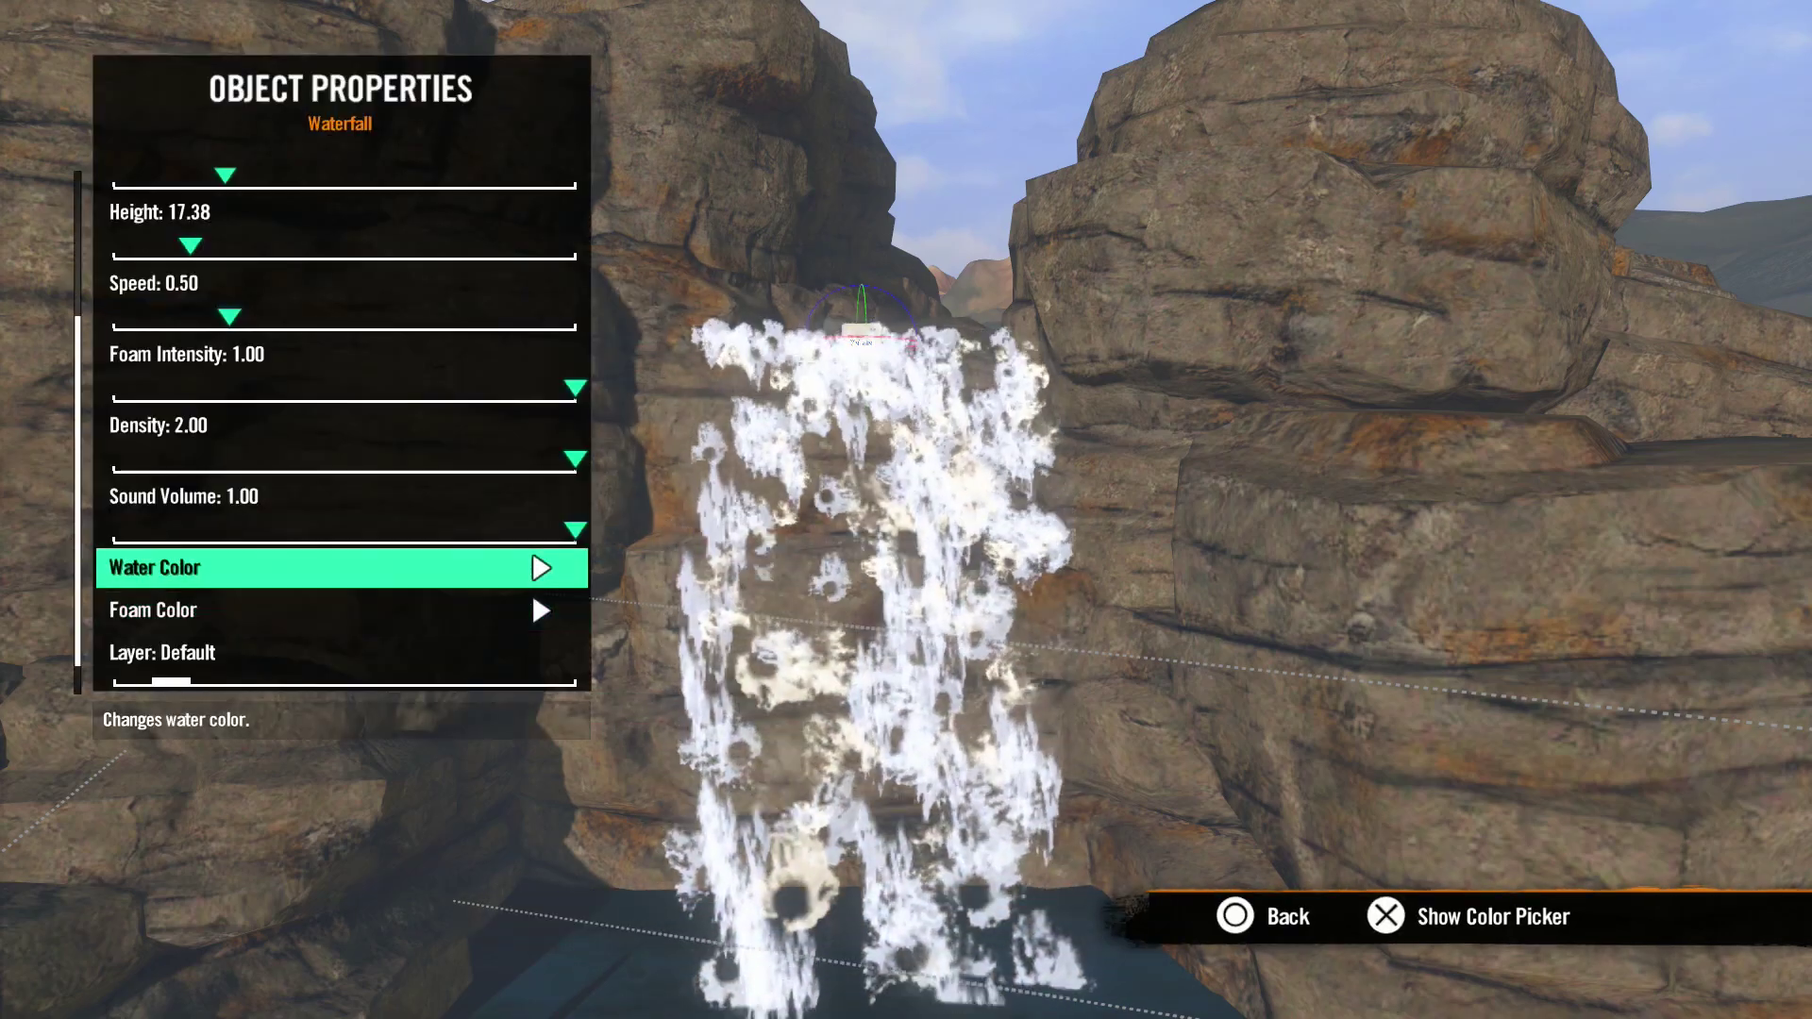
pyautogui.press('Up')
pyautogui.press('Up')
pyautogui.press('Up')
pyautogui.press('Down')
pyautogui.press('Down')
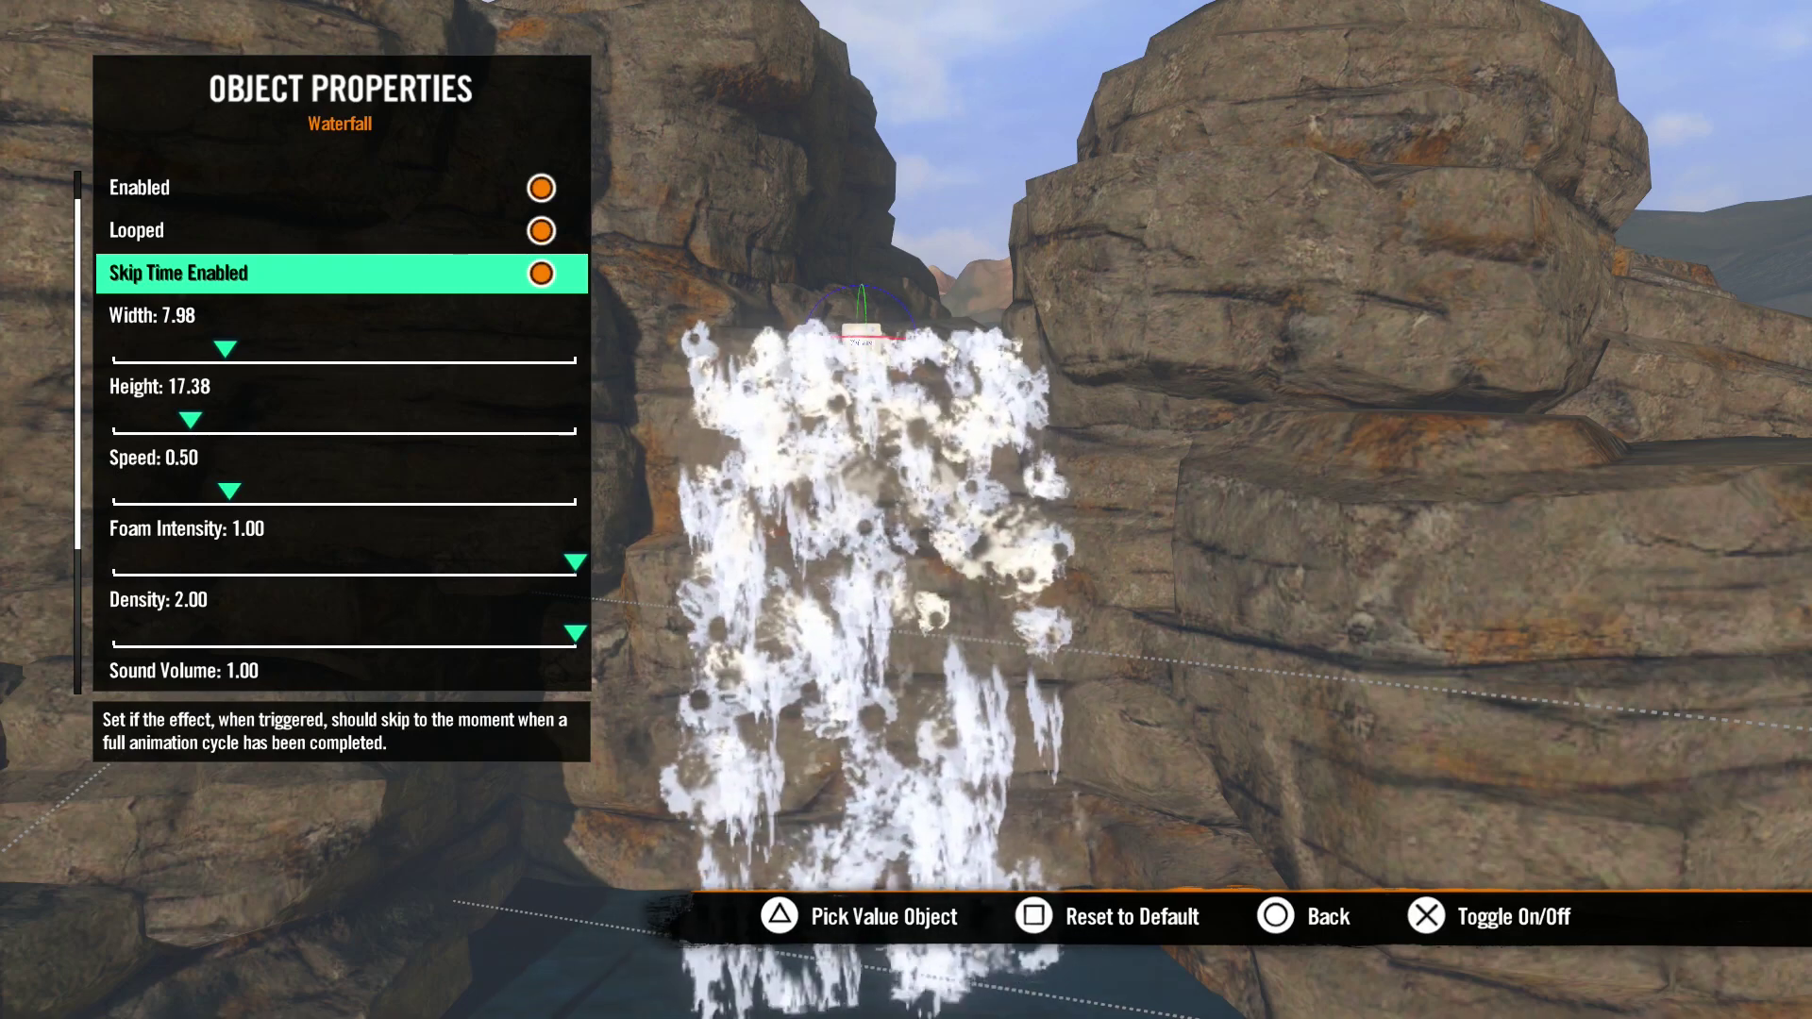
# Step: Disable the waterfall effect and enable it again to compare both states
pyautogui.press('Up')
pyautogui.press('Up')
pyautogui.press('Return')
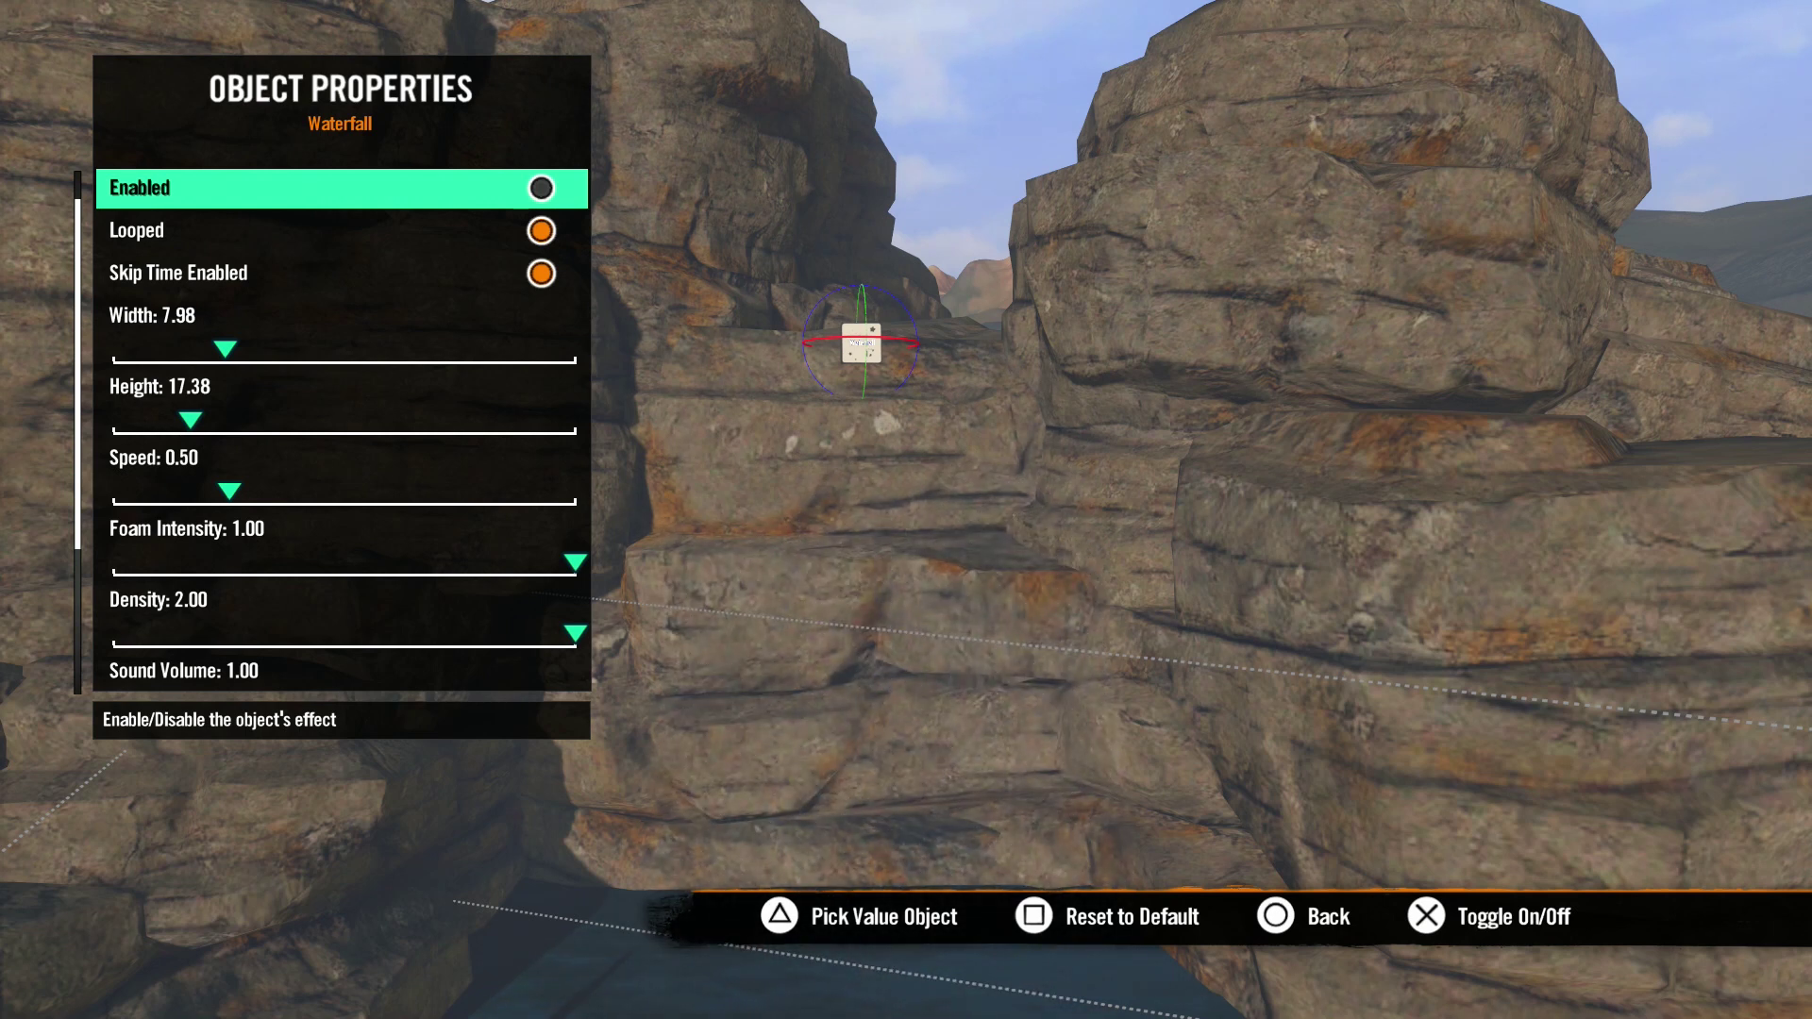
pyautogui.press('Return')
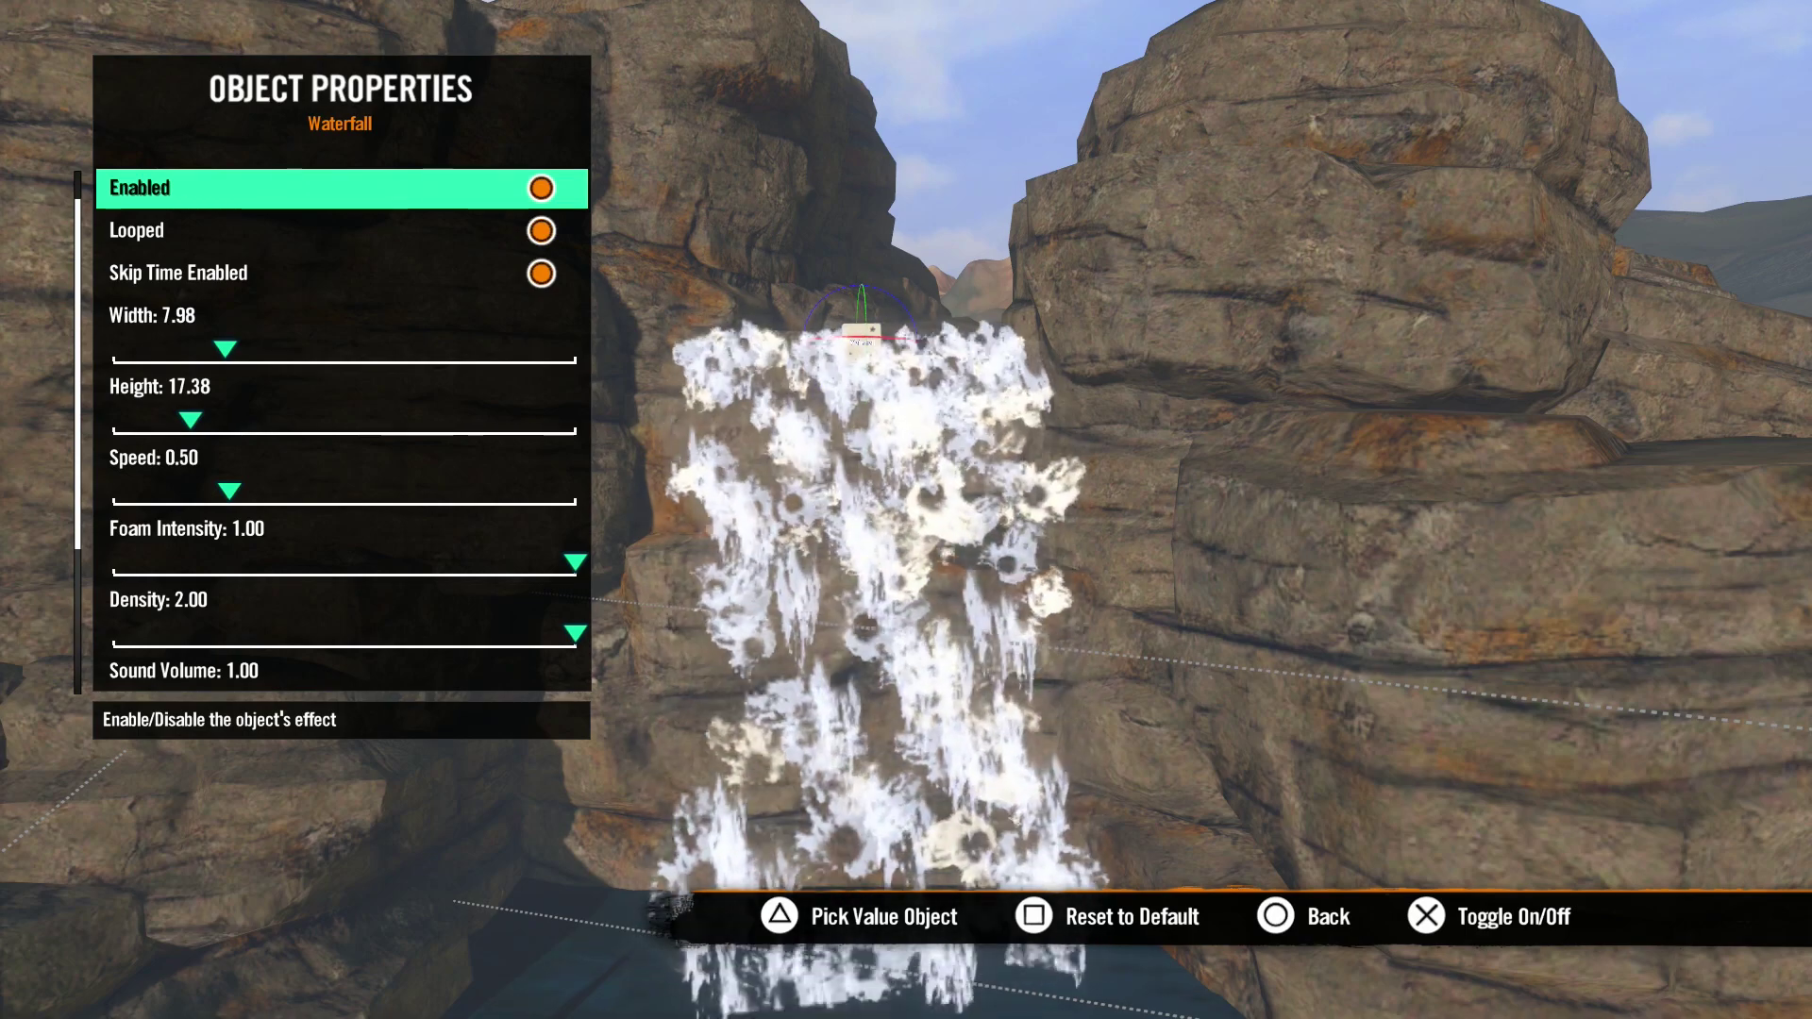
# Step: Turn off Skip Time Enabled for the waterfall, and switch the effect off and on to test its start
pyautogui.press('Down')
pyautogui.press('Down')
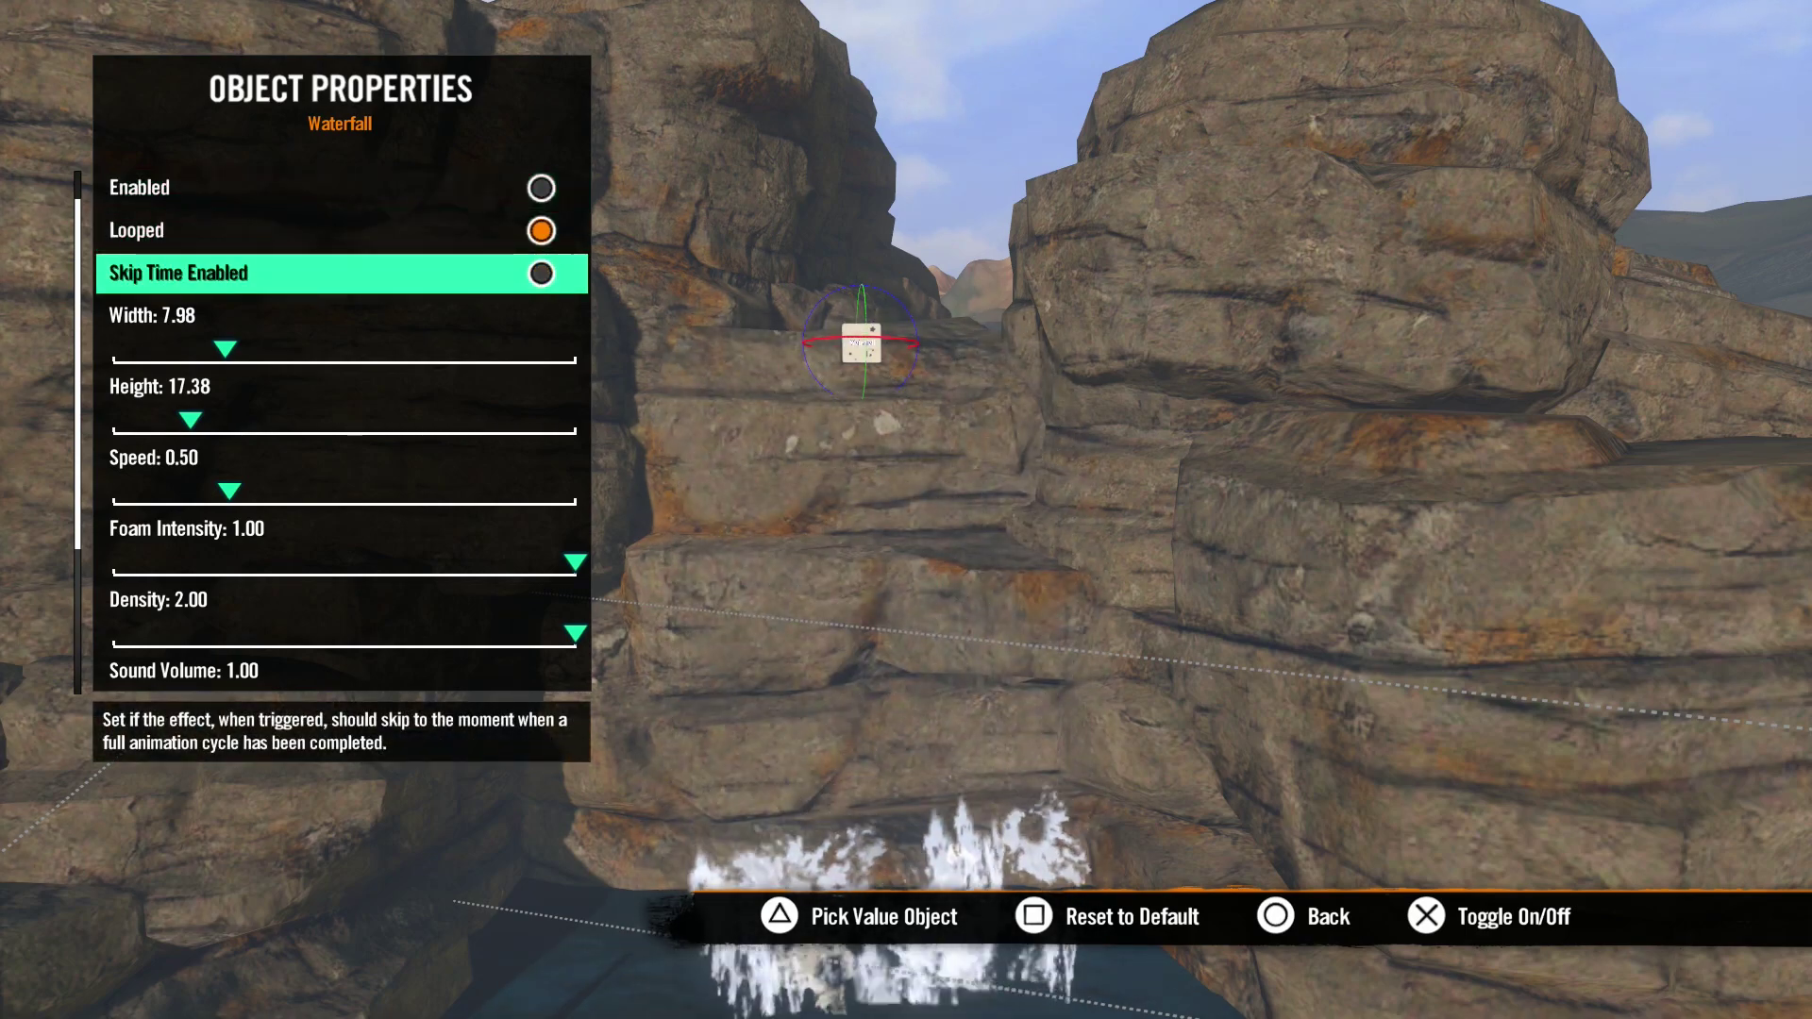
pyautogui.press('Up')
pyautogui.press('Up')
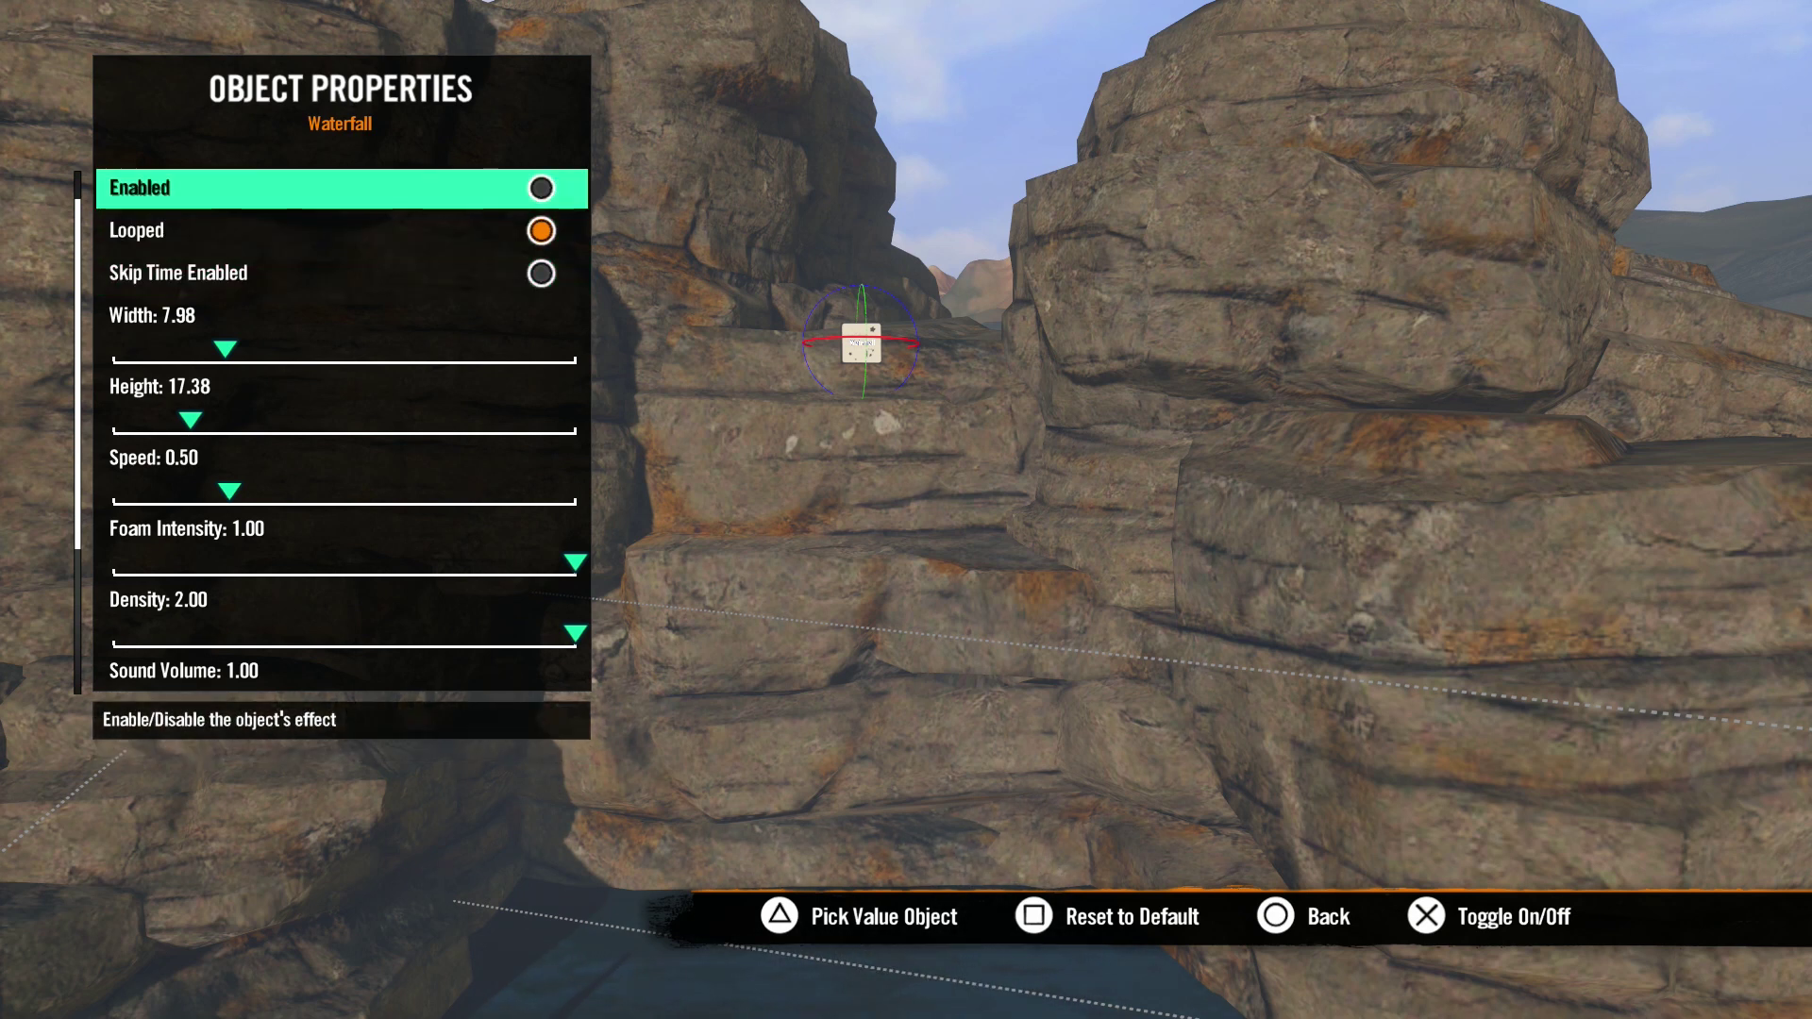
pyautogui.press('Return')
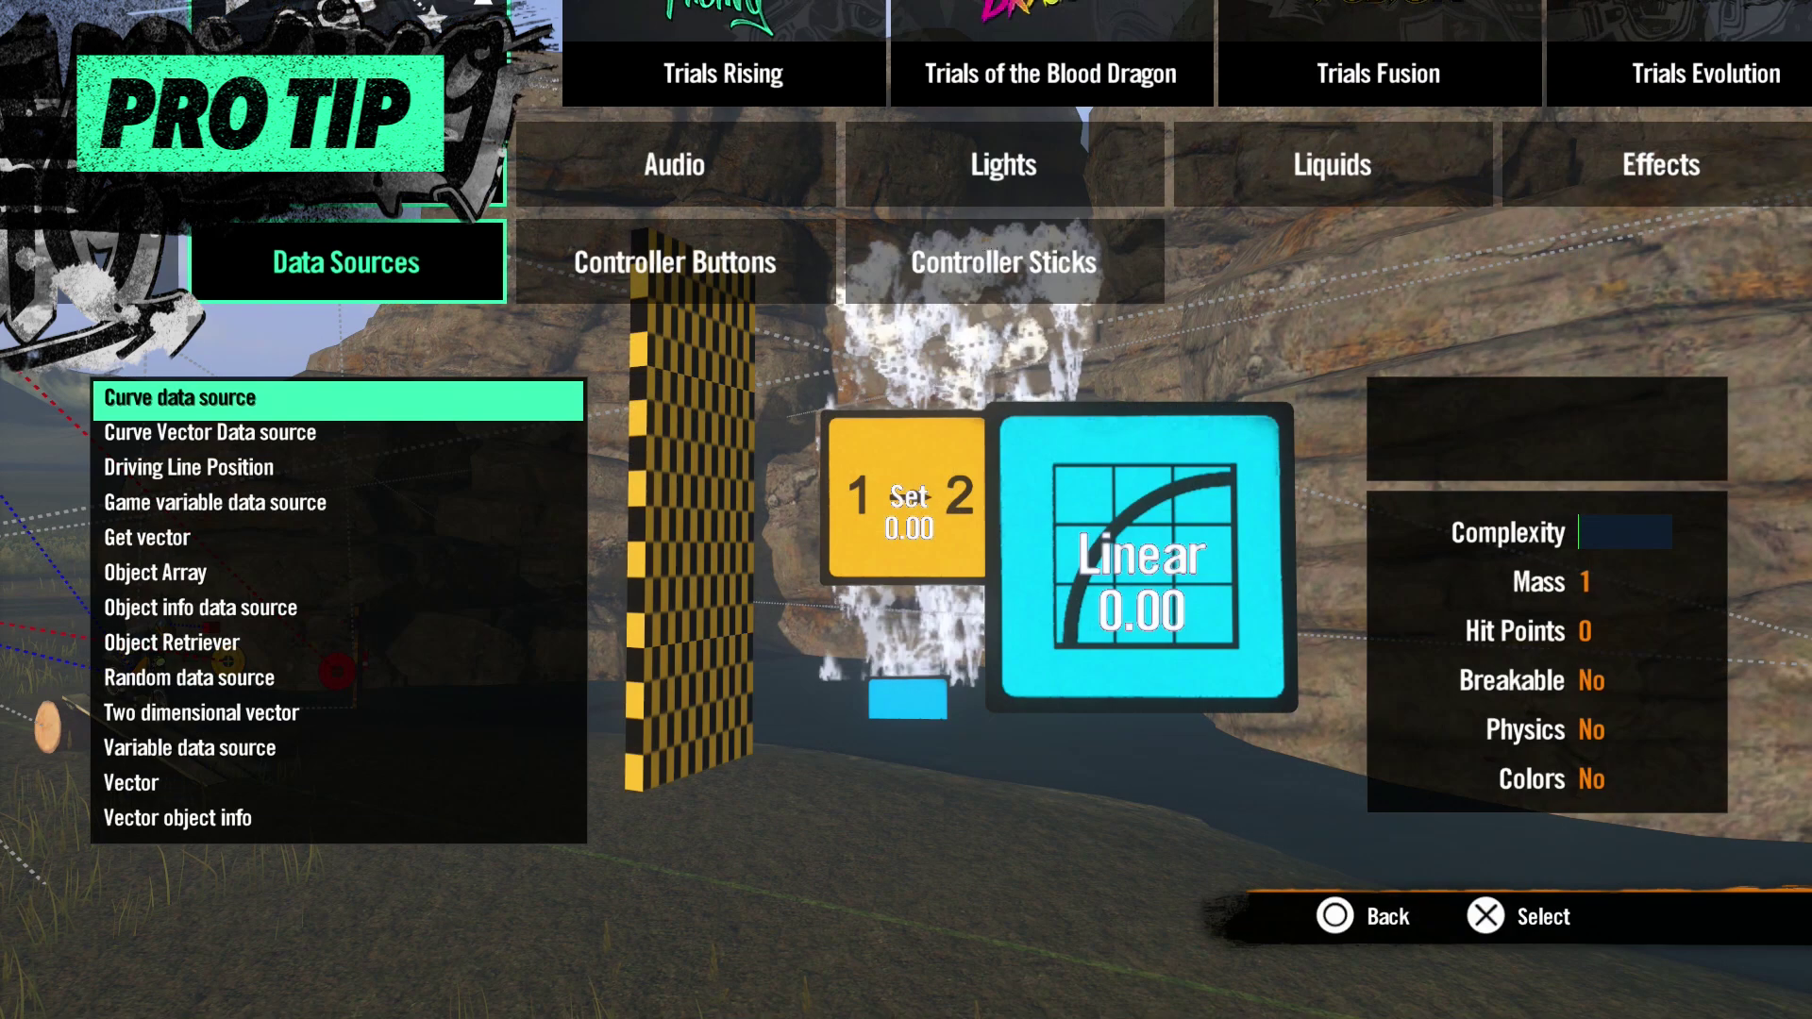
# Step: Add a Variable data source from the Data Sources and place it beside the Set operator block
pyautogui.press('Down')
pyautogui.press('Down')
pyautogui.press('Down')
pyautogui.press('Down')
pyautogui.press('Down')
pyautogui.press('Down')
pyautogui.press('Down')
pyautogui.press('Down')
pyautogui.press('Down')
pyautogui.press('Down')
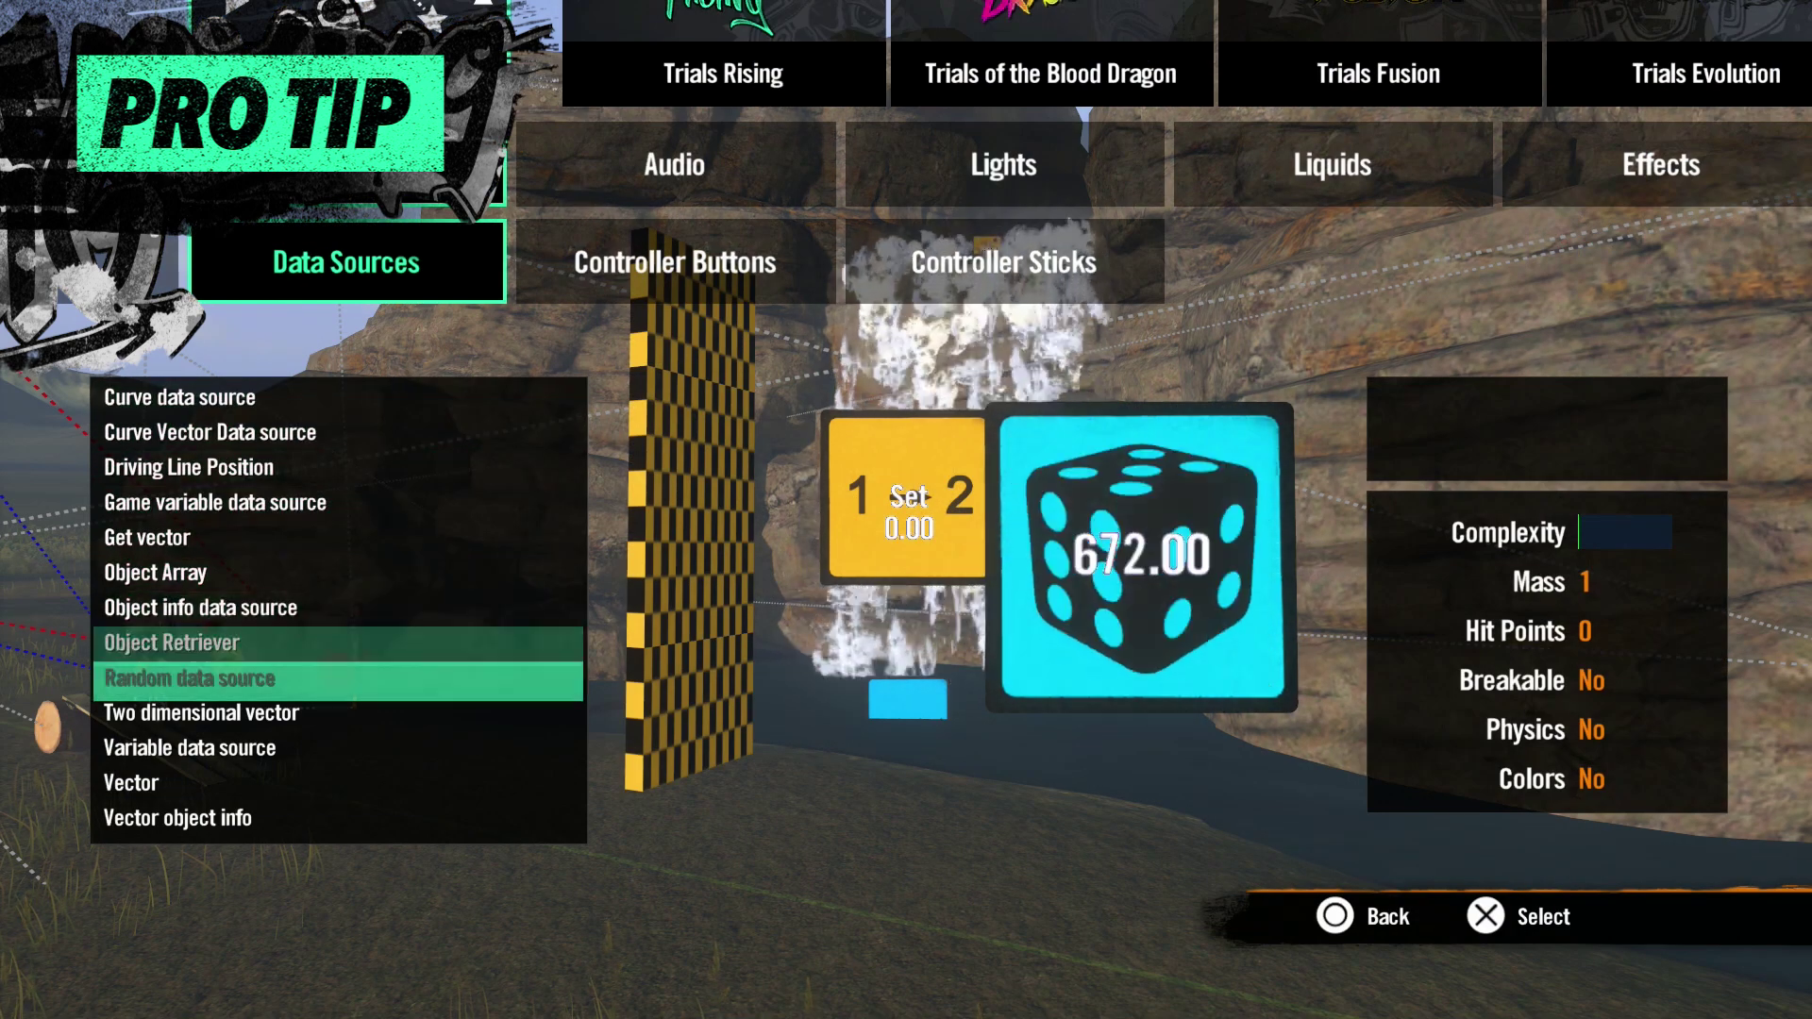
pyautogui.press('Return')
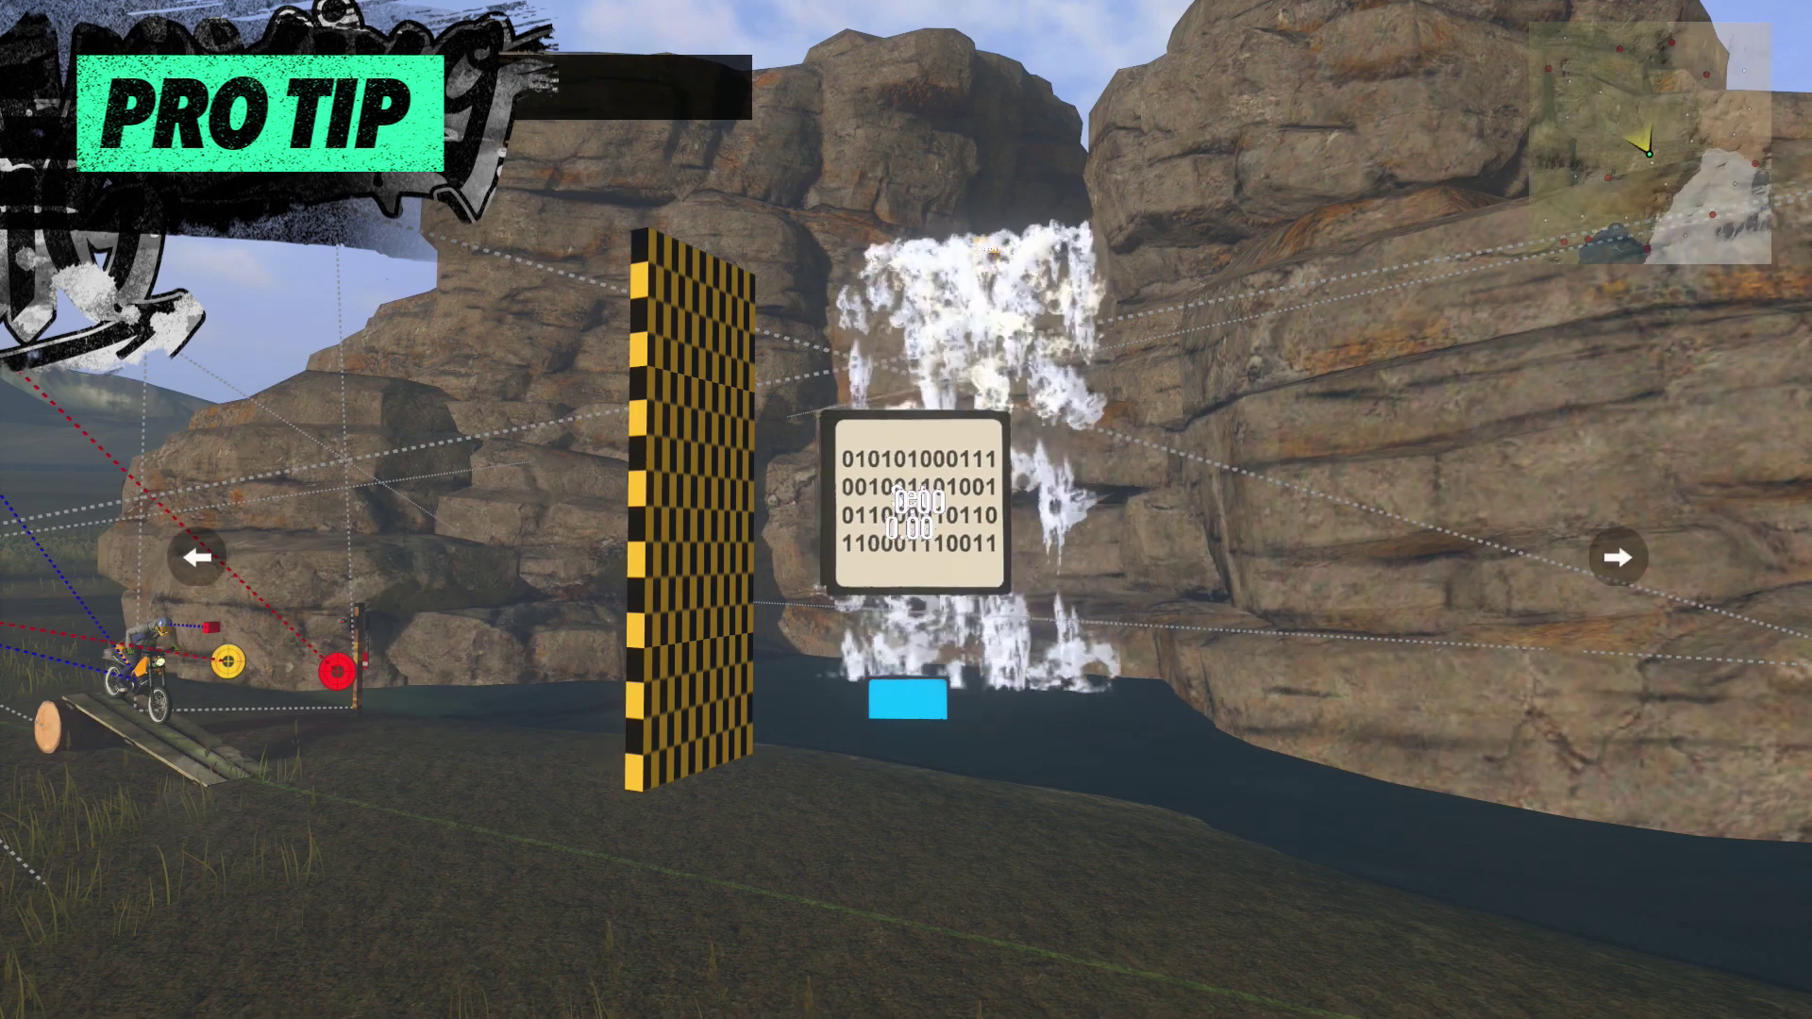
pyautogui.press('Right')
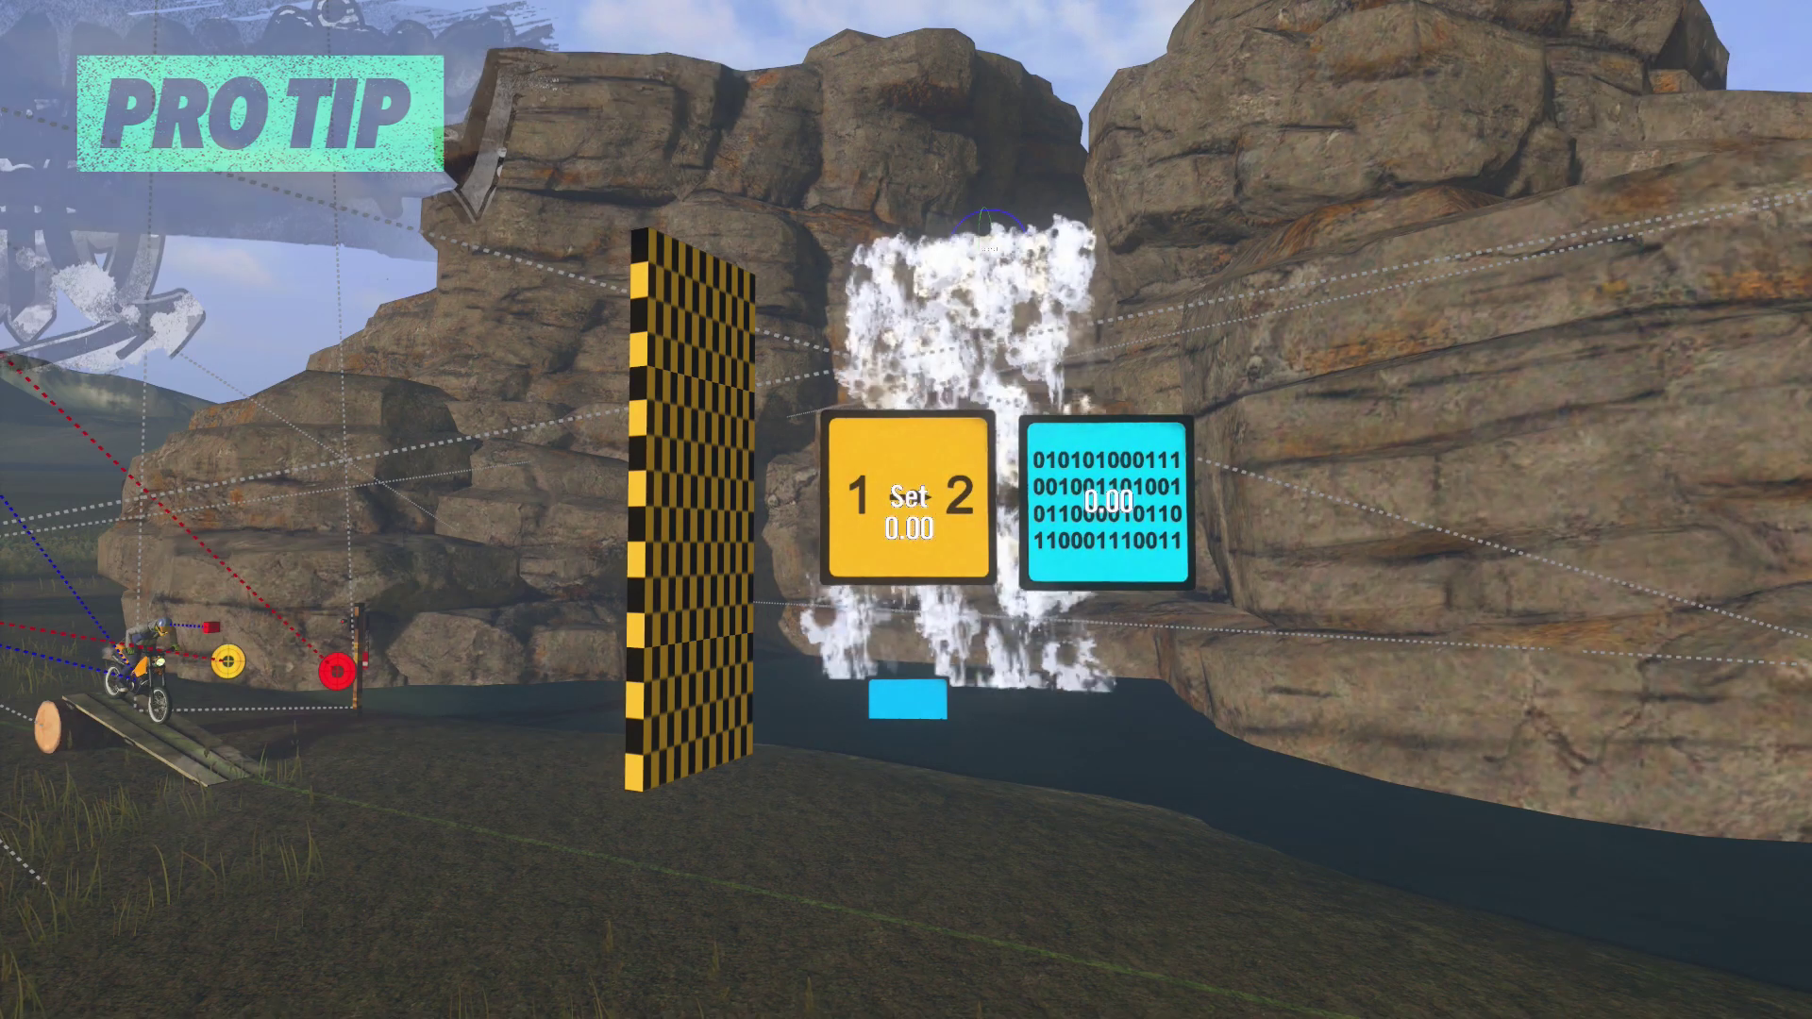
# Step: Link the waterfall's Enabled property to the Variable data source as its value object
pyautogui.press('Return')
pyautogui.press('Down')
pyautogui.press('y')
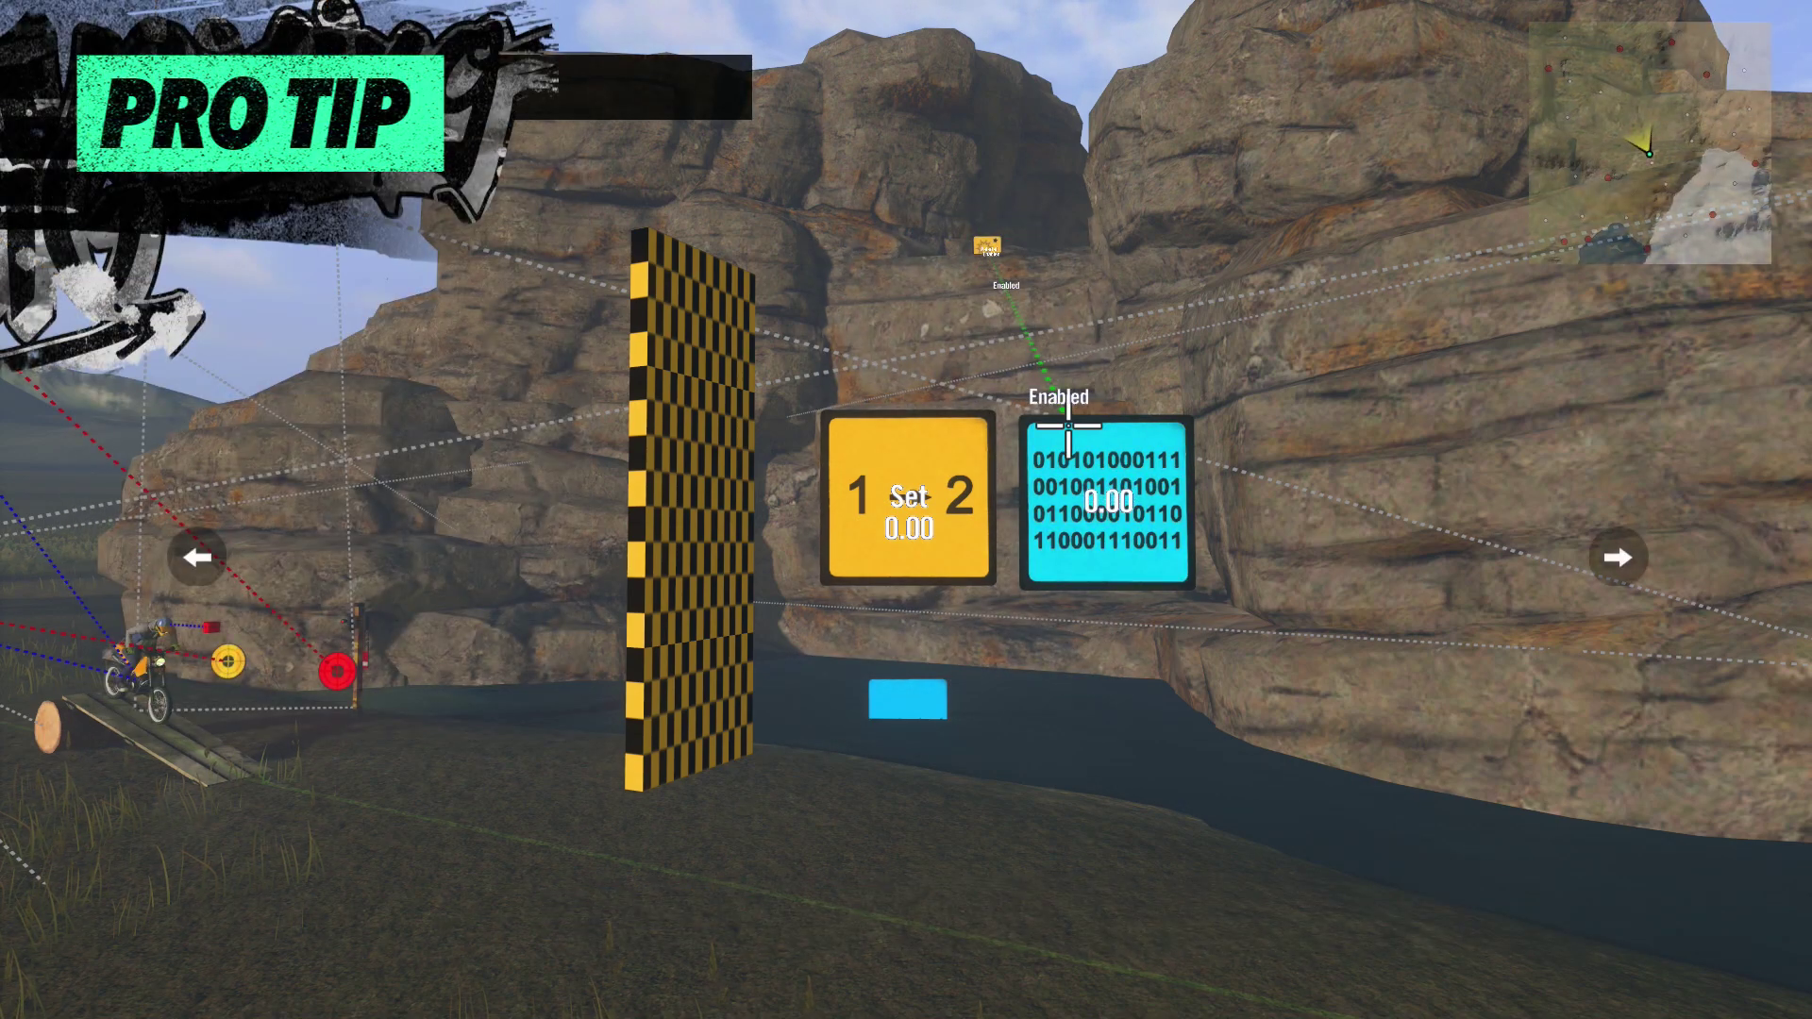
pyautogui.click(1069, 425)
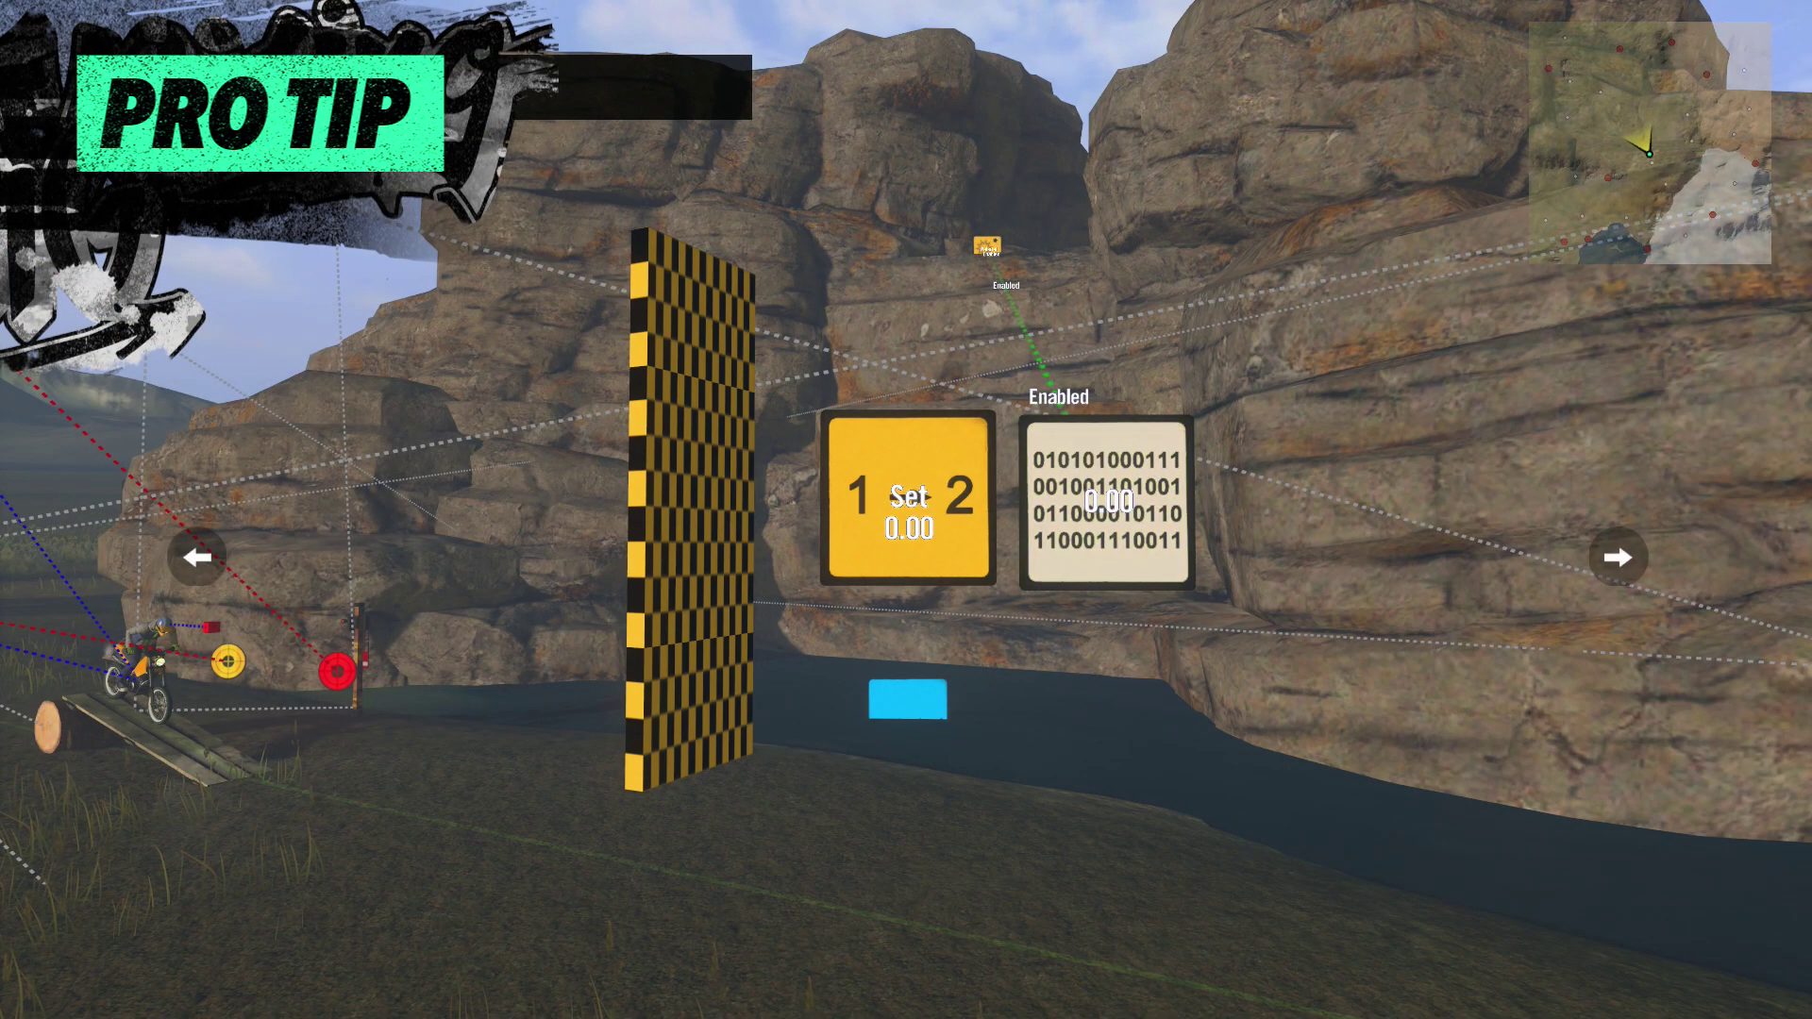
# Step: Set the Variable data source's starting value to 1.00 and turn off its reset at checkpoint restart
pyautogui.press('Right')
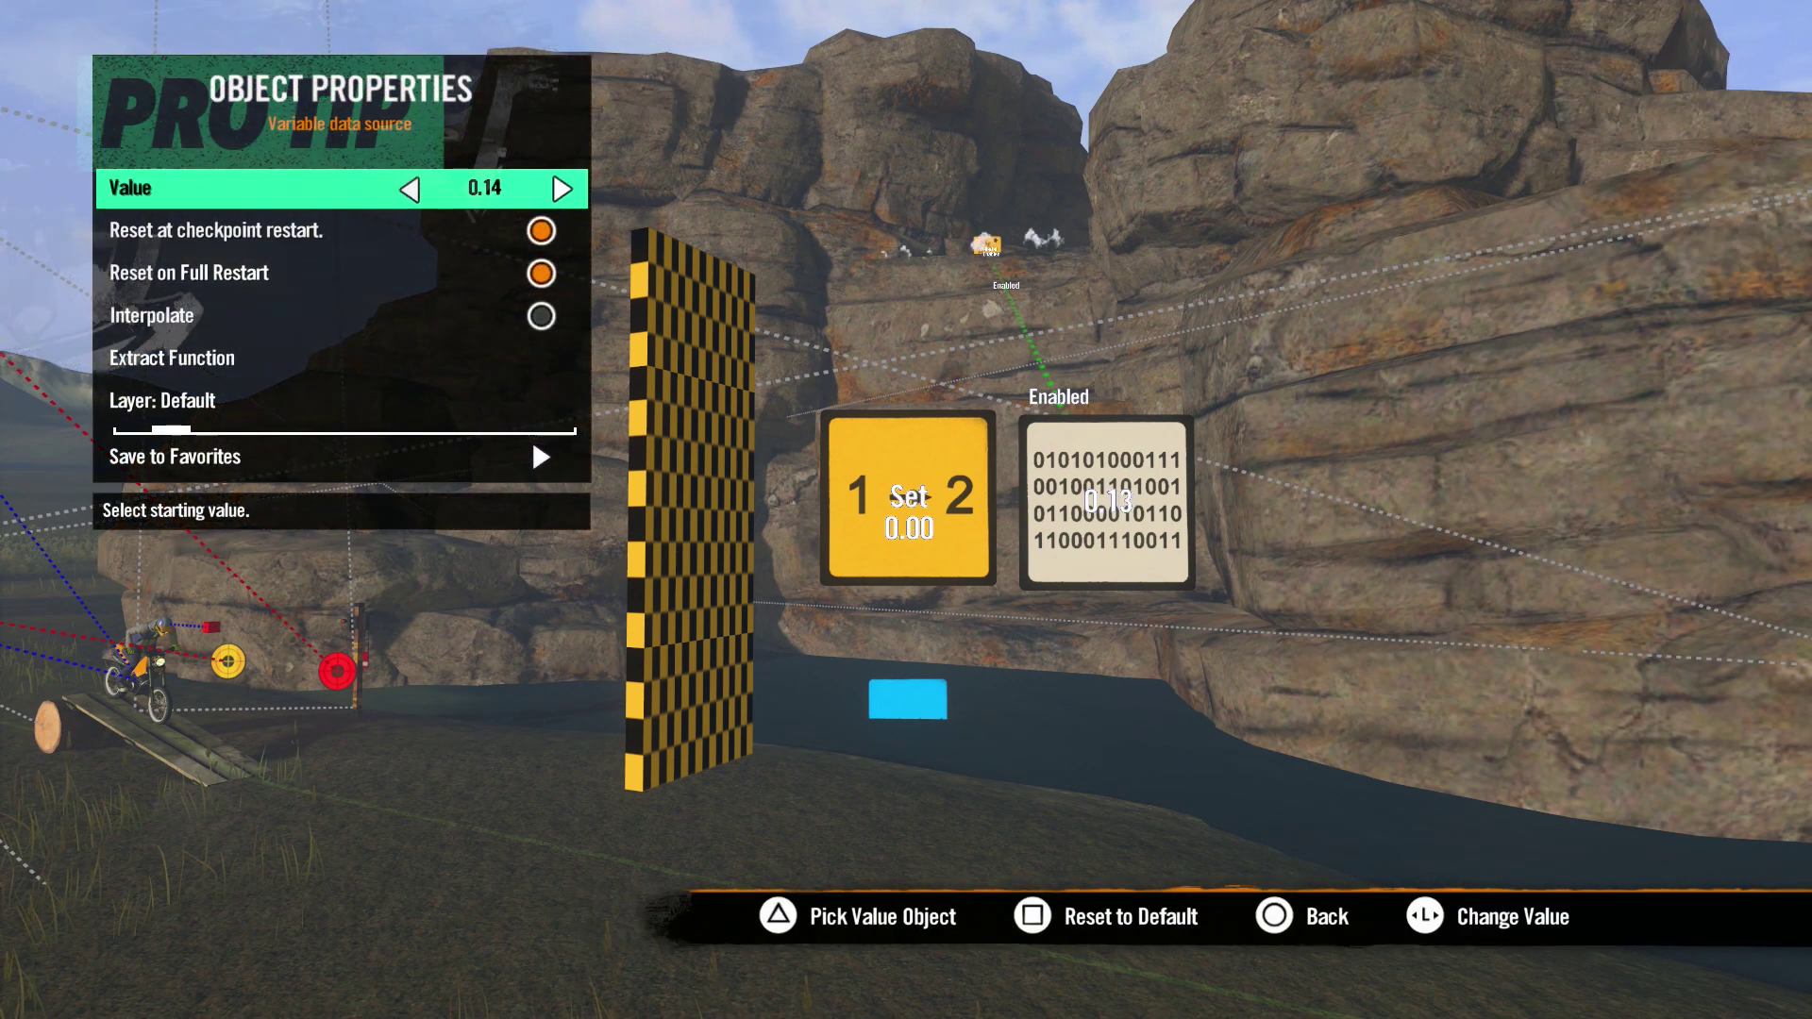
pyautogui.press('Right')
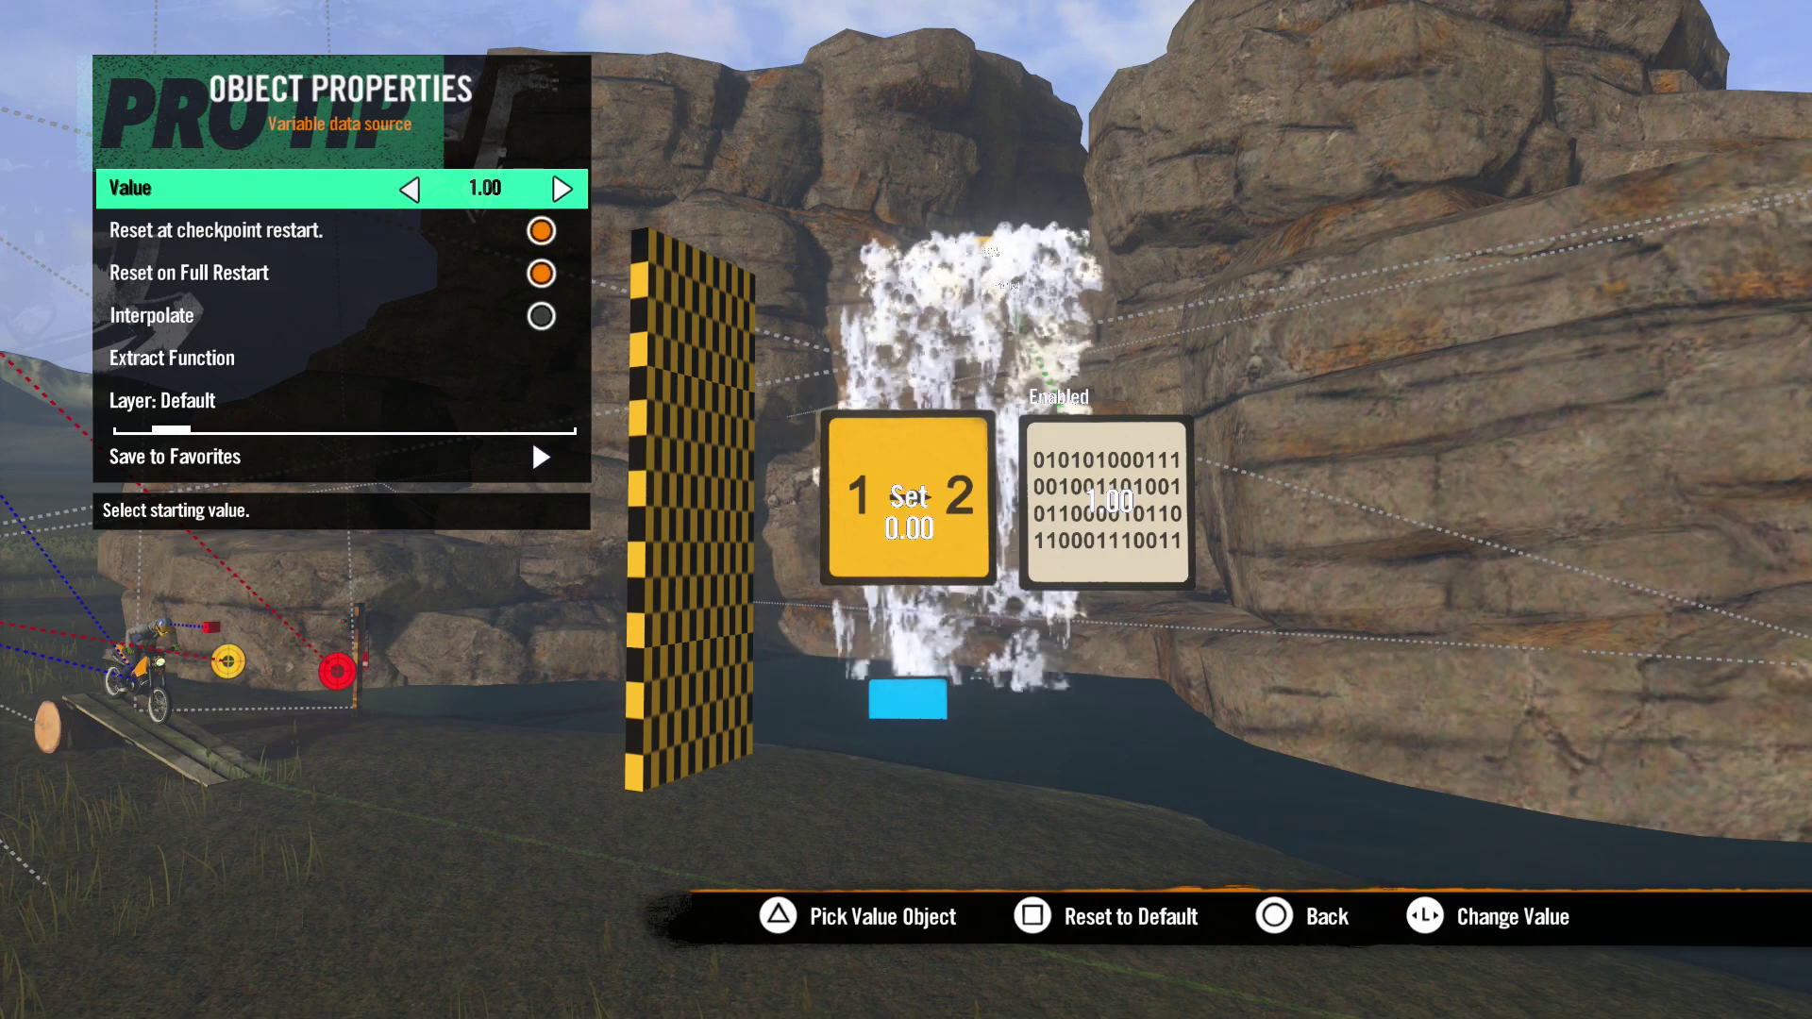
pyautogui.press('Down')
pyautogui.press('Return')
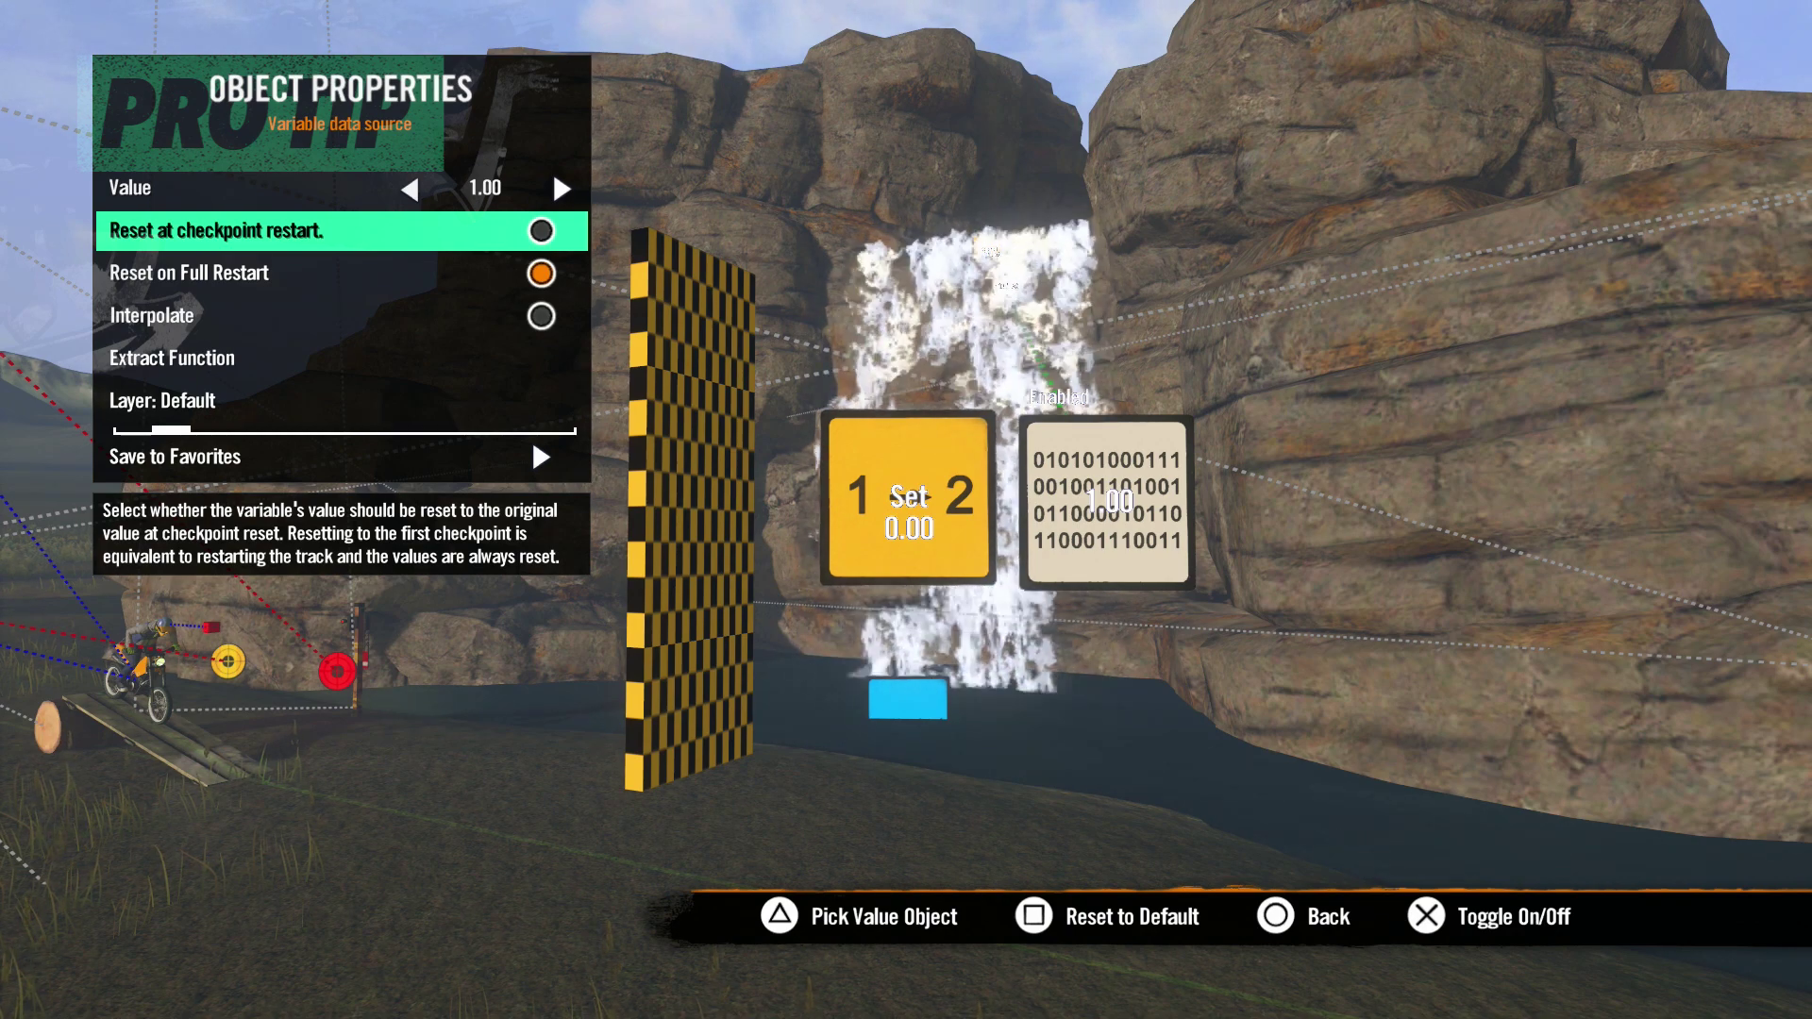
# Step: Move the area trigger to below the Set value block and link its On Hit output to the Set value event
pyautogui.press('Escape')
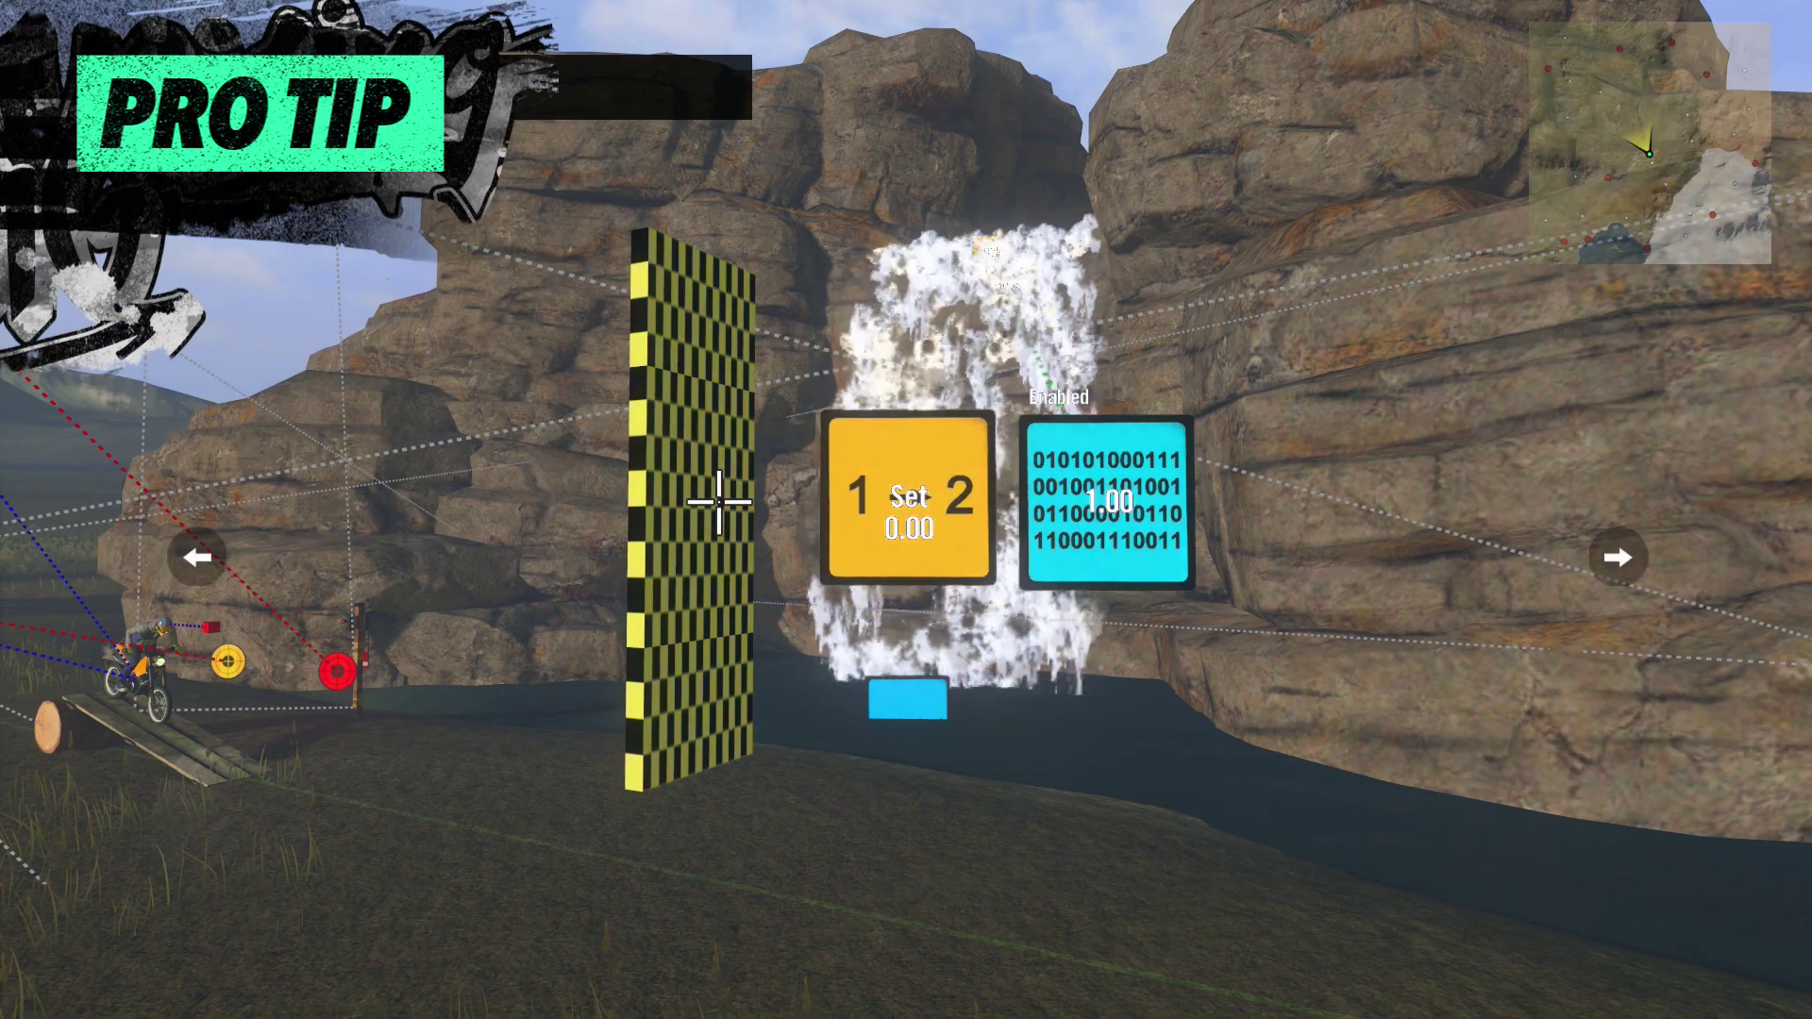
pyautogui.moveTo(719, 501); pyautogui.dragTo(892, 830)
pyautogui.press('Tab')
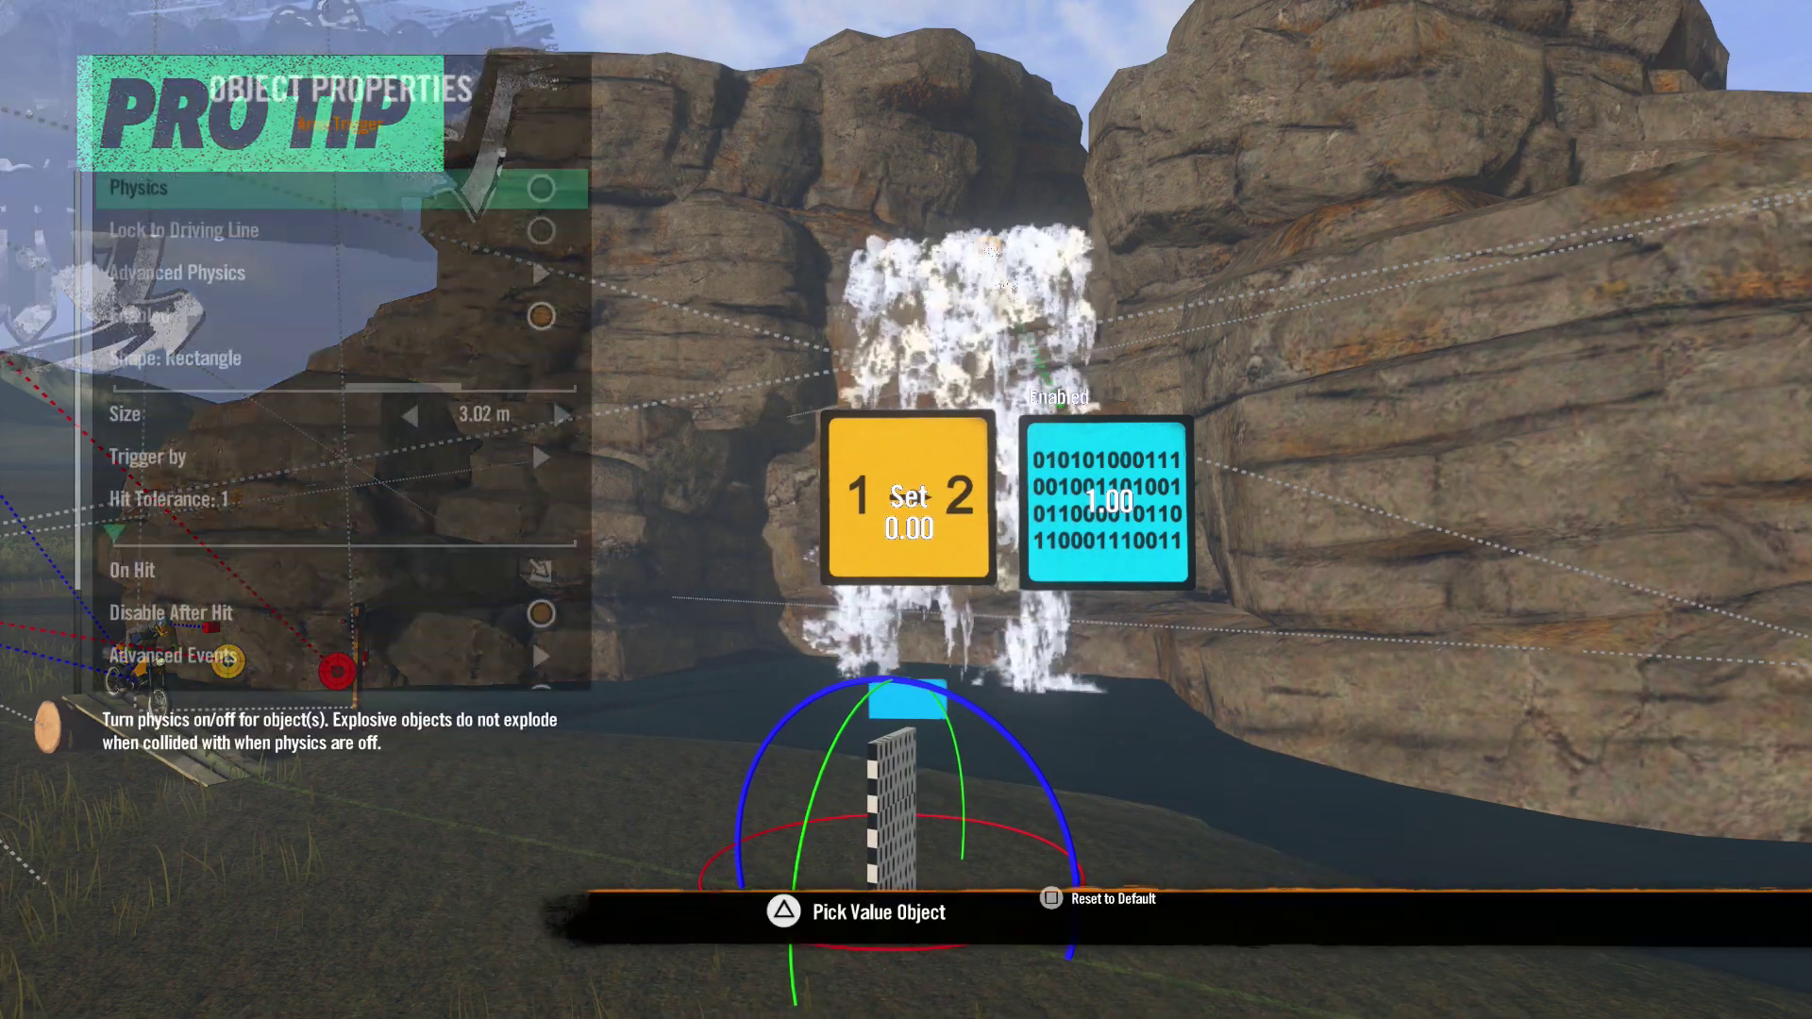
pyautogui.press('Down')
pyautogui.press('Down')
pyautogui.press('Down')
pyautogui.press('Down')
pyautogui.press('Down')
pyautogui.press('Down')
pyautogui.press('Down')
pyautogui.press('Down')
pyautogui.press('Down')
pyautogui.press('Return')
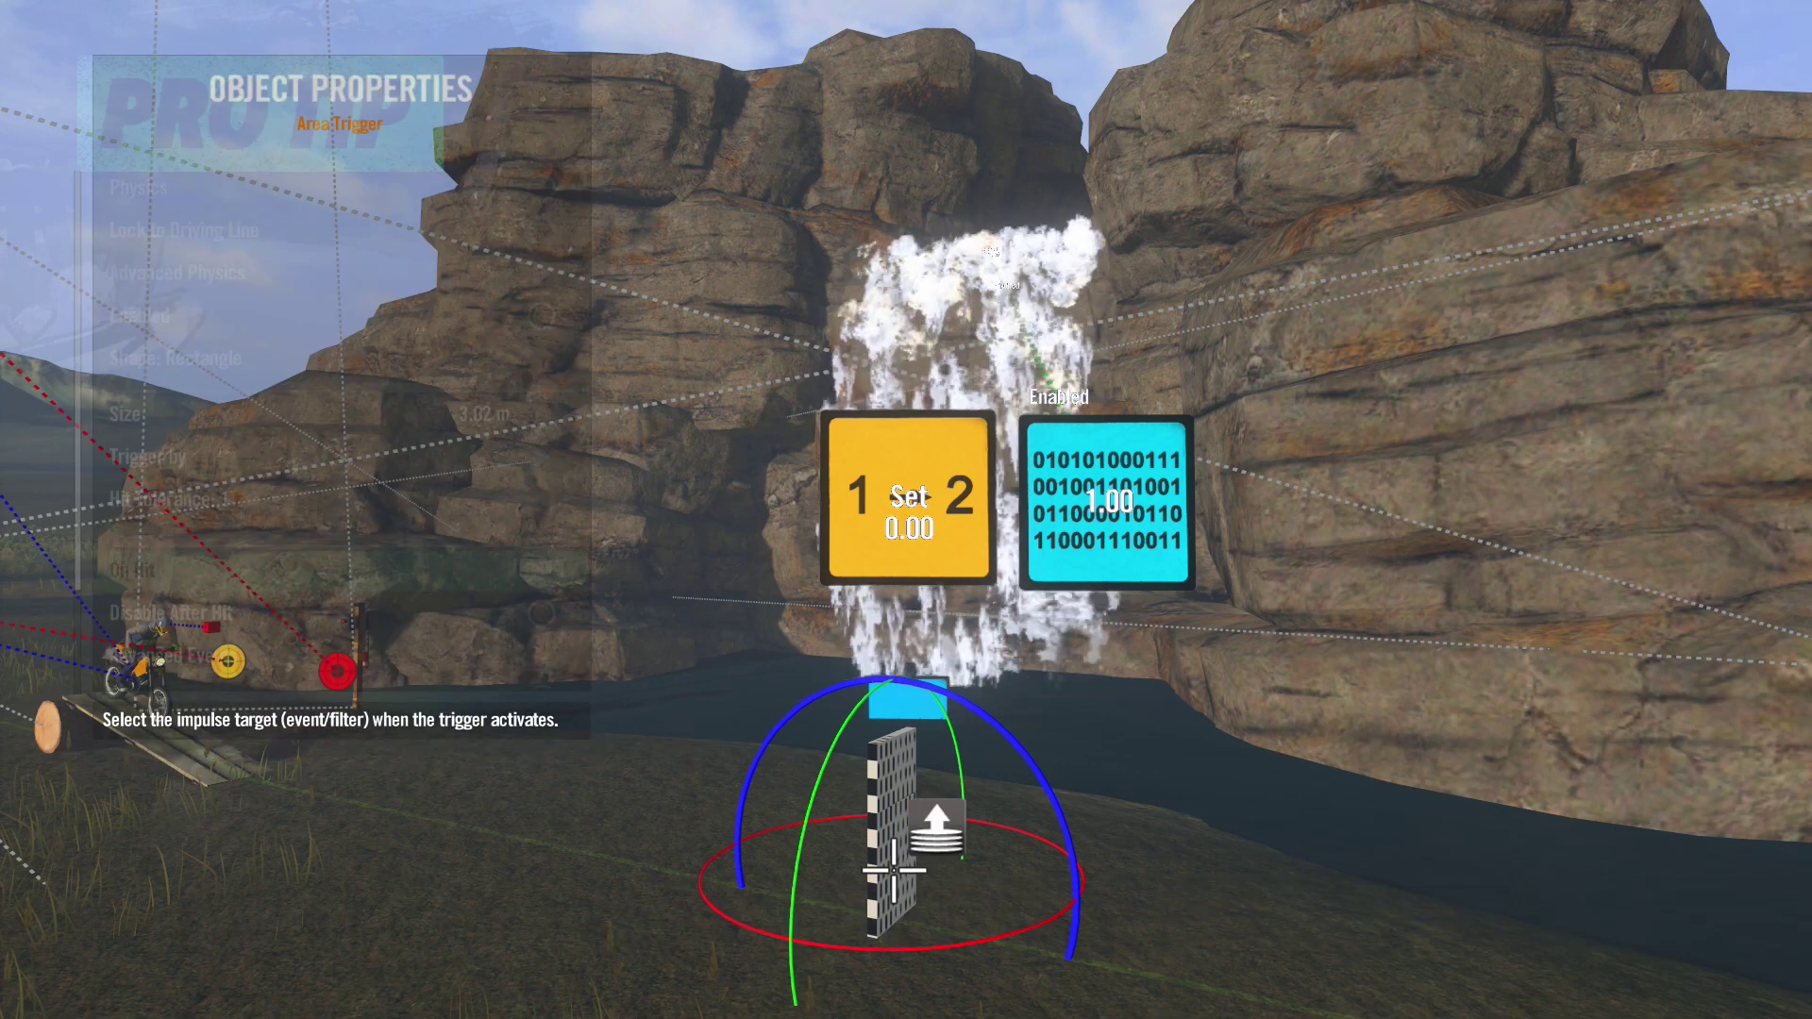
pyautogui.click(894, 492)
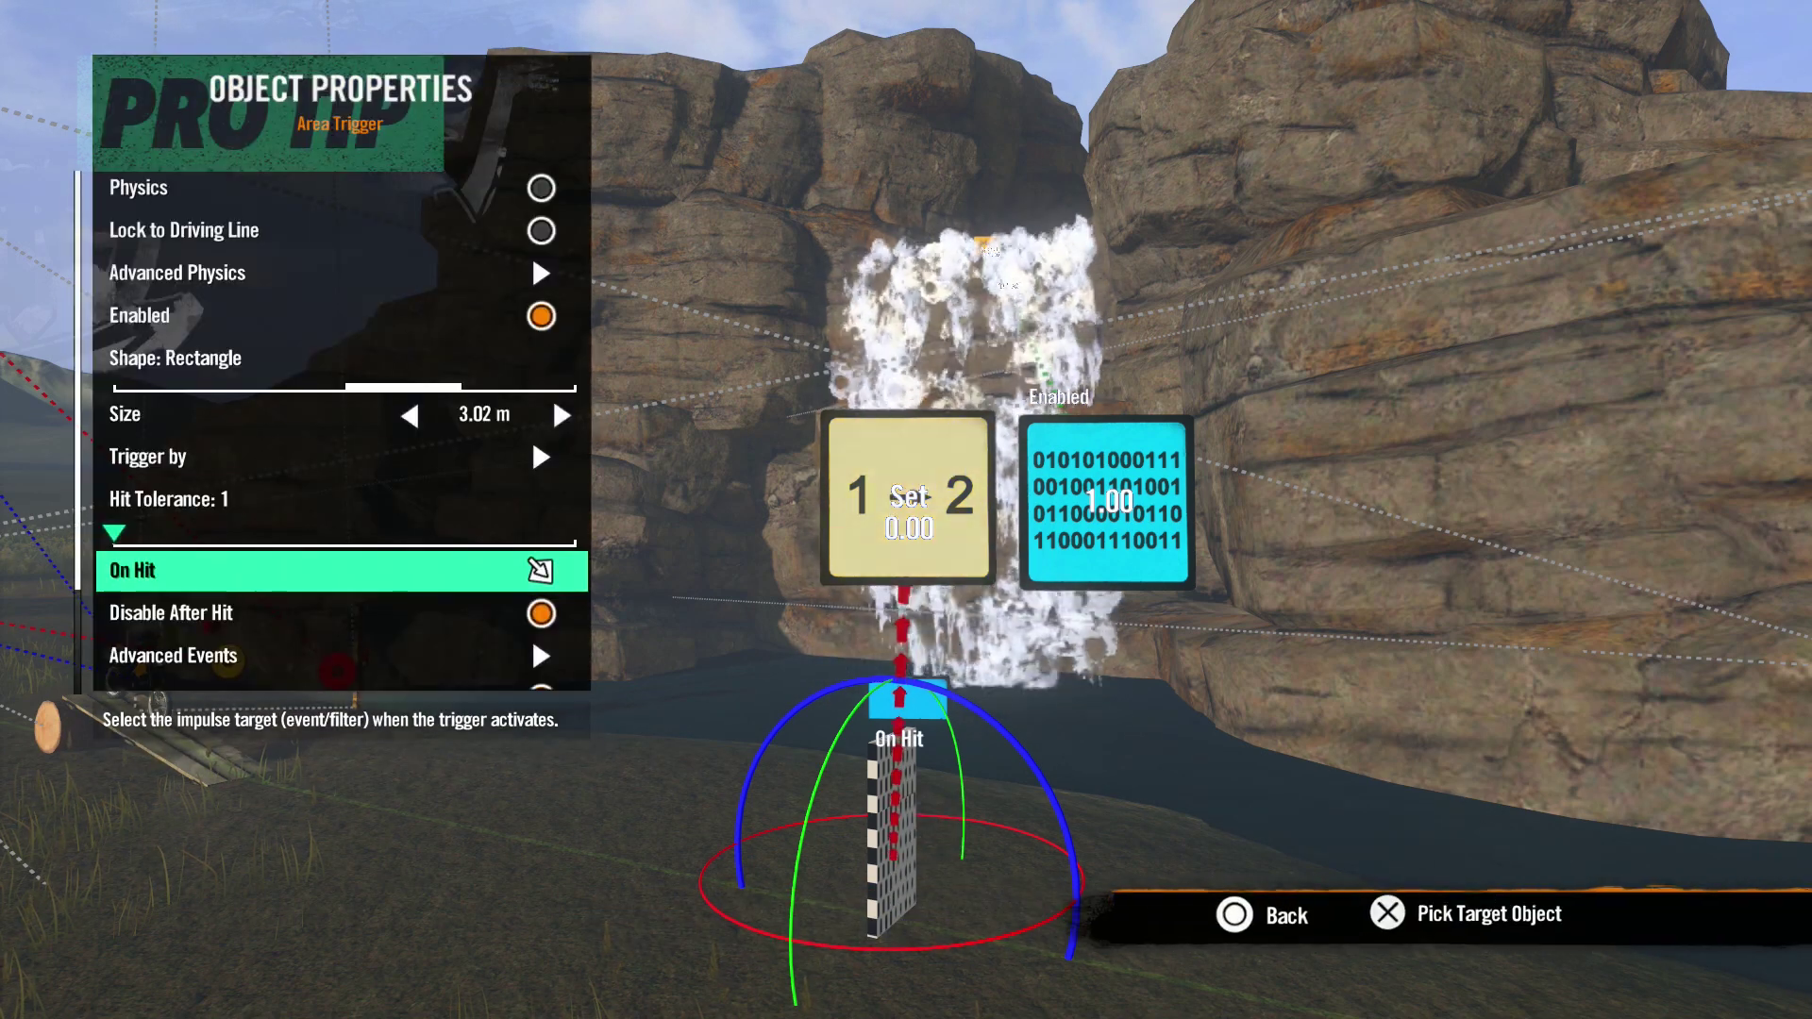
pyautogui.press('Escape')
# Step: Select the Variable data source as the event target of the Set value event
pyautogui.press('Tab')
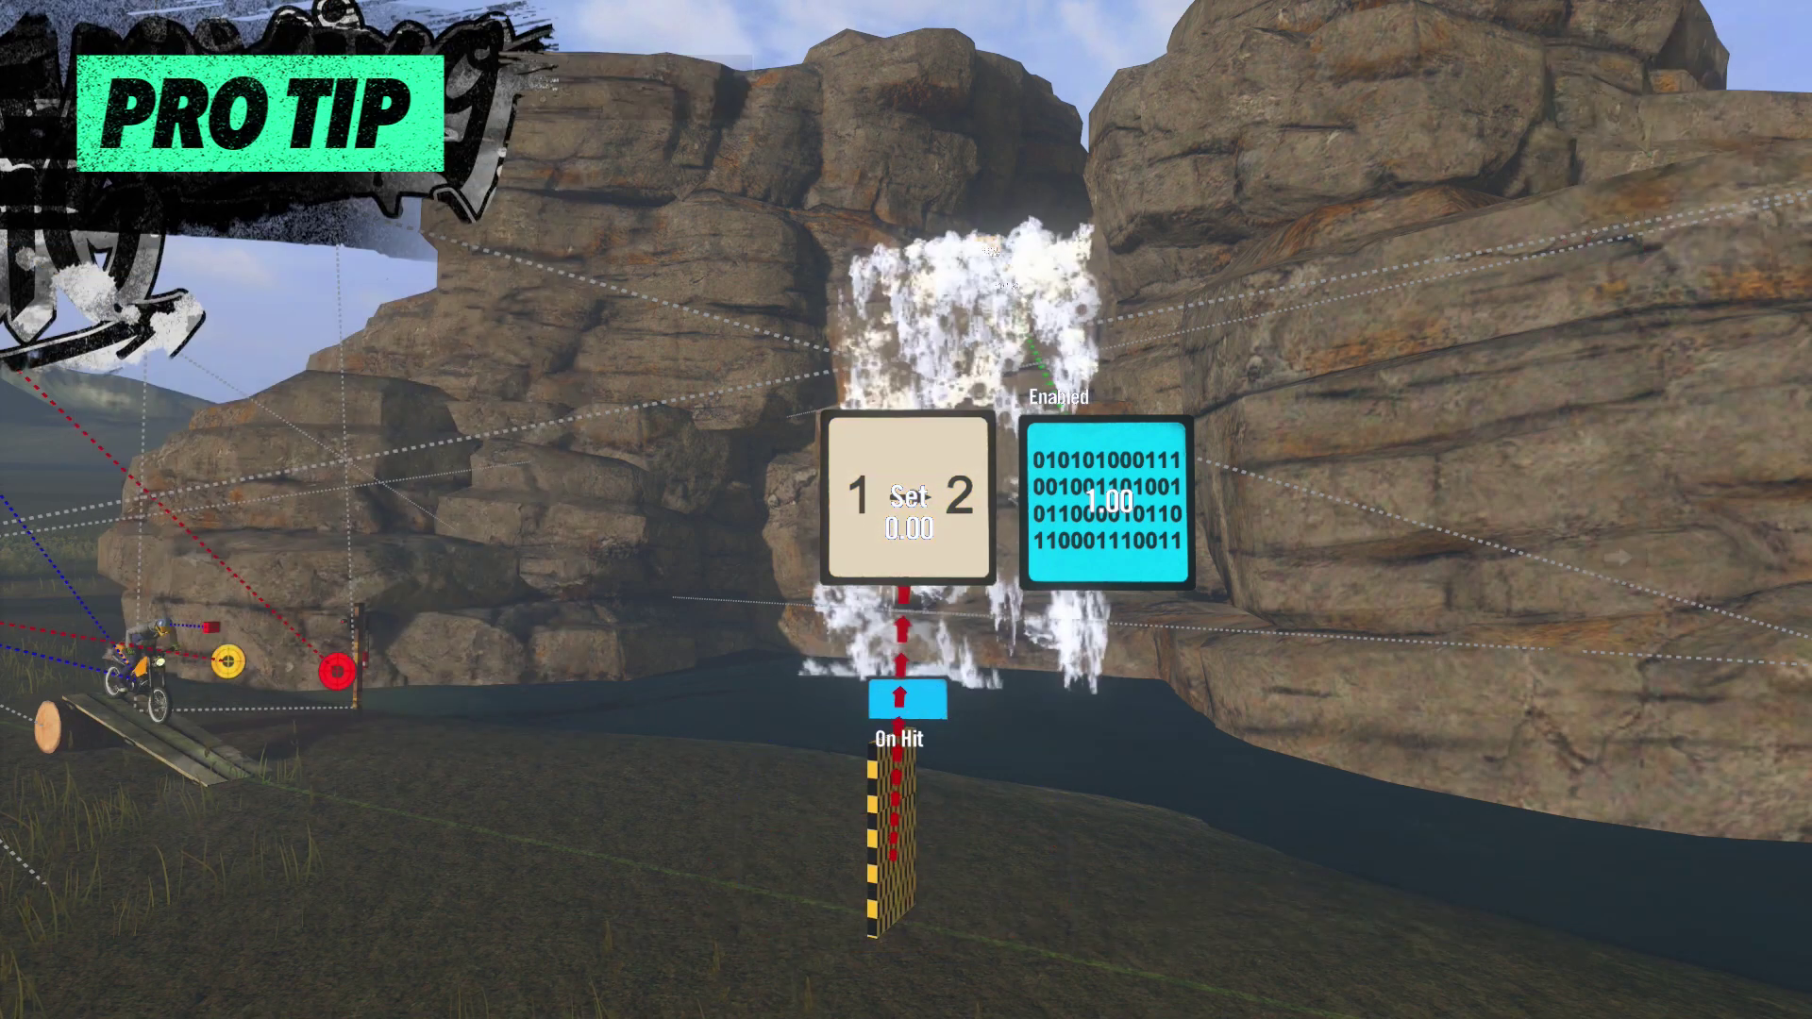
pyautogui.press('Down')
pyautogui.press('Down')
pyautogui.press('Down')
pyautogui.press('Down')
pyautogui.press('Return')
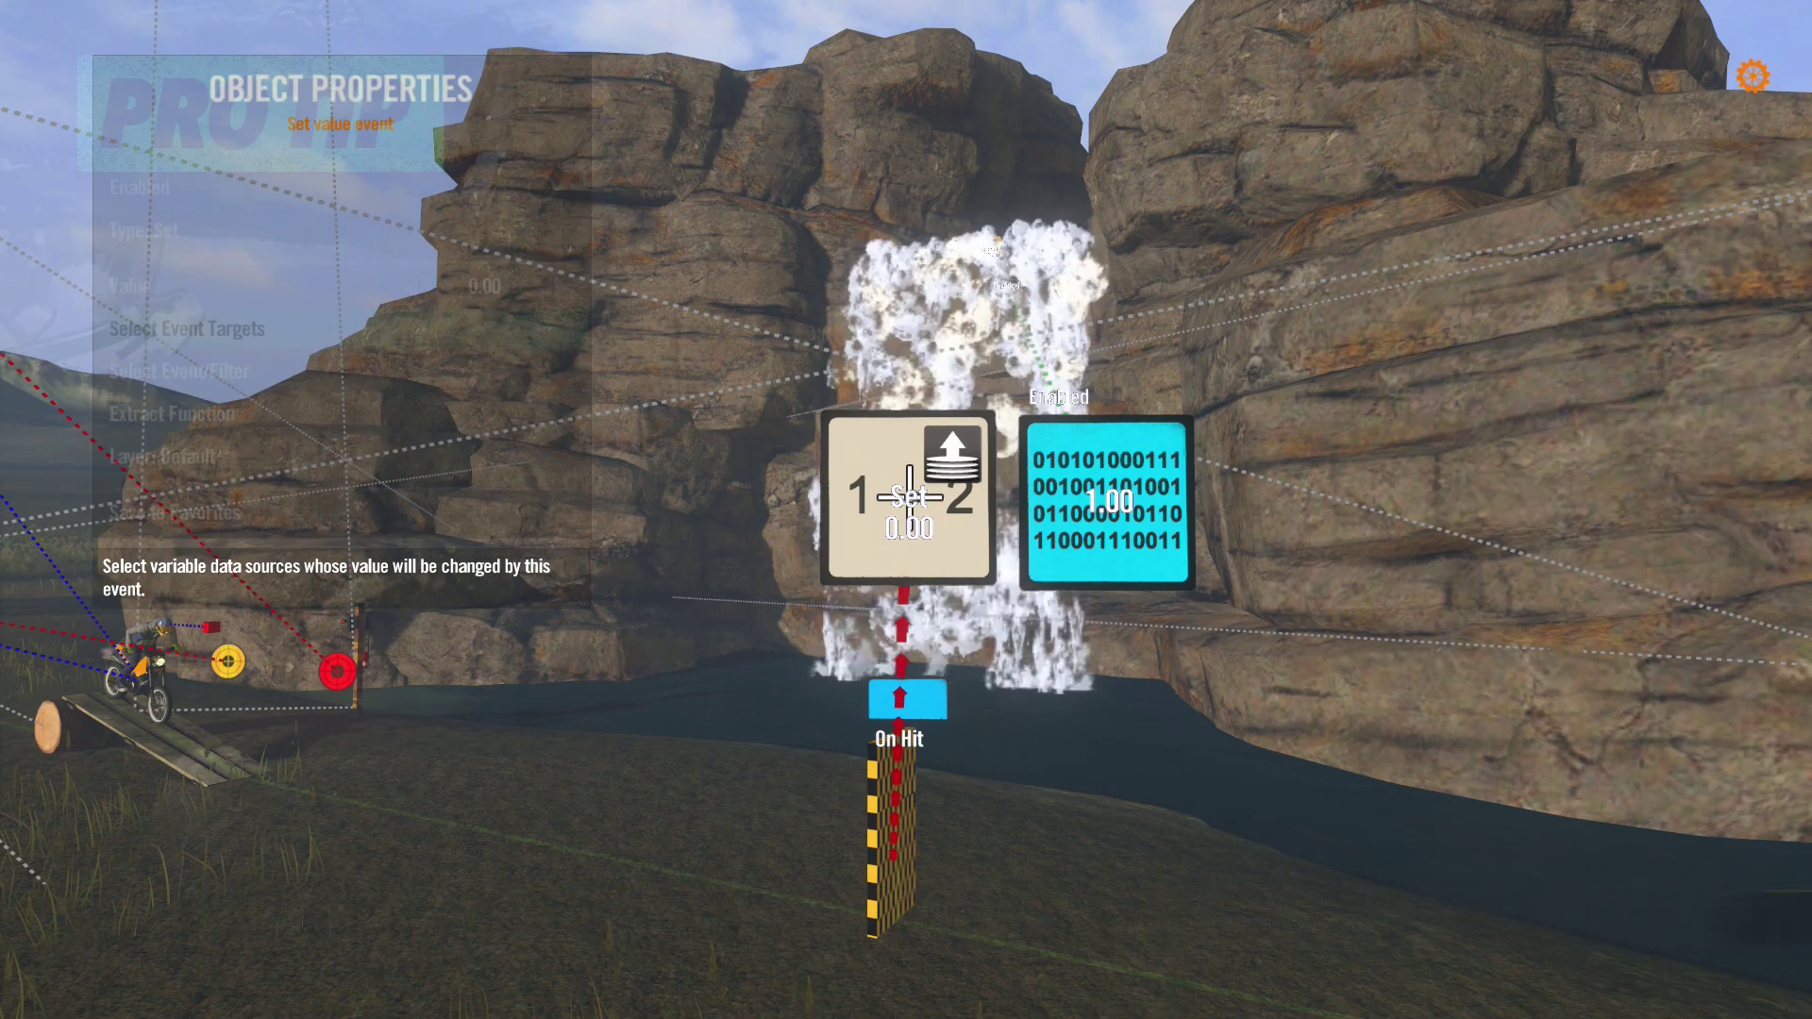
pyautogui.click(1083, 495)
pyautogui.press('Up')
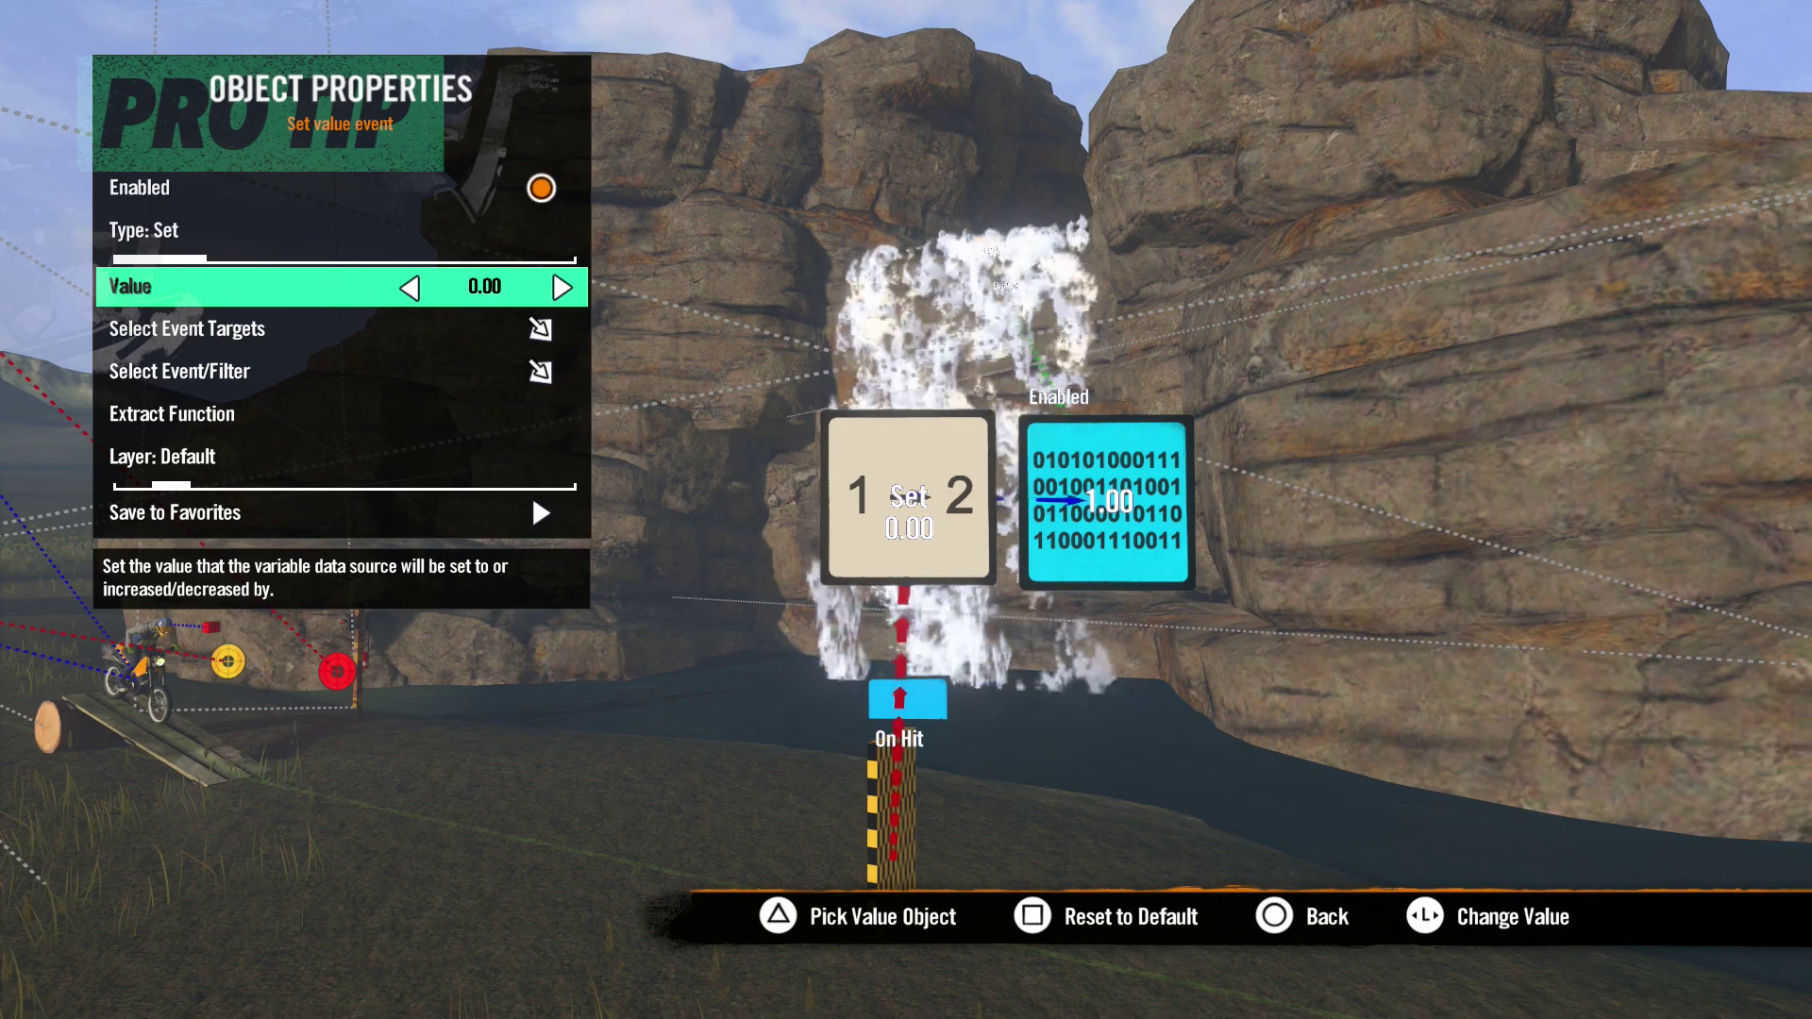
pyautogui.press('Escape')
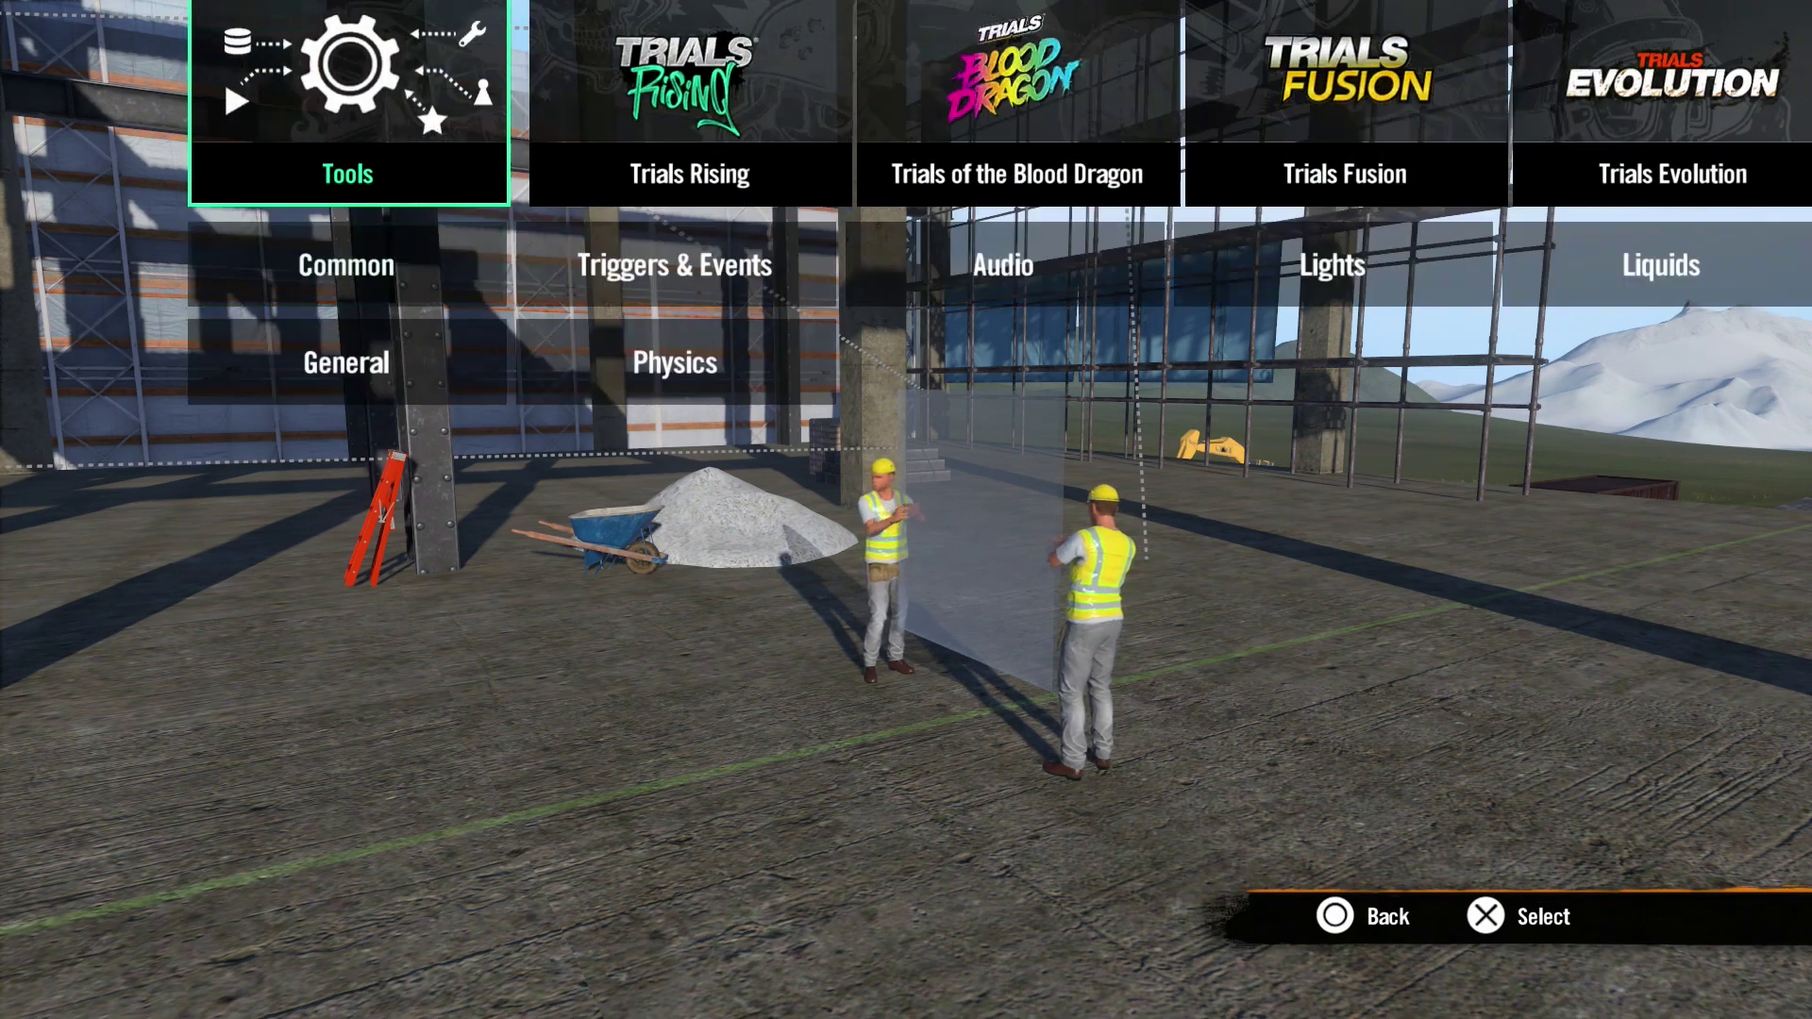
# Step: Add an Area Trigger from the Triggers category to the driving line in front of the construction workers
pyautogui.press('Return')
pyautogui.press('Right')
pyautogui.press('Return')
pyautogui.press('Return')
pyautogui.press('Up')
pyautogui.press('Up')
pyautogui.press('Up')
pyautogui.press('Up')
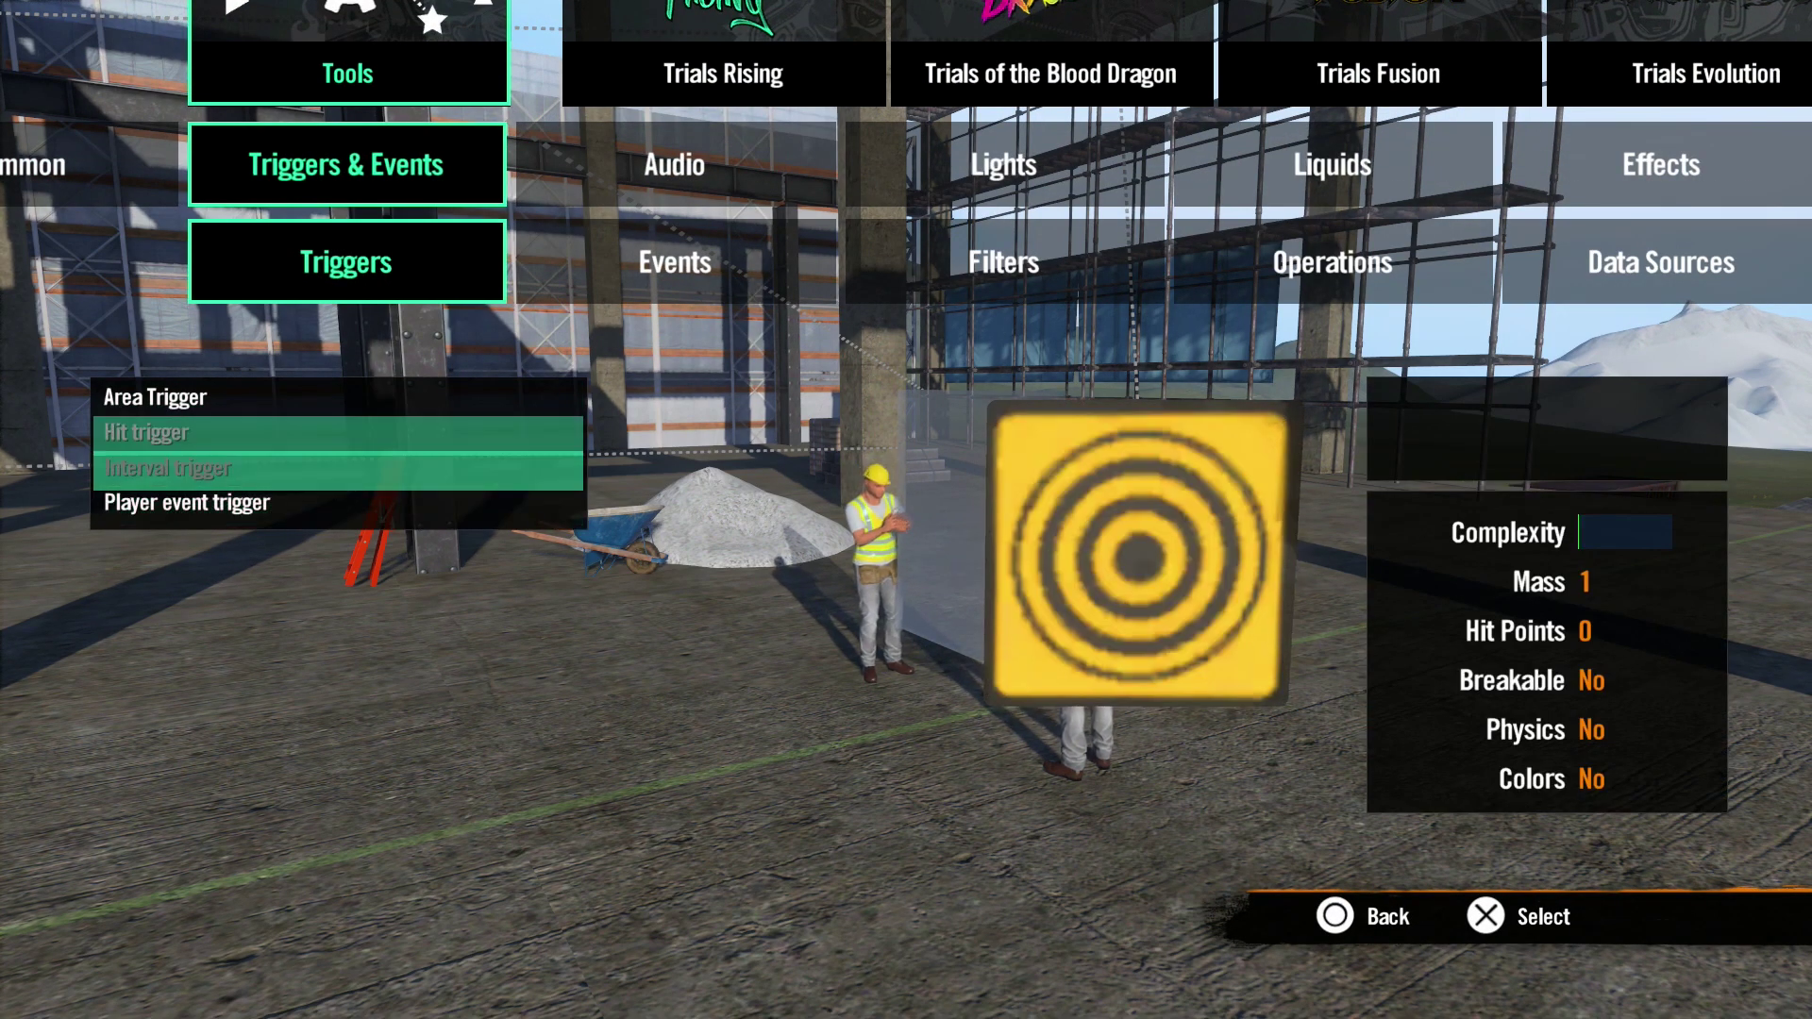
pyautogui.press('Return')
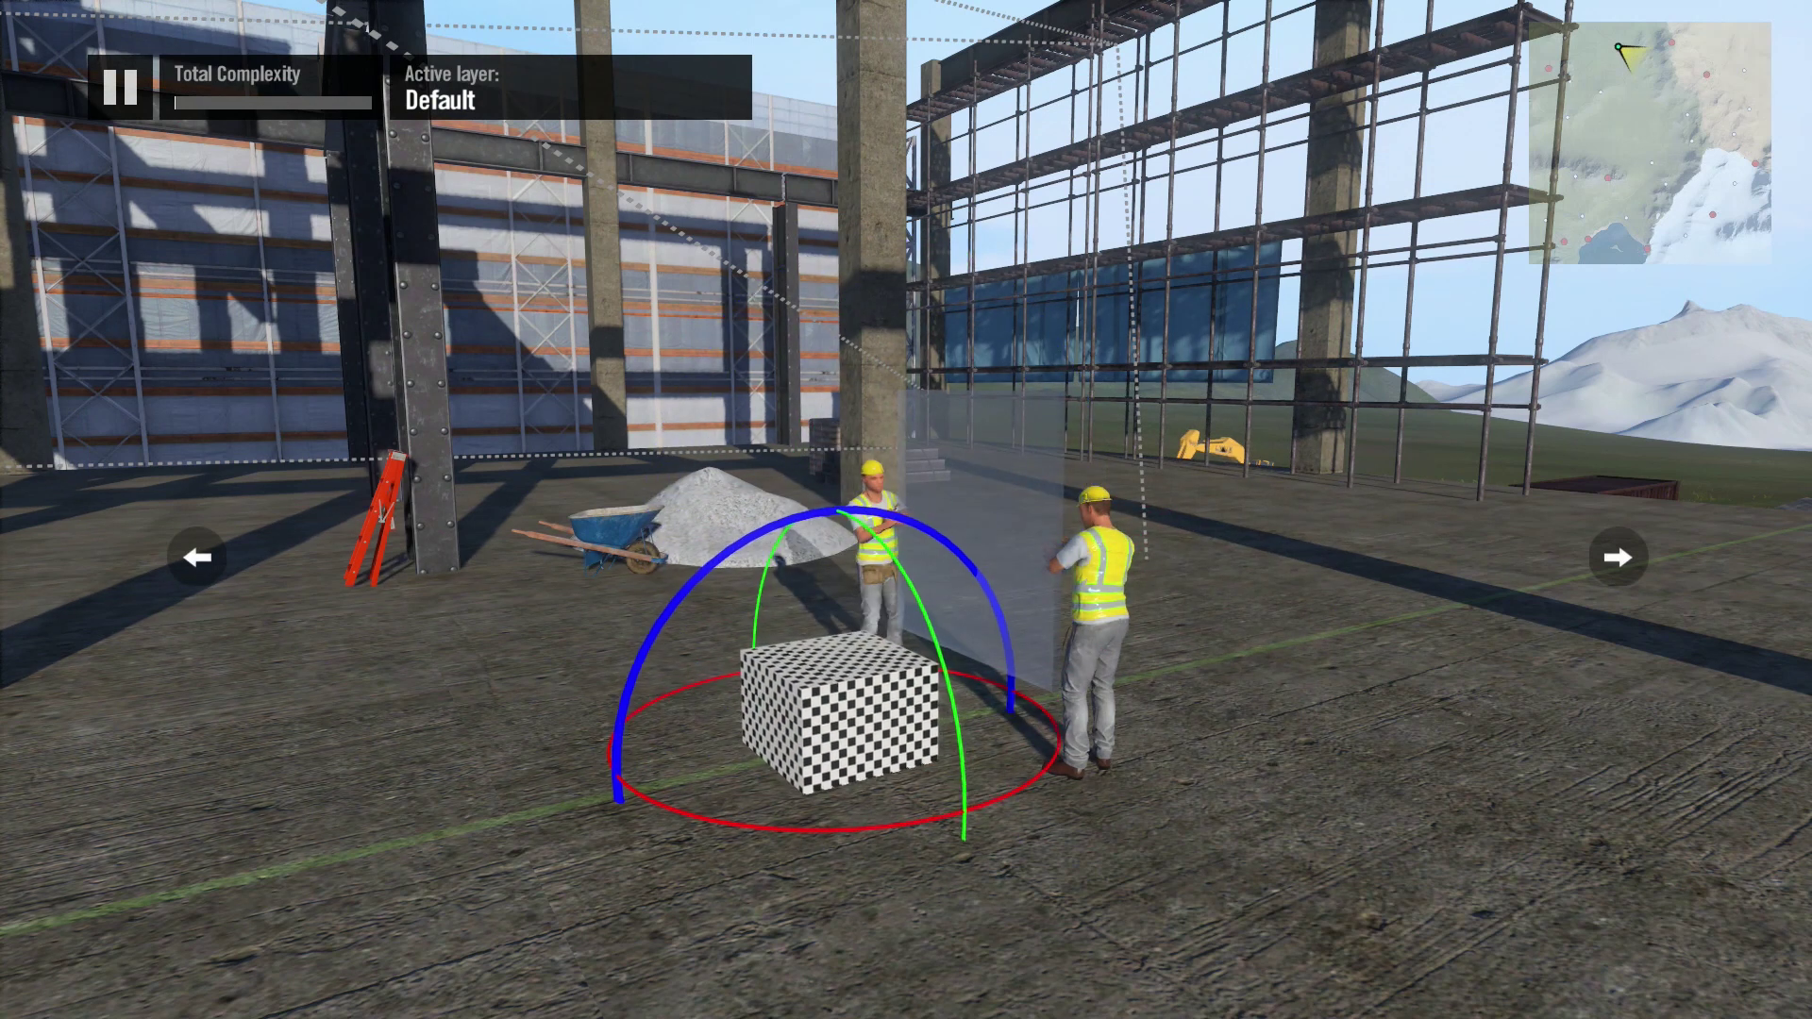
# Step: Place the new area trigger and reshape it into a thin upright rectangular gate in front of the workers
pyautogui.press('Return')
pyautogui.press('Down')
pyautogui.press('Down')
pyautogui.press('Down')
pyautogui.press('Down')
pyautogui.press('Right')
pyautogui.press('Right')
pyautogui.press('Down')
pyautogui.press('Right')
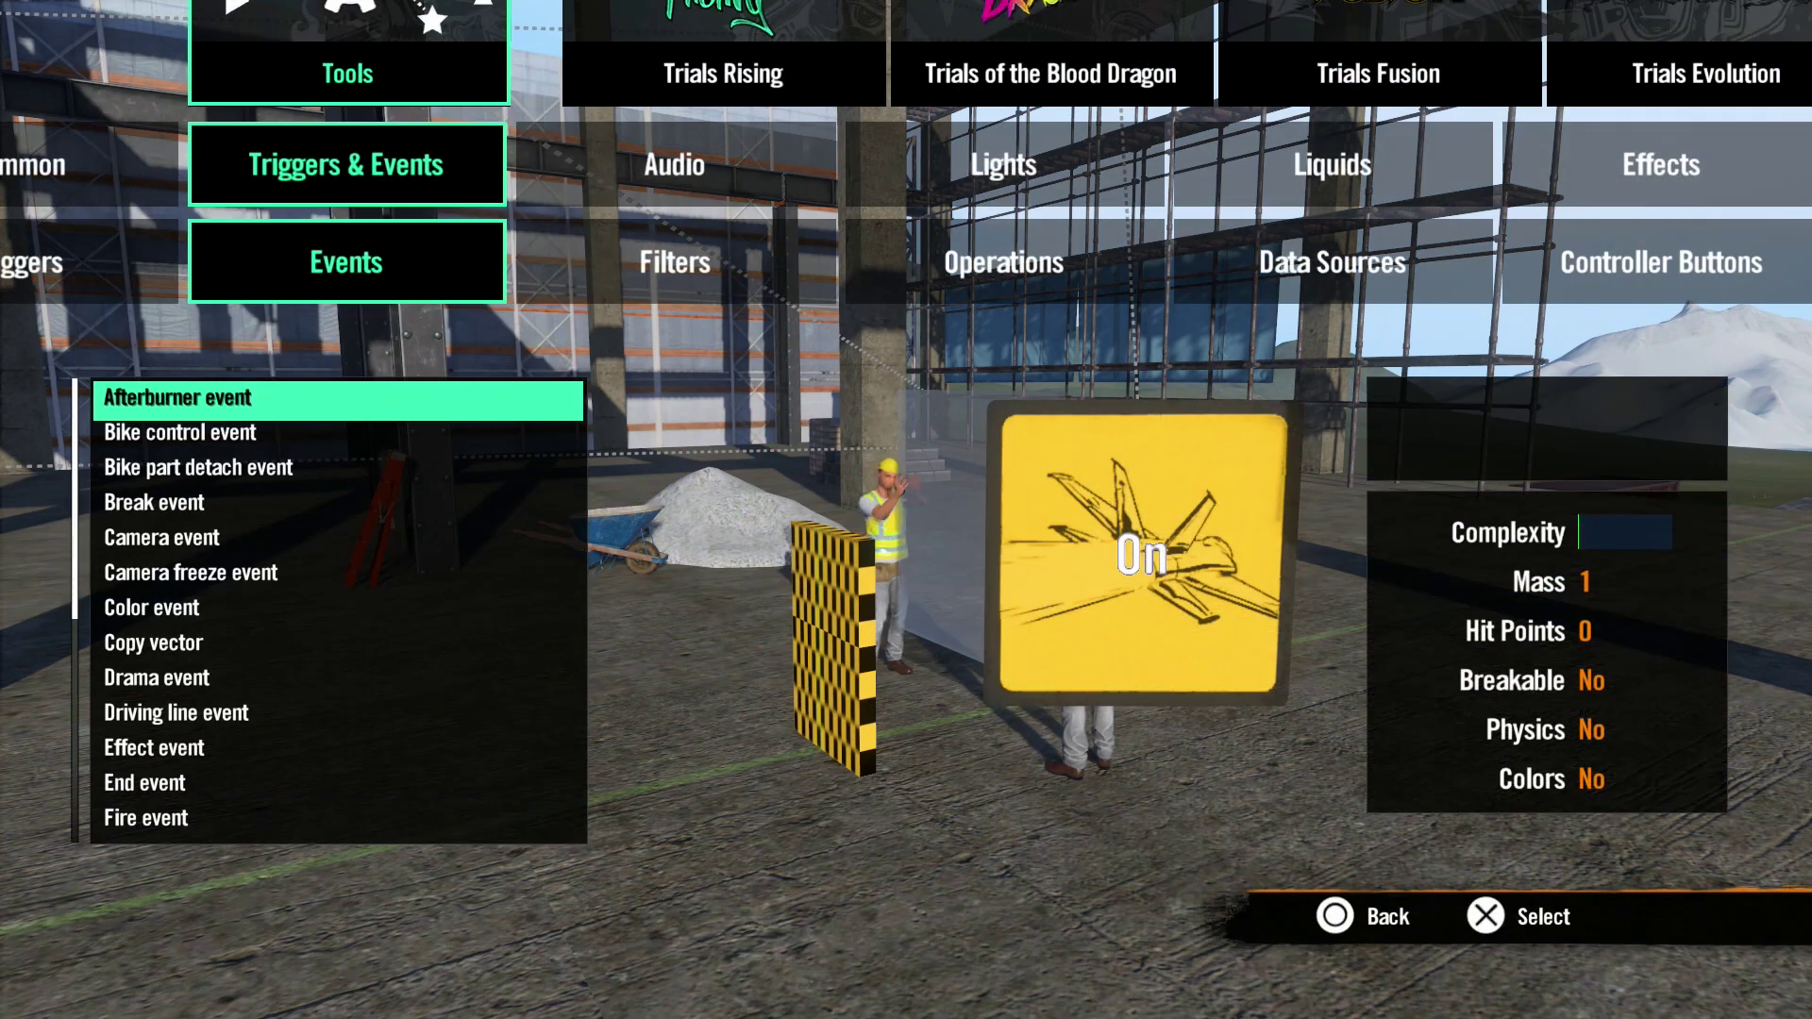
# Step: Add a Break event from the Events category and place it above the area trigger
pyautogui.press('Down')
pyautogui.press('Down')
pyautogui.press('Down')
pyautogui.press('Down')
pyautogui.press('Return')
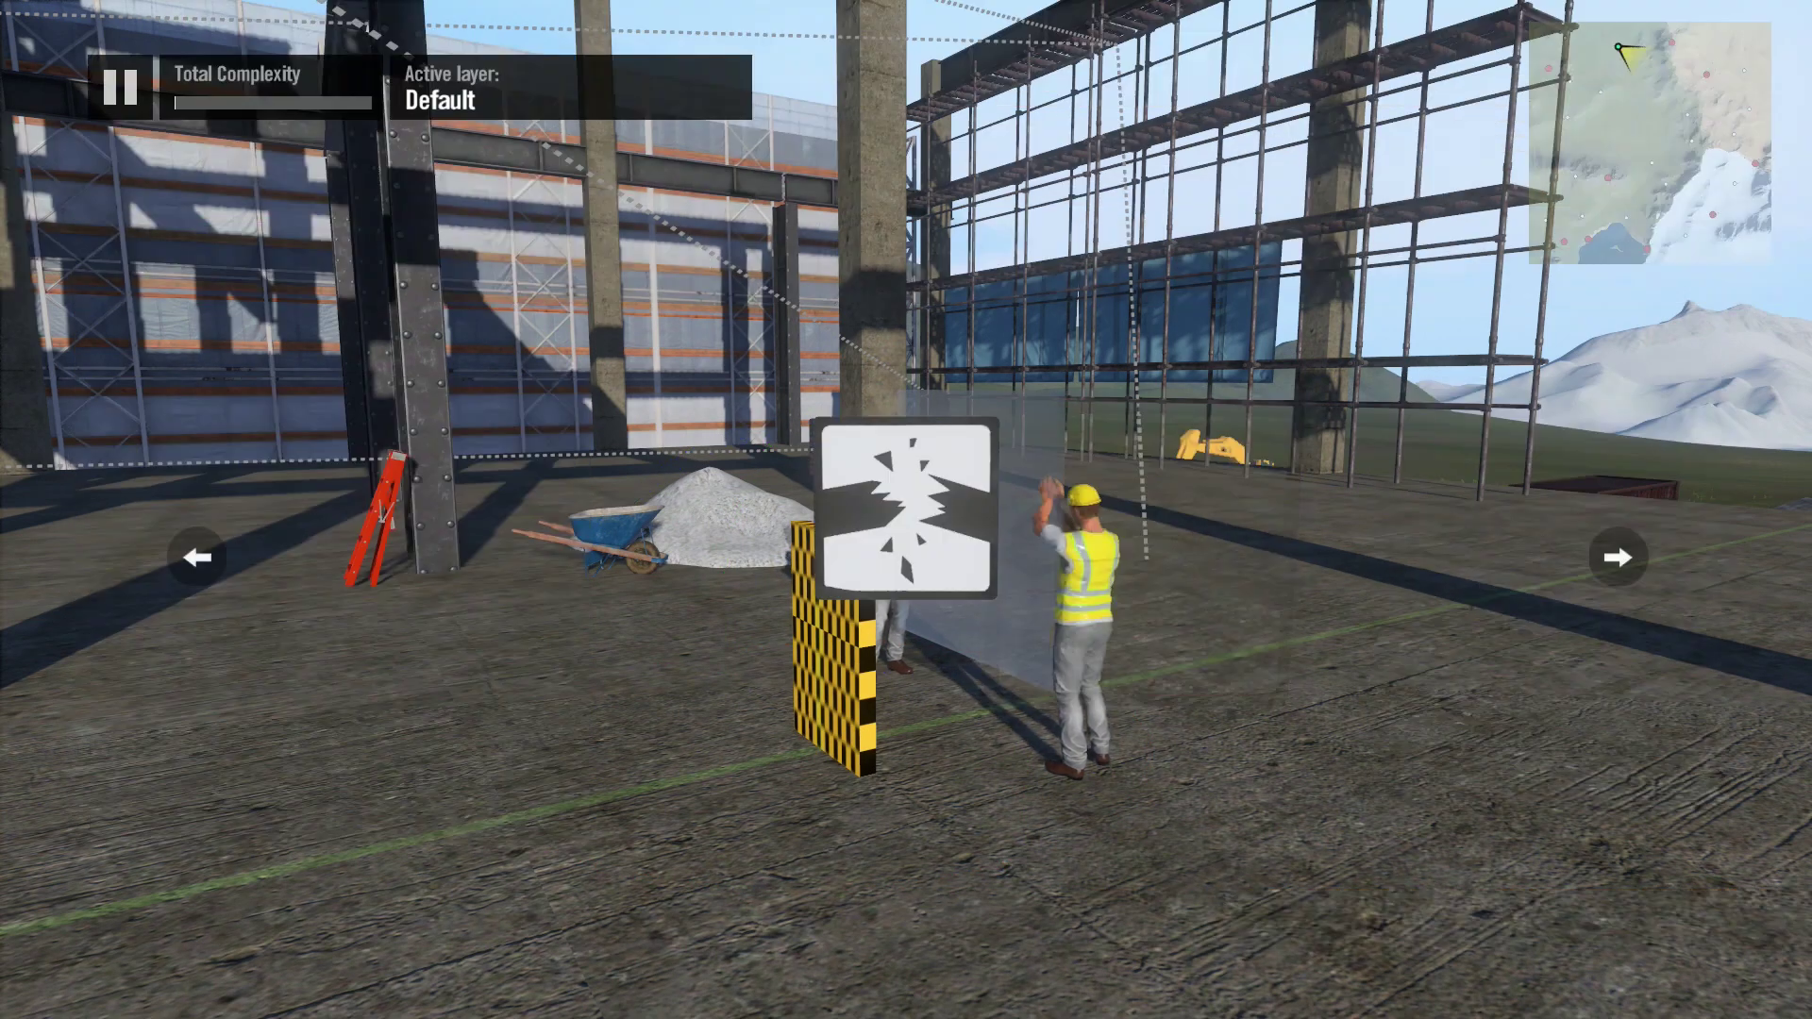
# Step: Add an Effect event and place it beside the Break event
pyautogui.press('Tab')
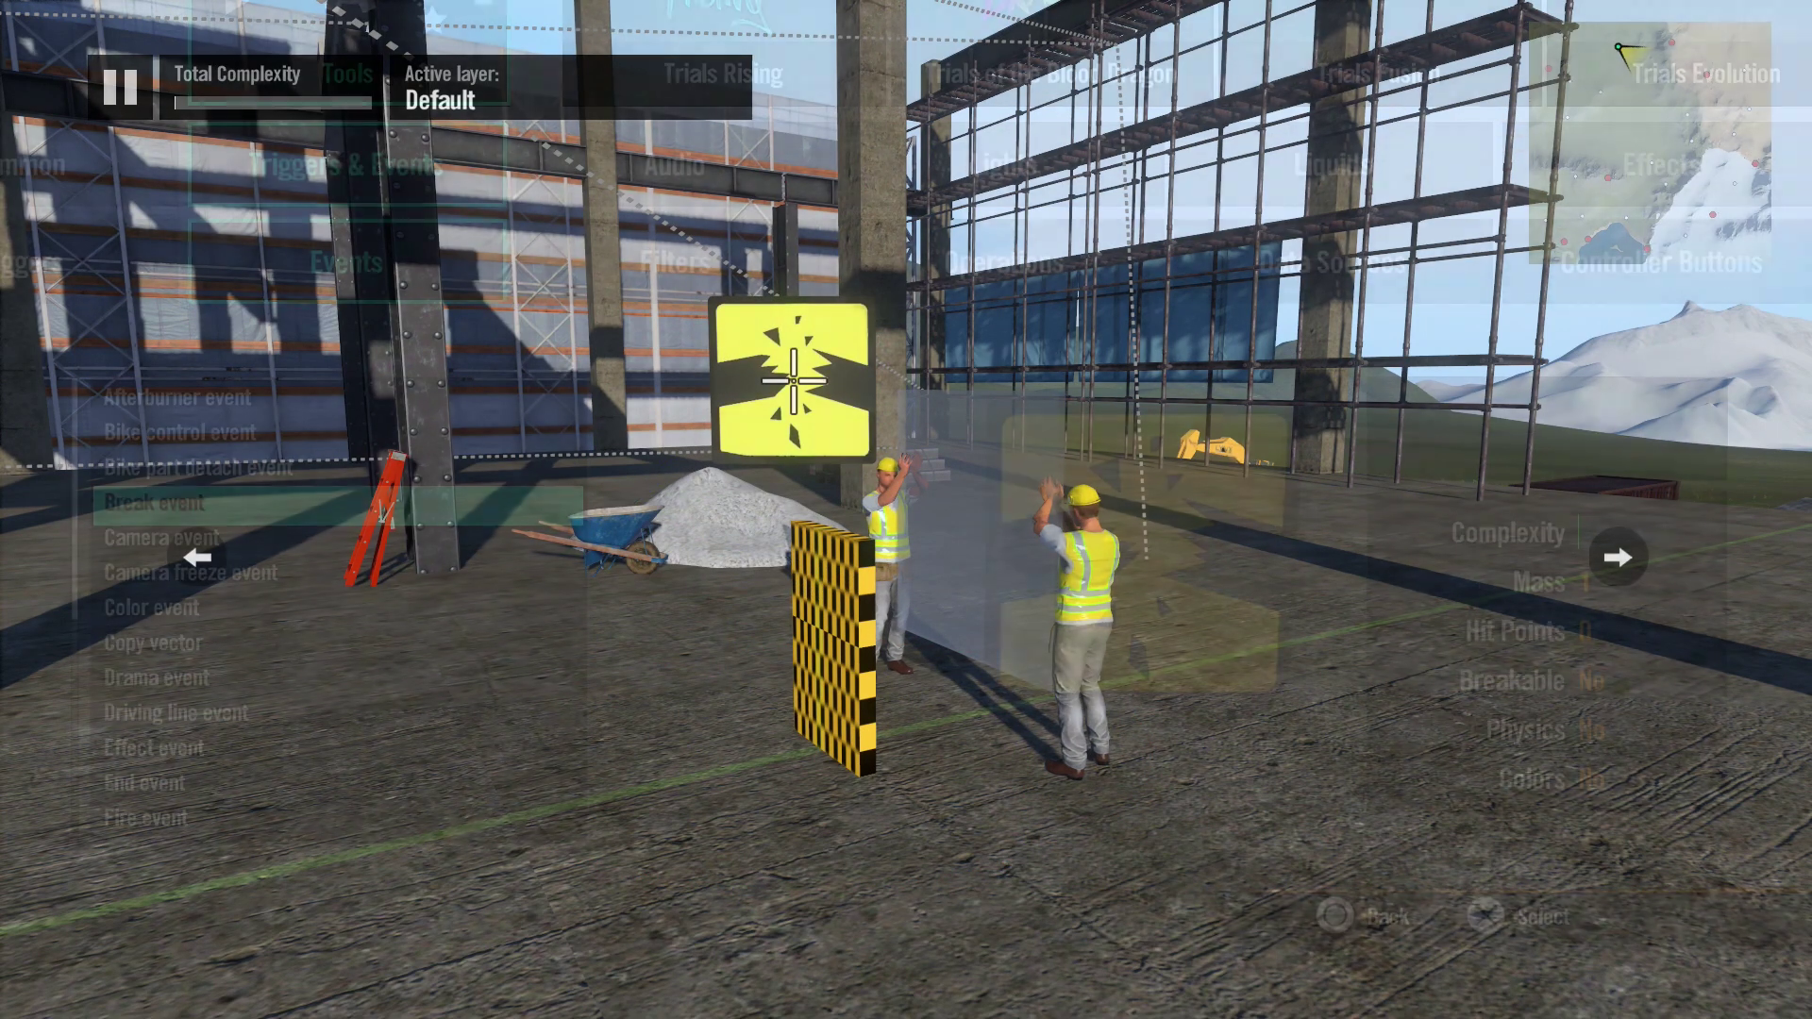
pyautogui.press('Down')
pyautogui.press('Down')
pyautogui.press('Down')
pyautogui.press('Down')
pyautogui.press('Down')
pyautogui.press('Down')
pyautogui.press('Down')
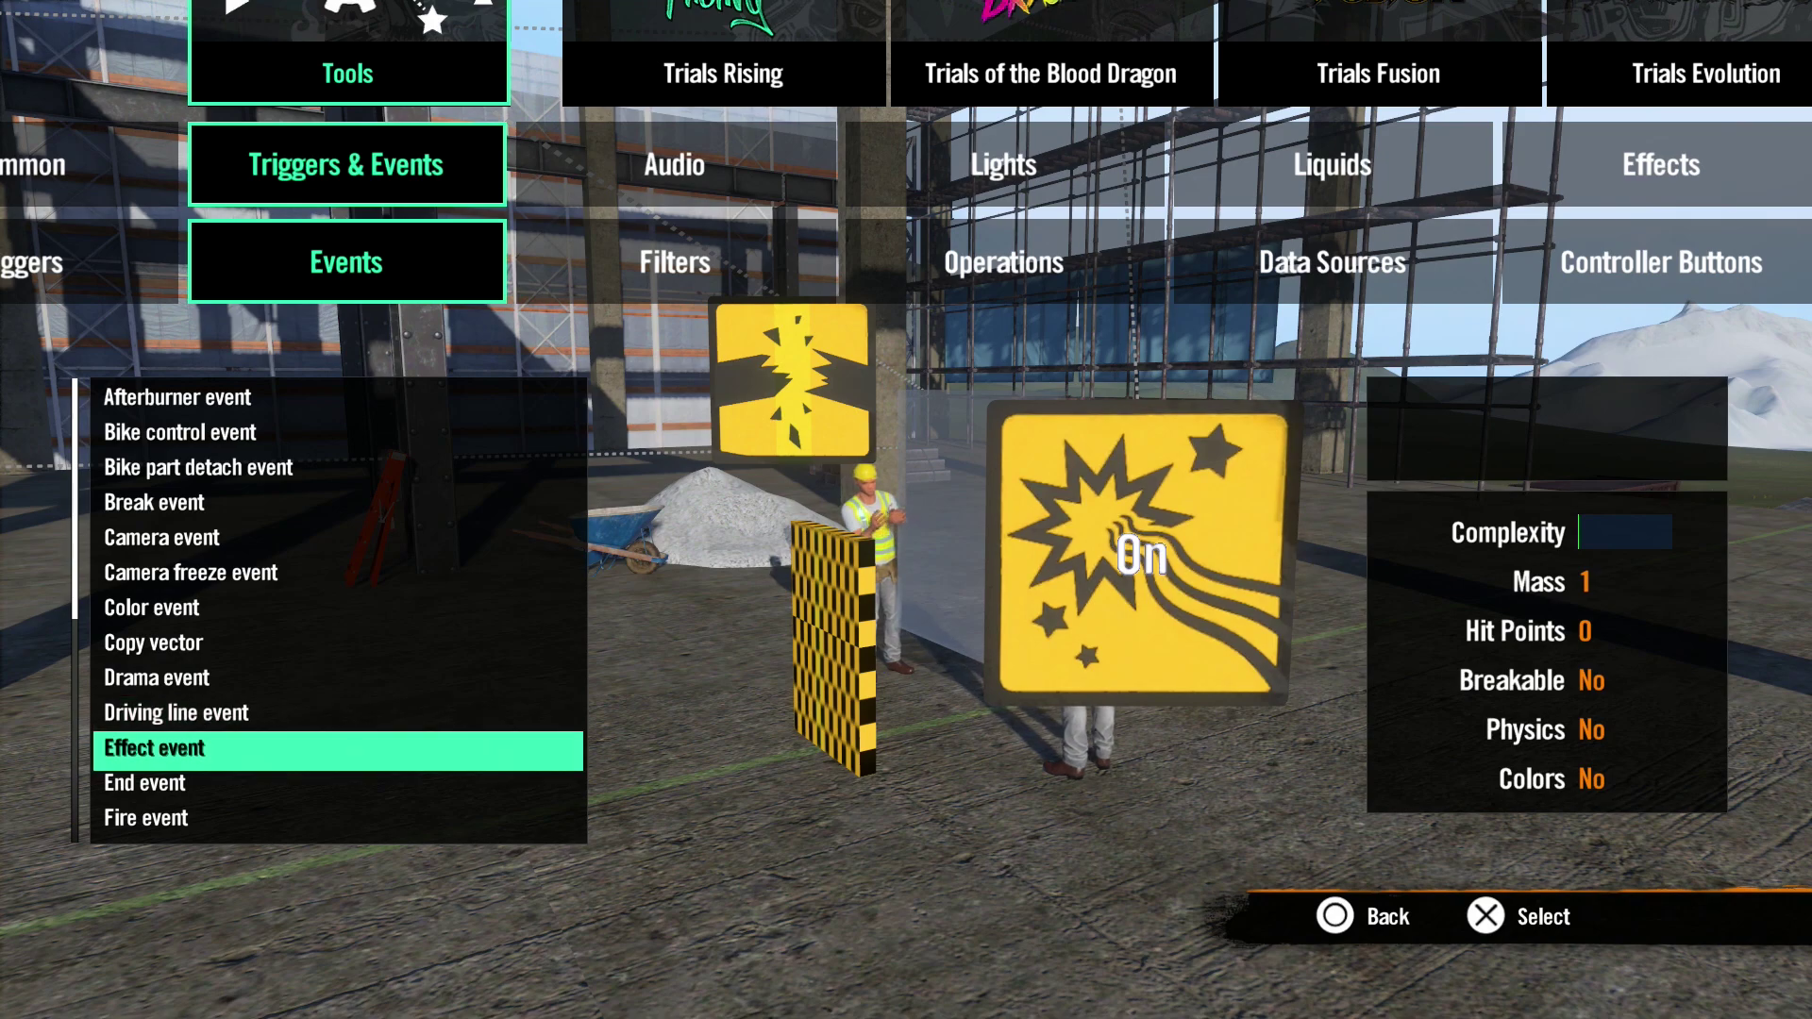
pyautogui.press('Return')
# Step: Add the Glass Shatter effect from the Destruction effects, place it at the glass pane and open its properties
pyautogui.press('Left')
pyautogui.press('Return')
pyautogui.press('Up')
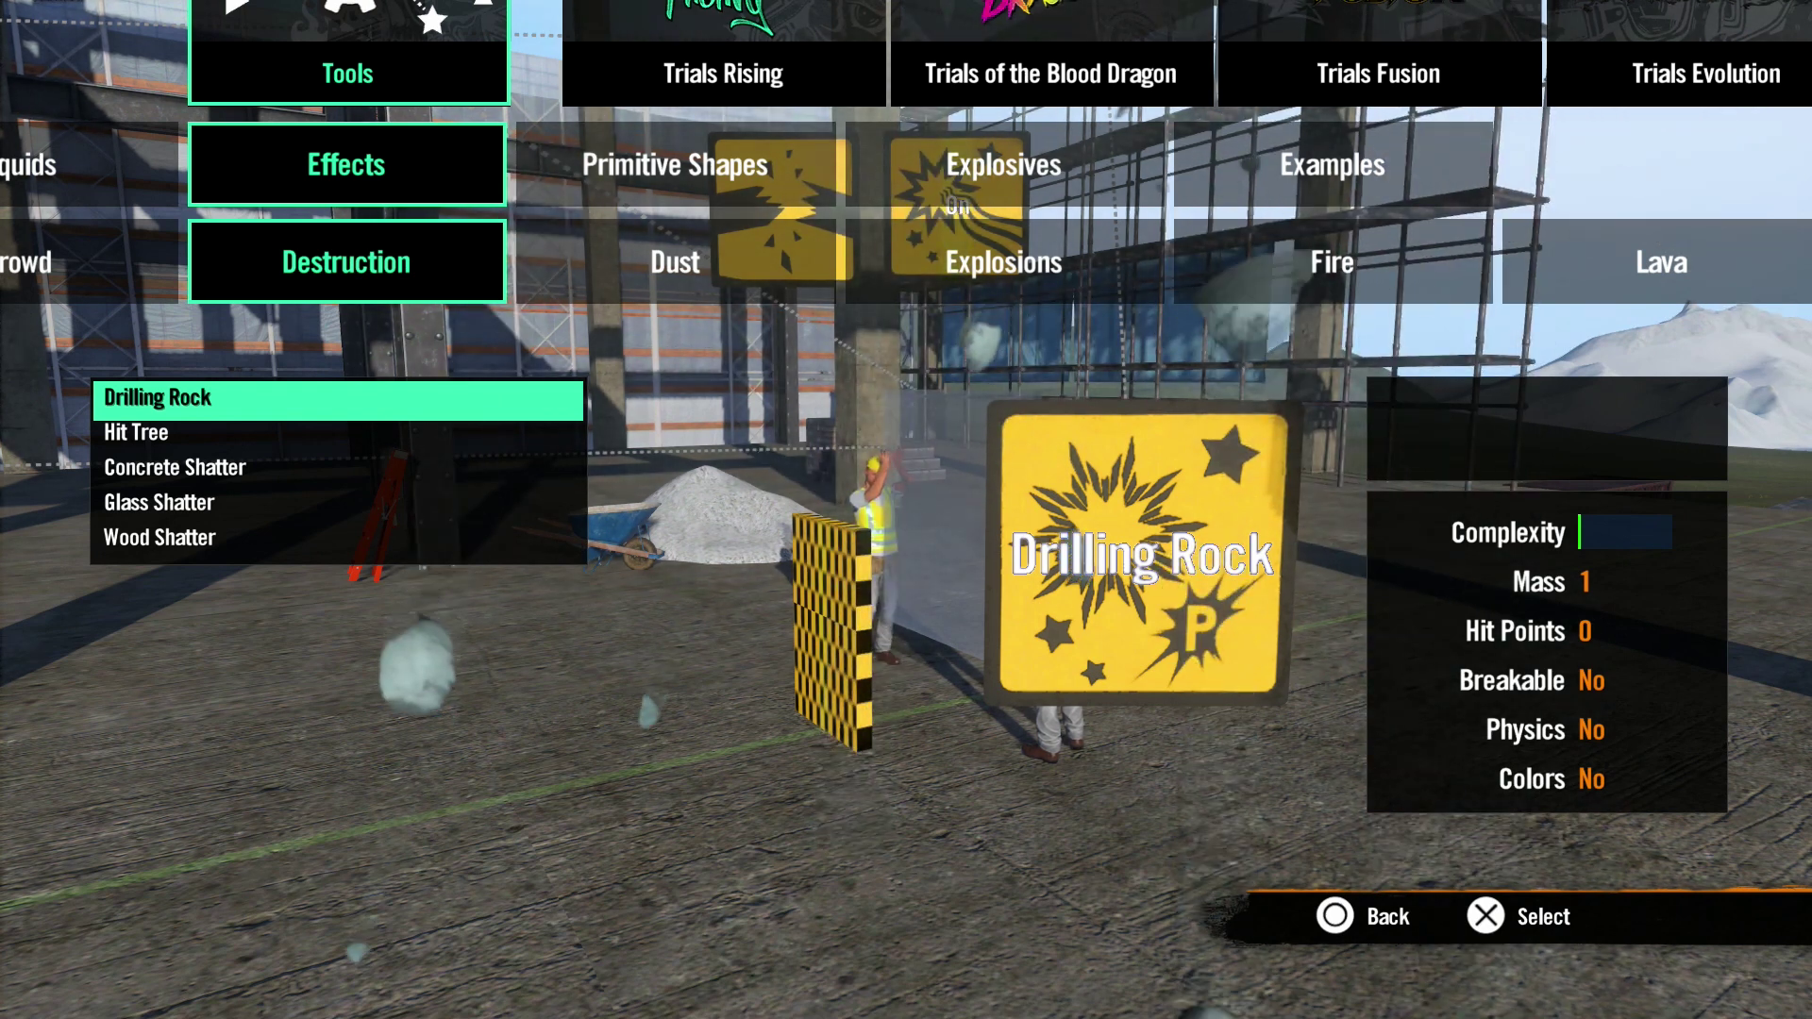
pyautogui.press('Down')
pyautogui.press('Down')
pyautogui.press('Down')
pyautogui.press('Return')
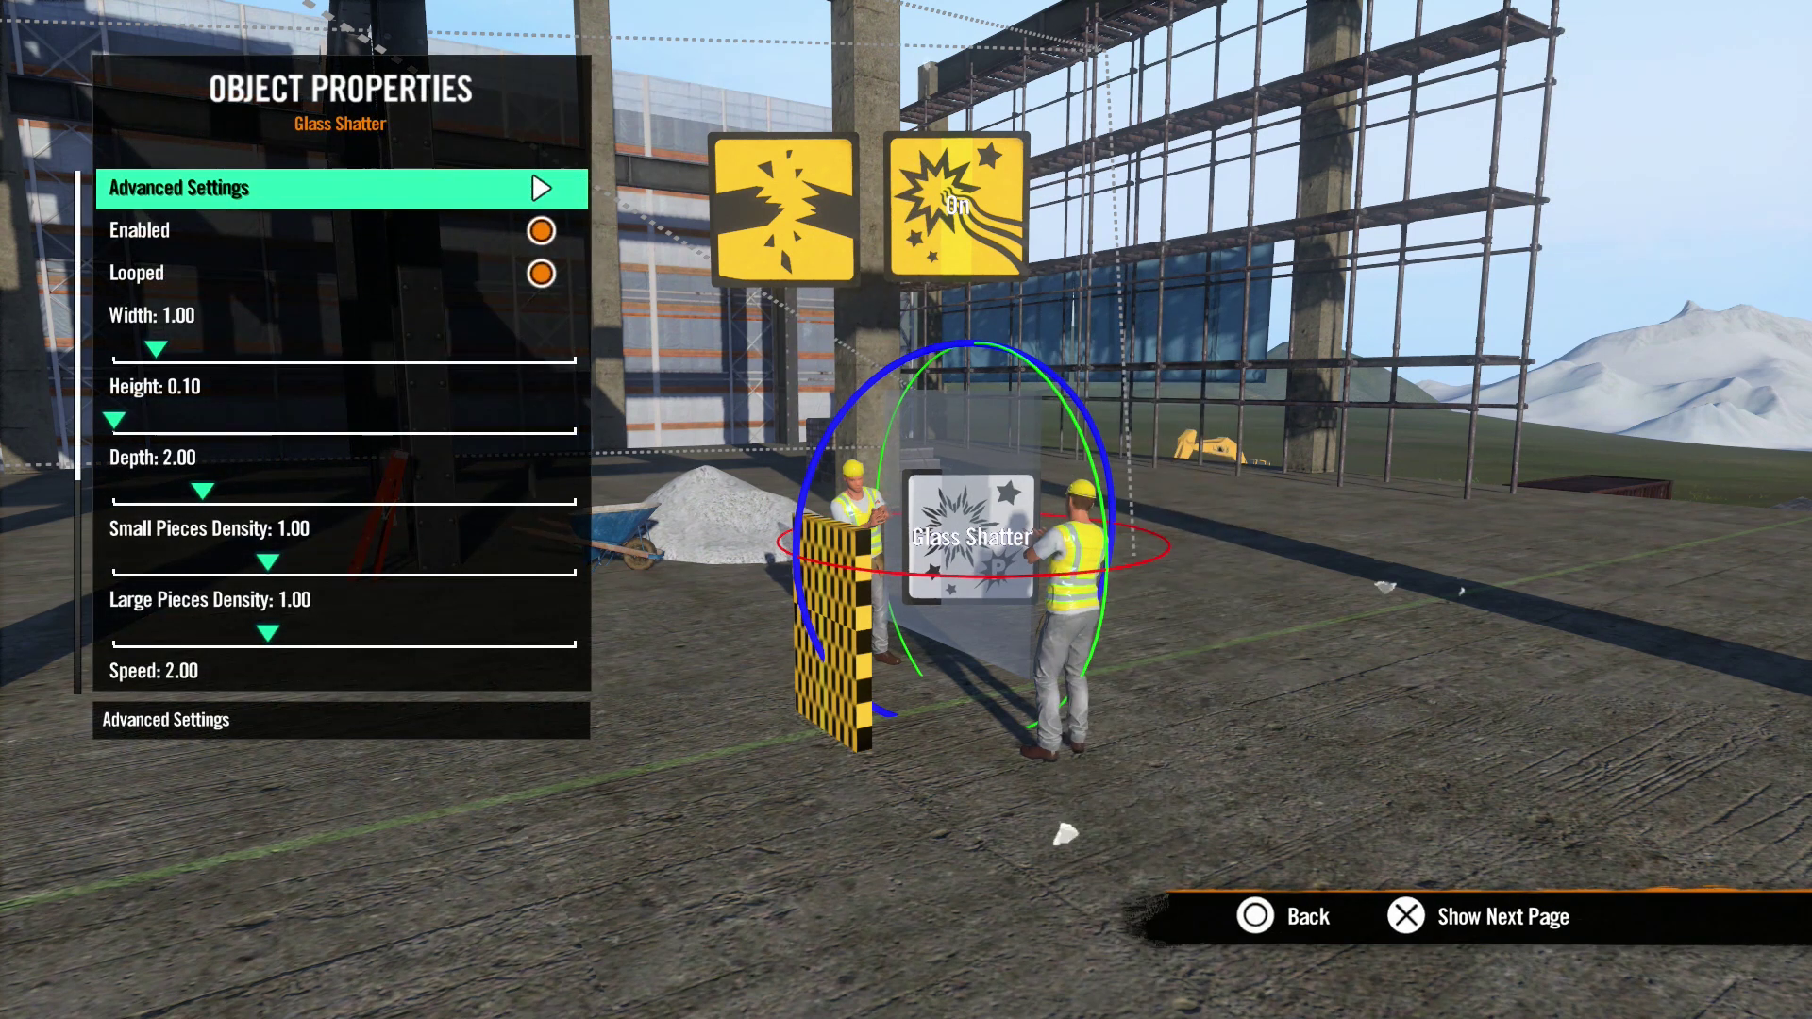
# Step: Try different Width, Height and Depth values for the Glass Shatter effect and restore the original dimensions
pyautogui.press('Down')
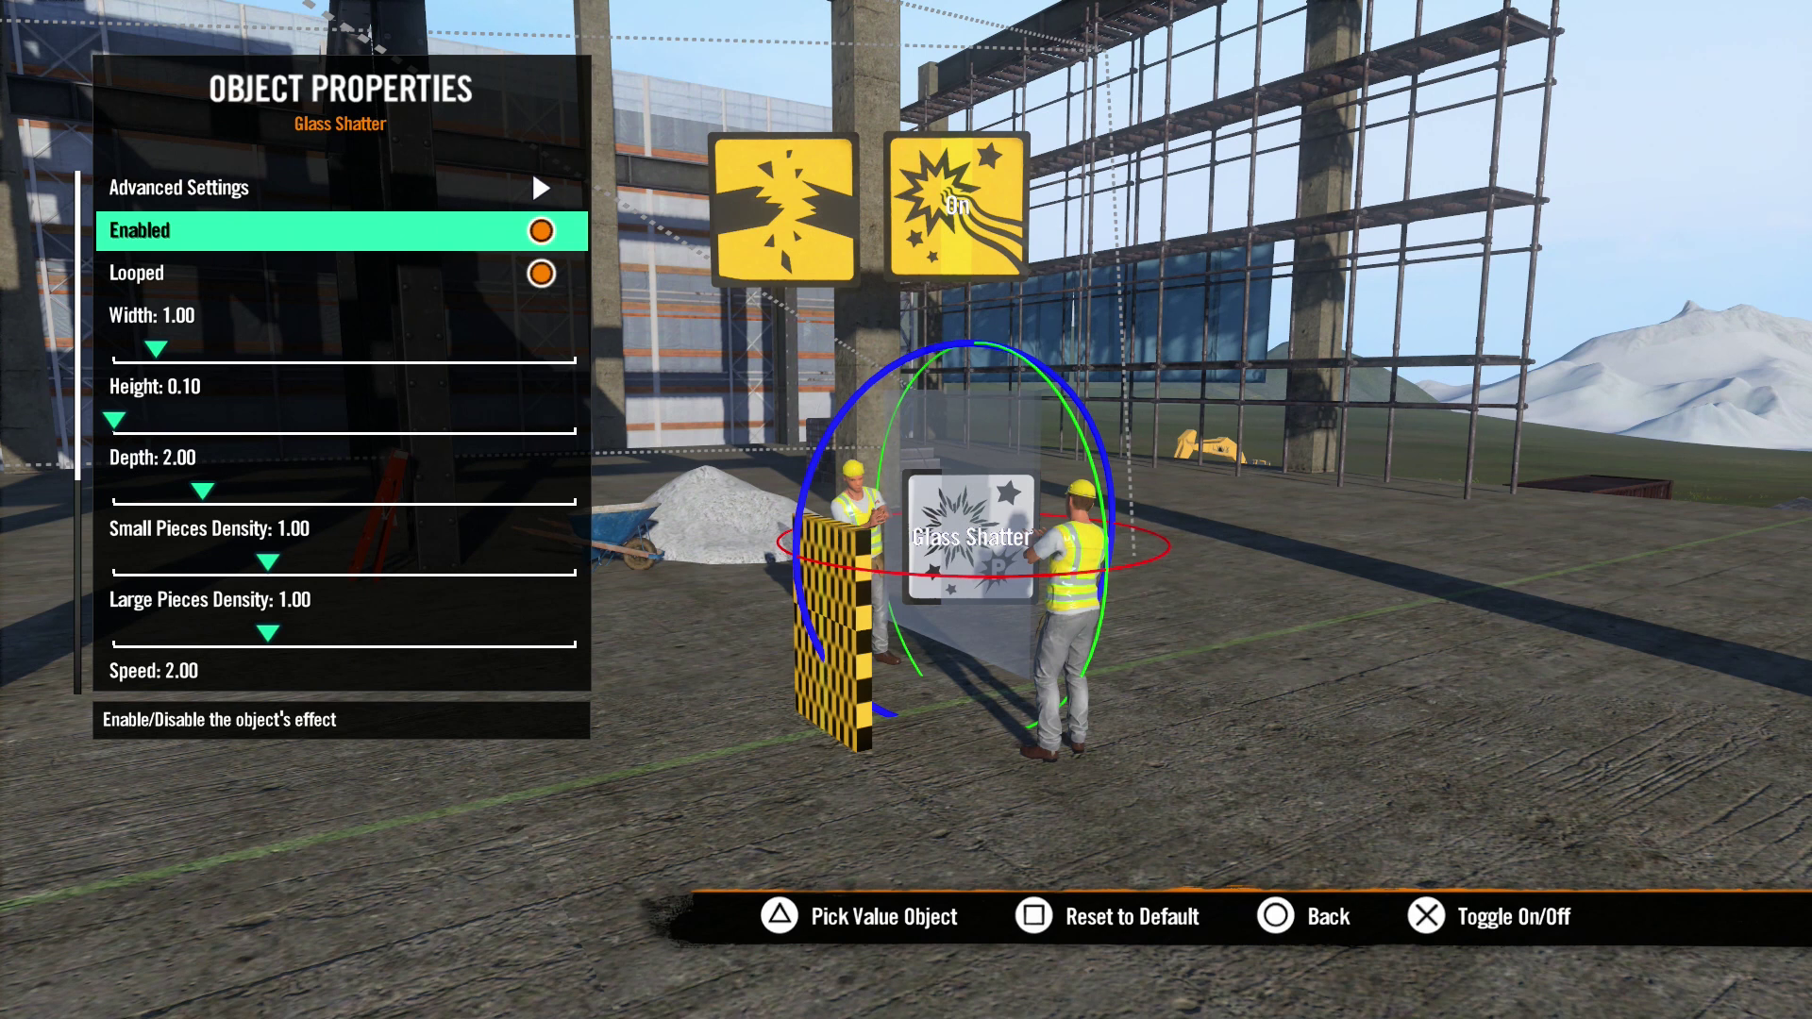
pyautogui.press('Down')
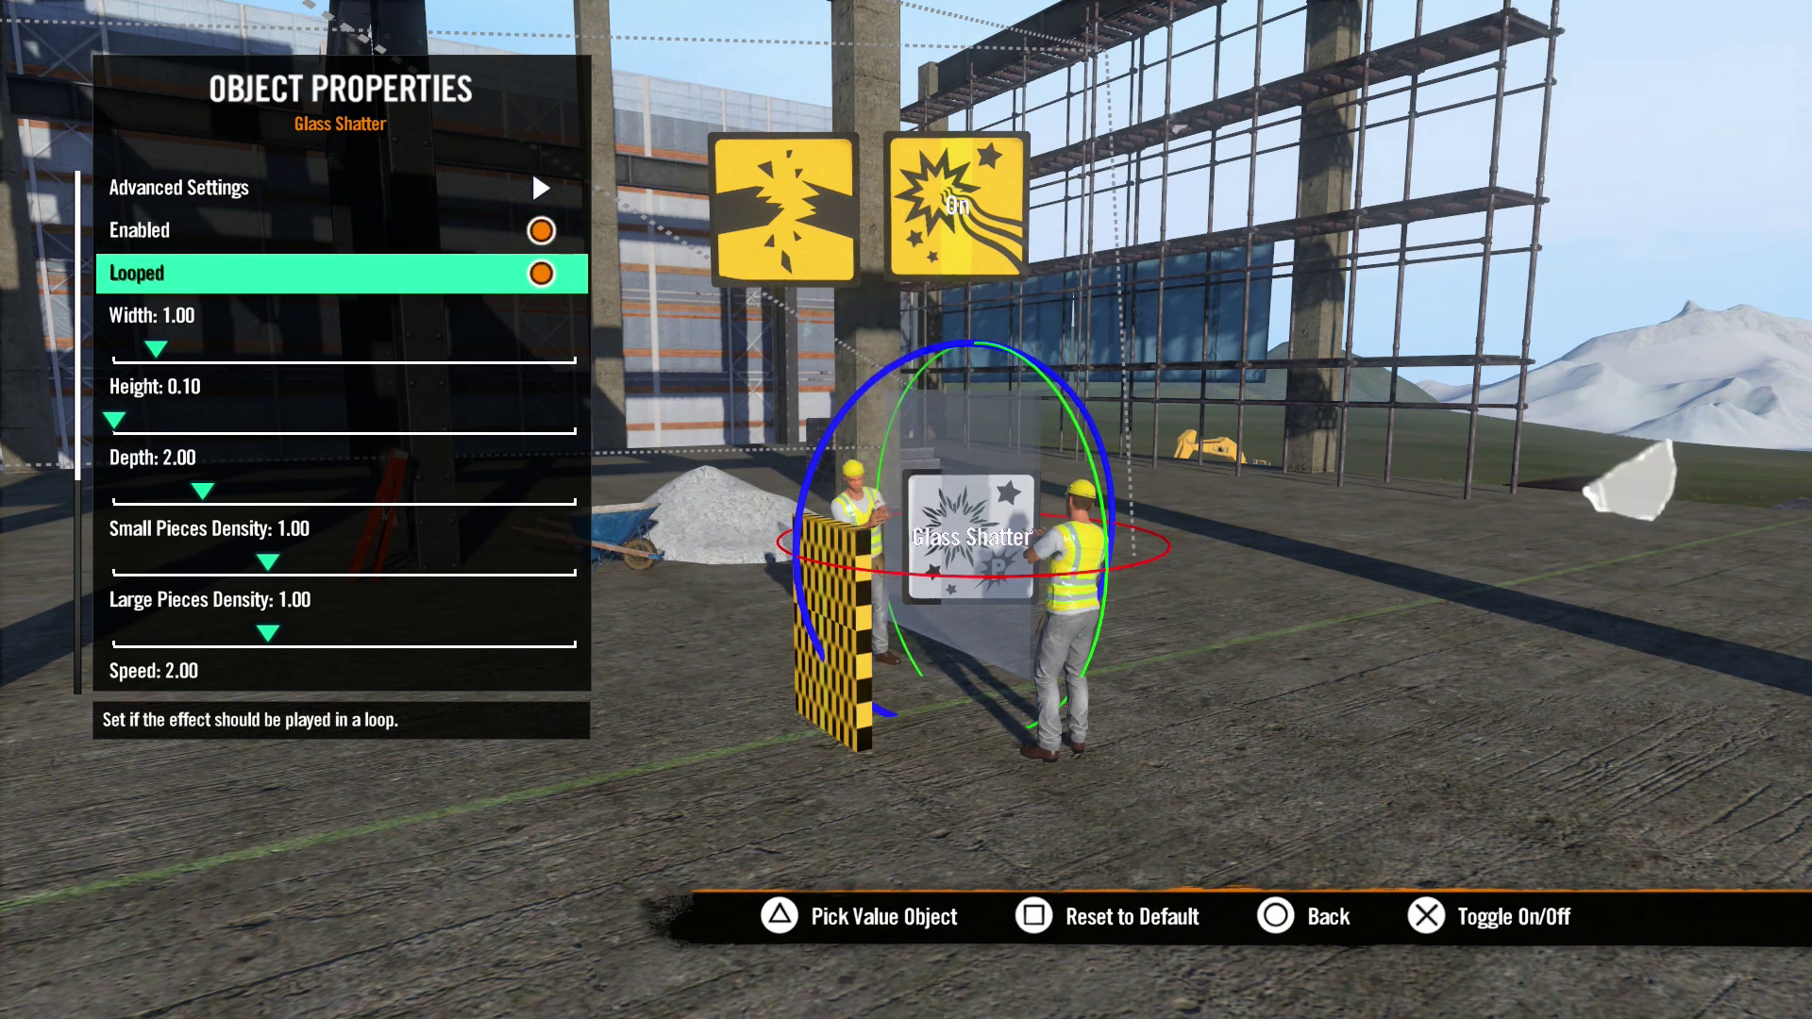
pyautogui.press('Down')
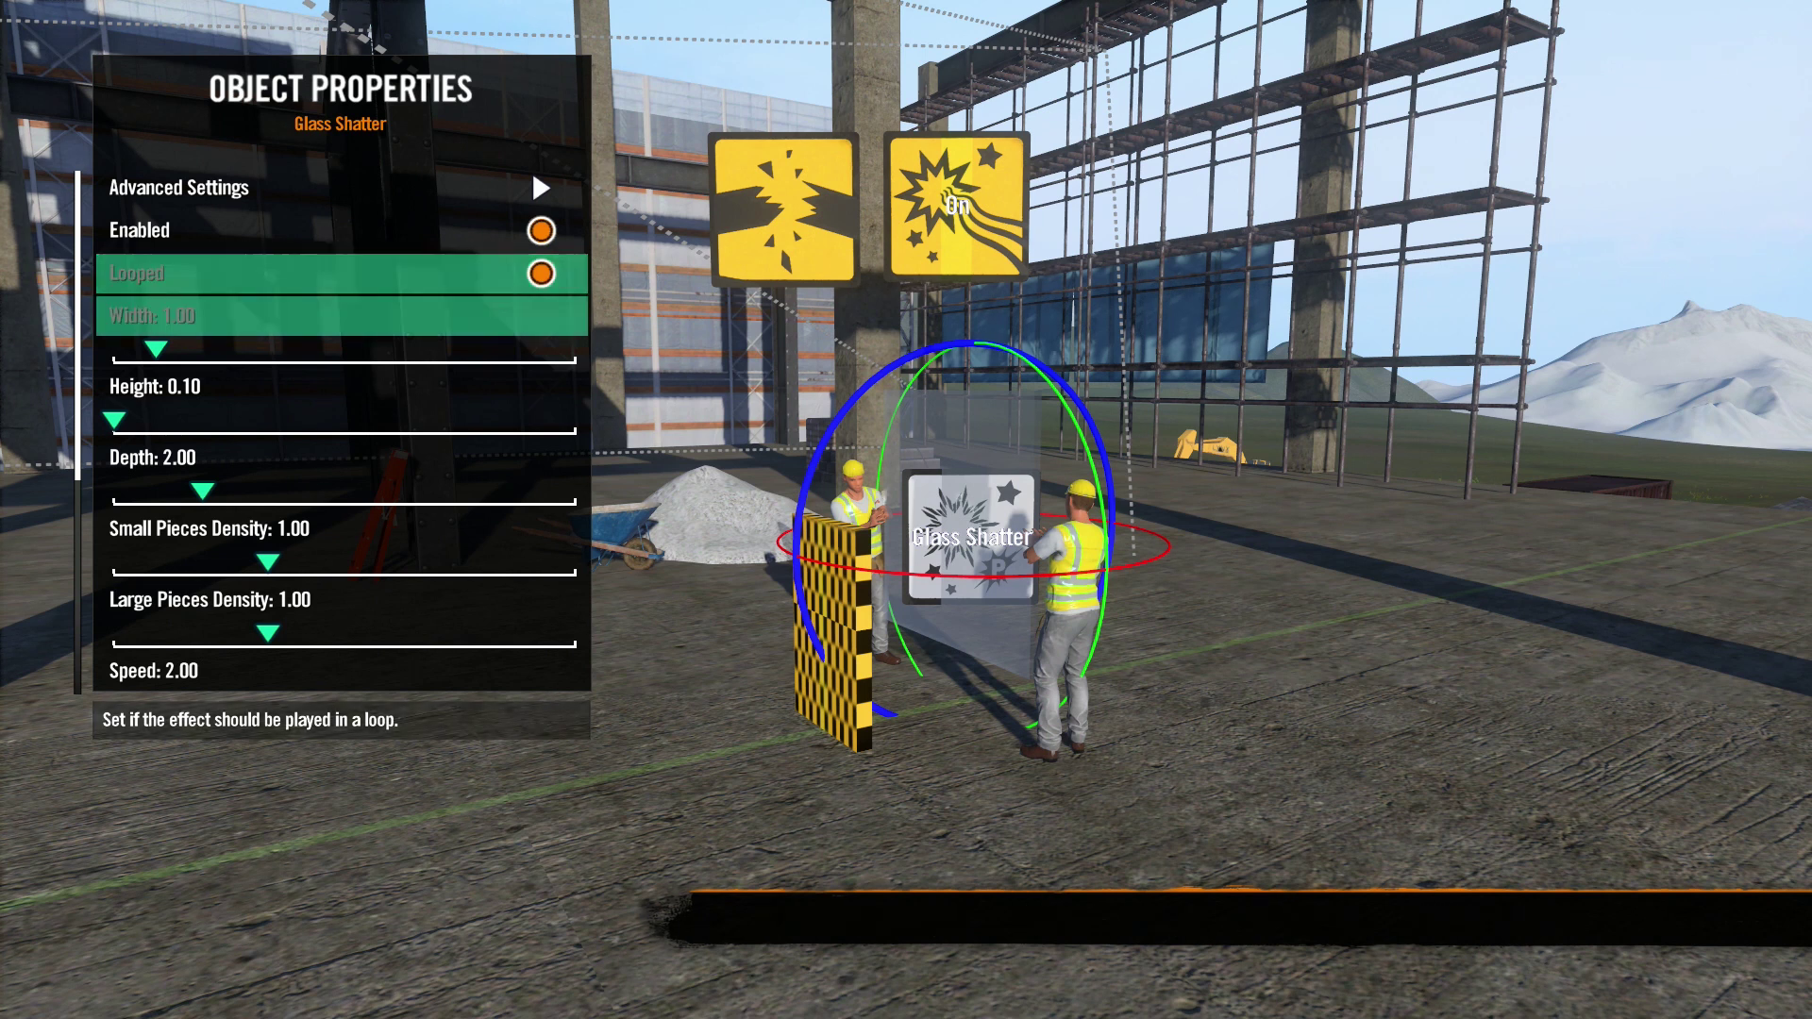
pyautogui.press('Right')
pyautogui.press('Right')
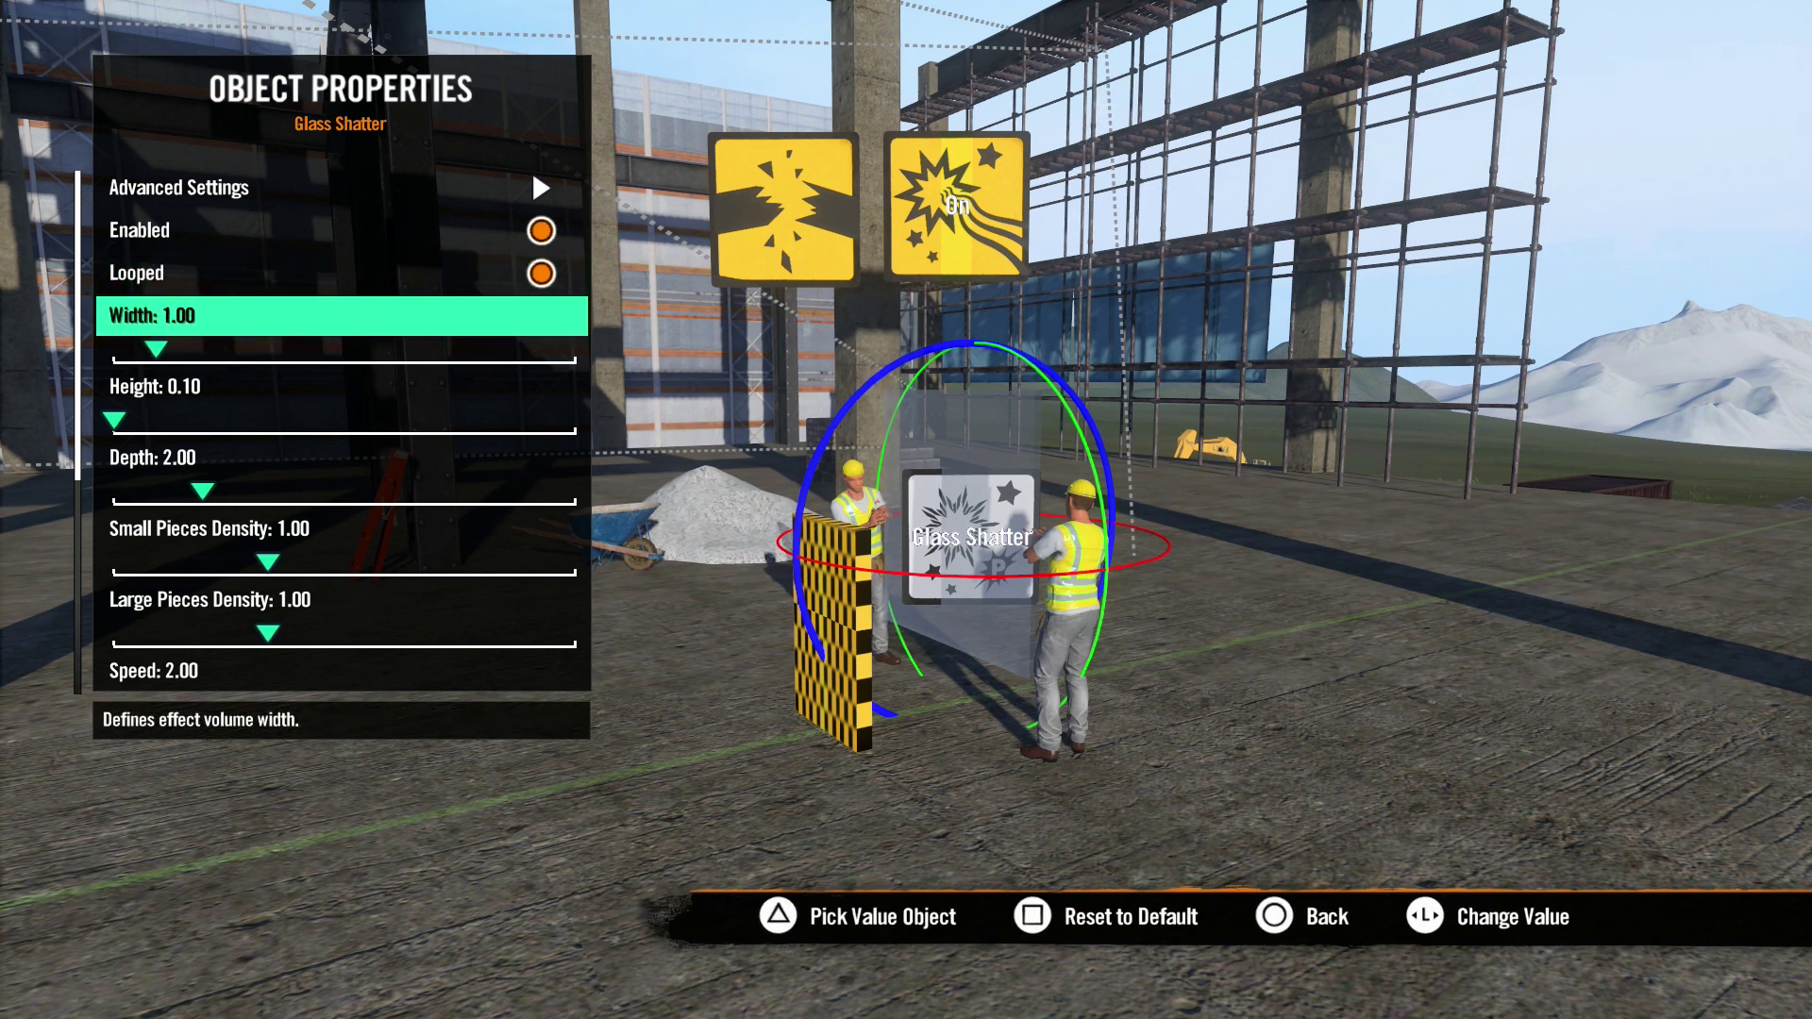
pyautogui.press('Down')
pyautogui.press('Right')
pyautogui.press('Left')
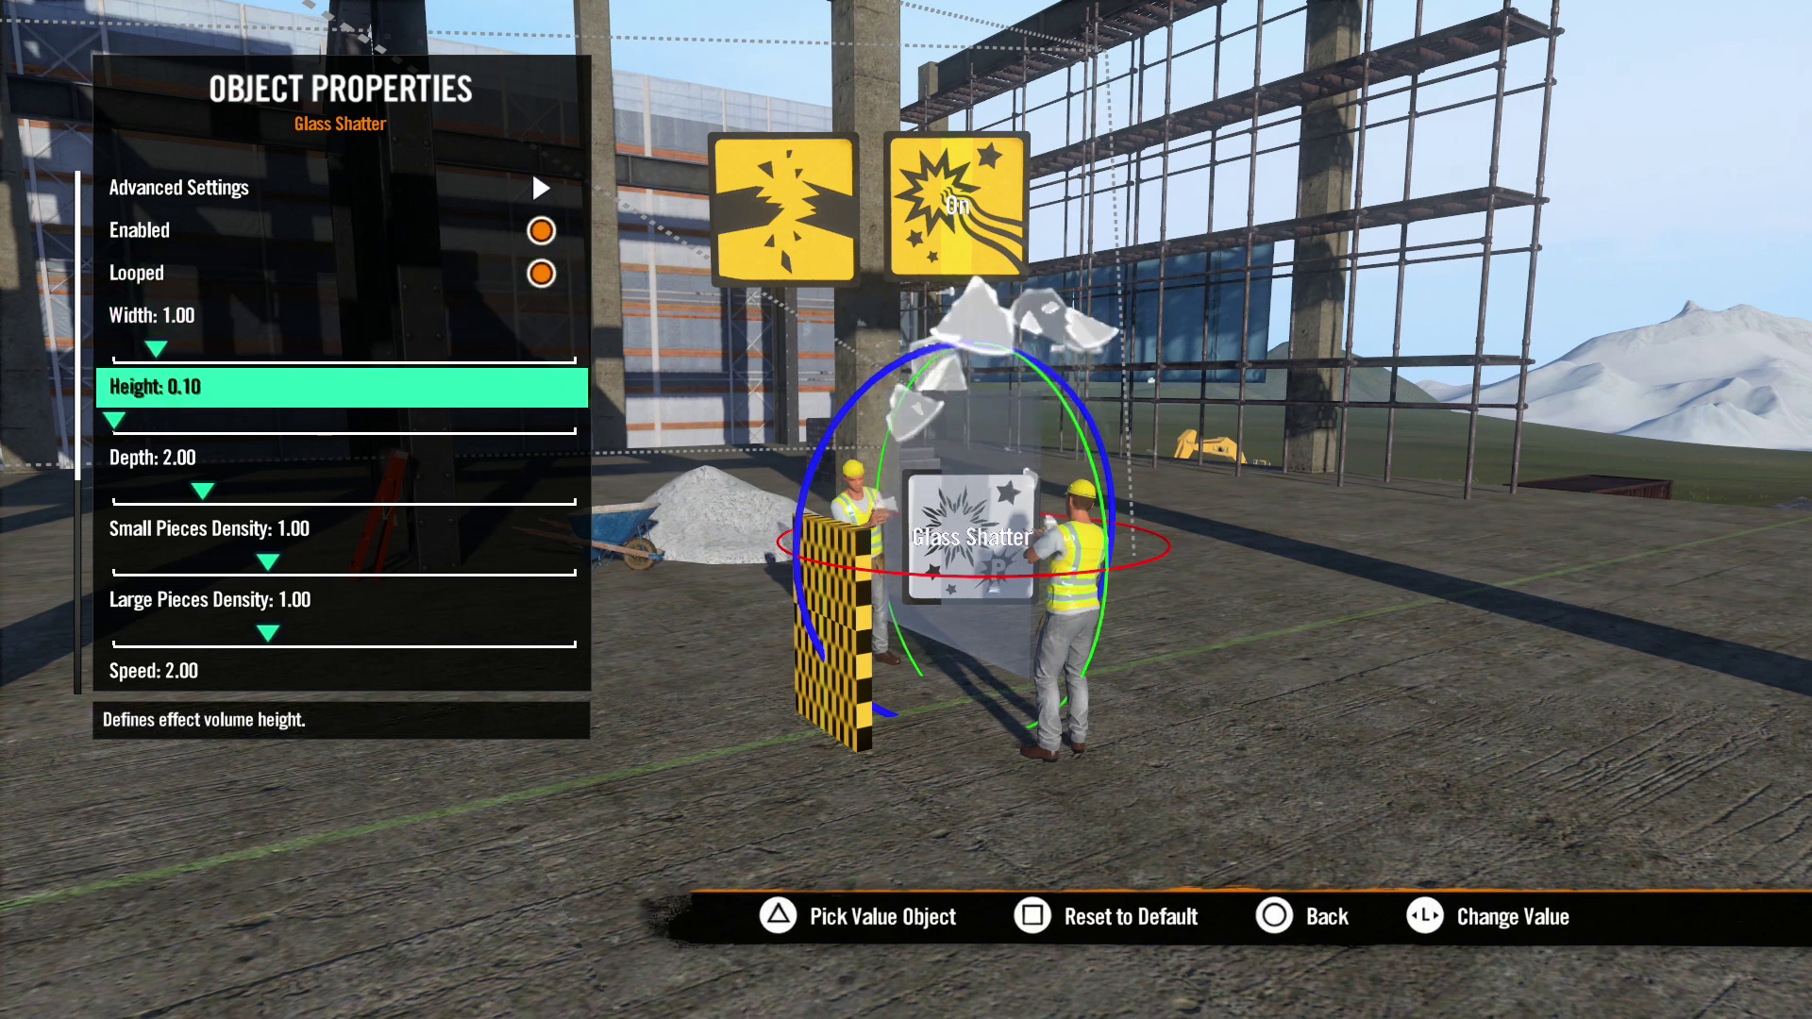
pyautogui.press('Down')
pyautogui.press('Right')
pyautogui.press('Right')
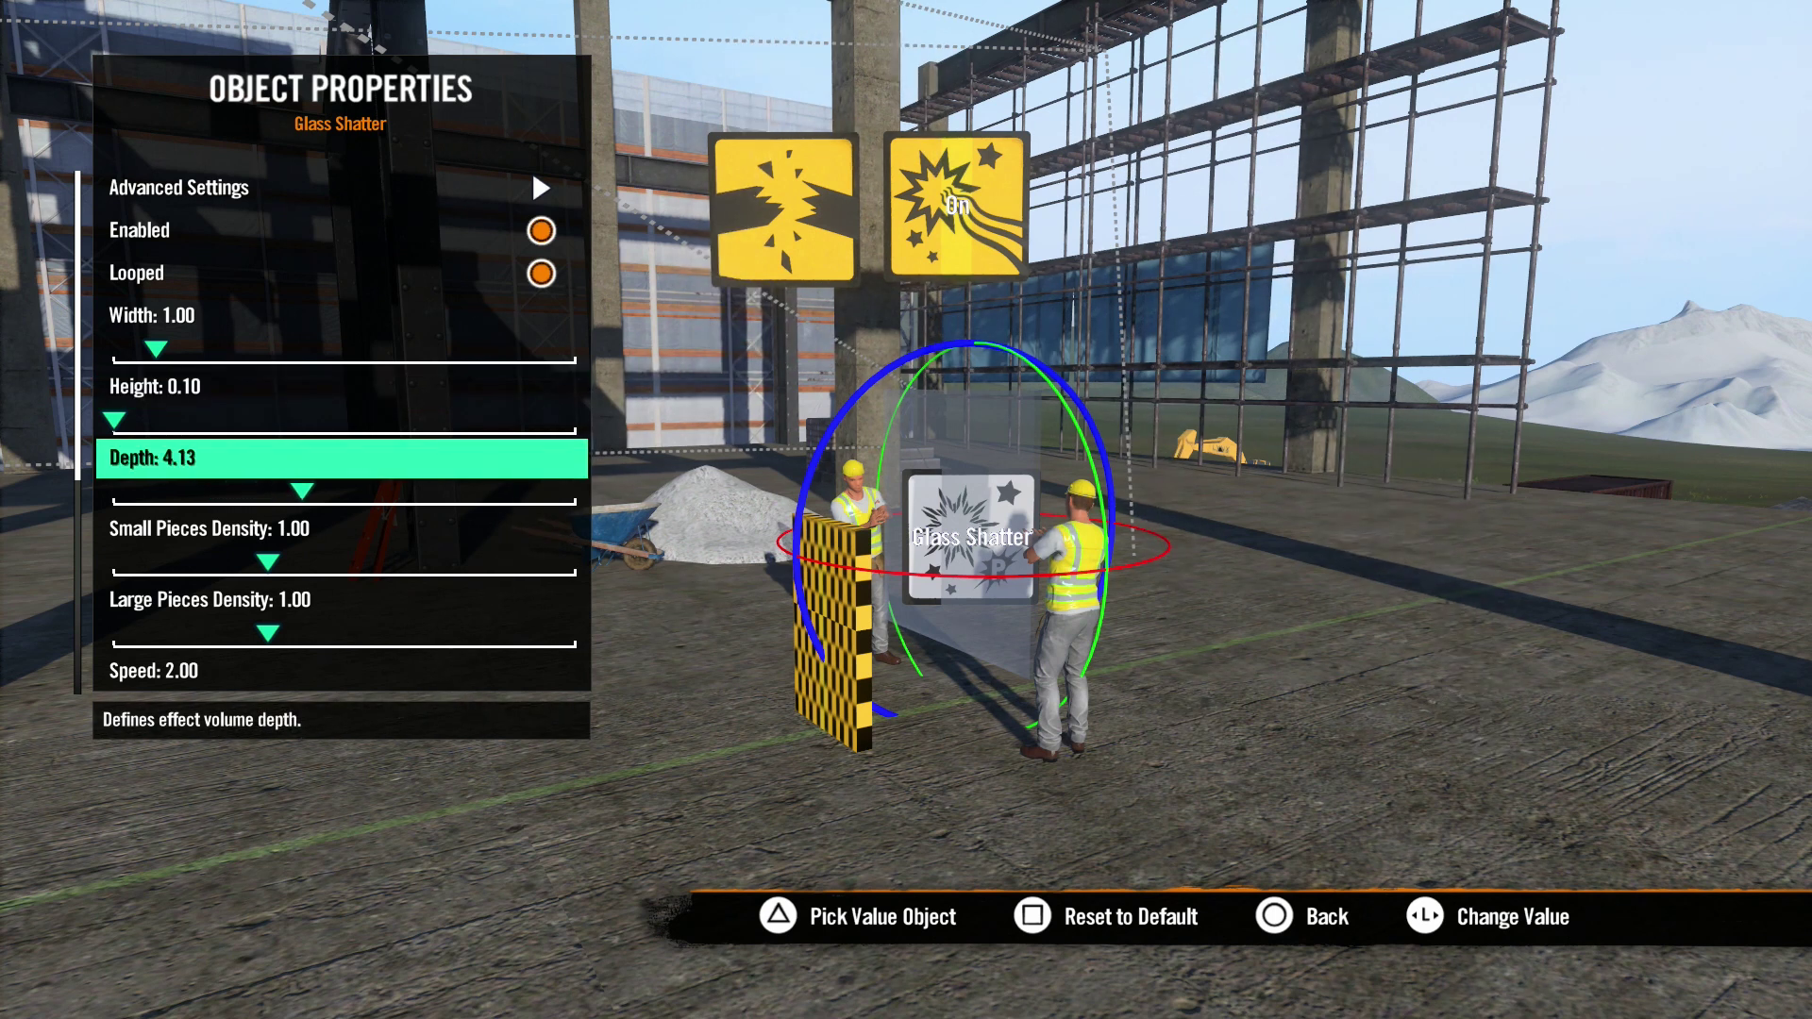
pyautogui.press('Left')
# Step: Set the Small Pieces Density of the Glass Shatter effect to 3.00
pyautogui.press('Down')
pyautogui.press('Right')
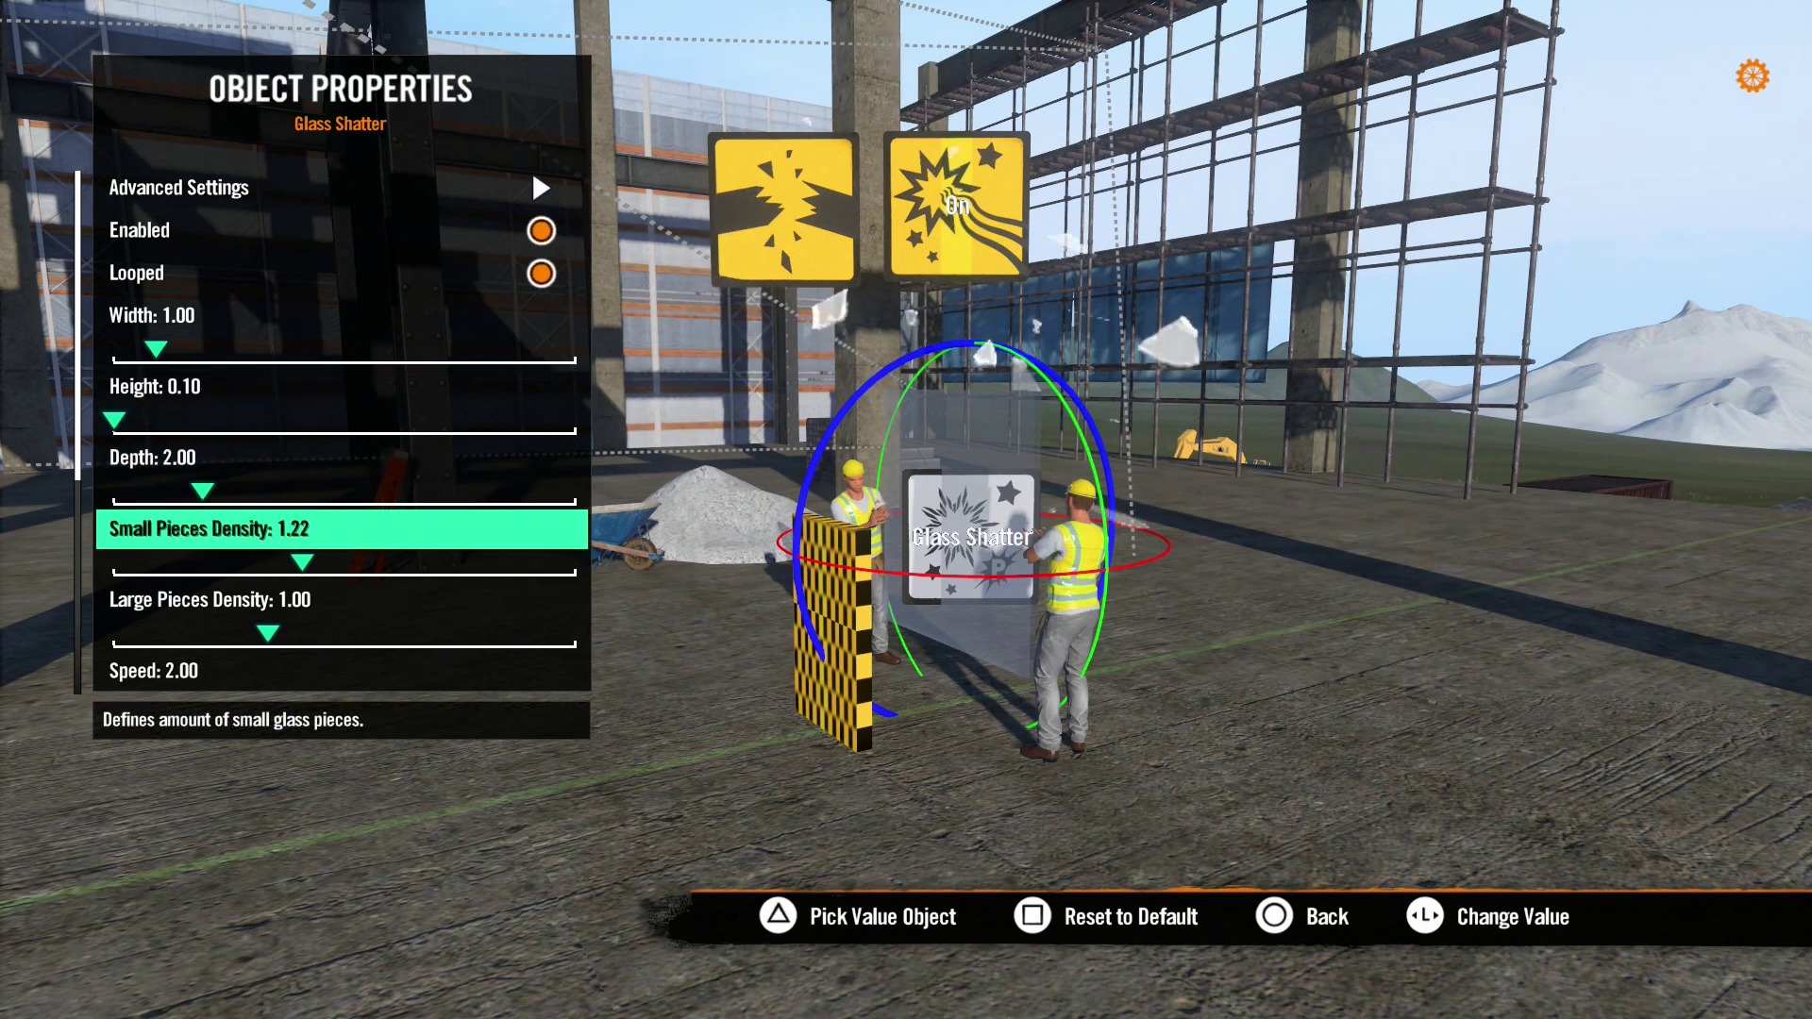
pyautogui.press('Right')
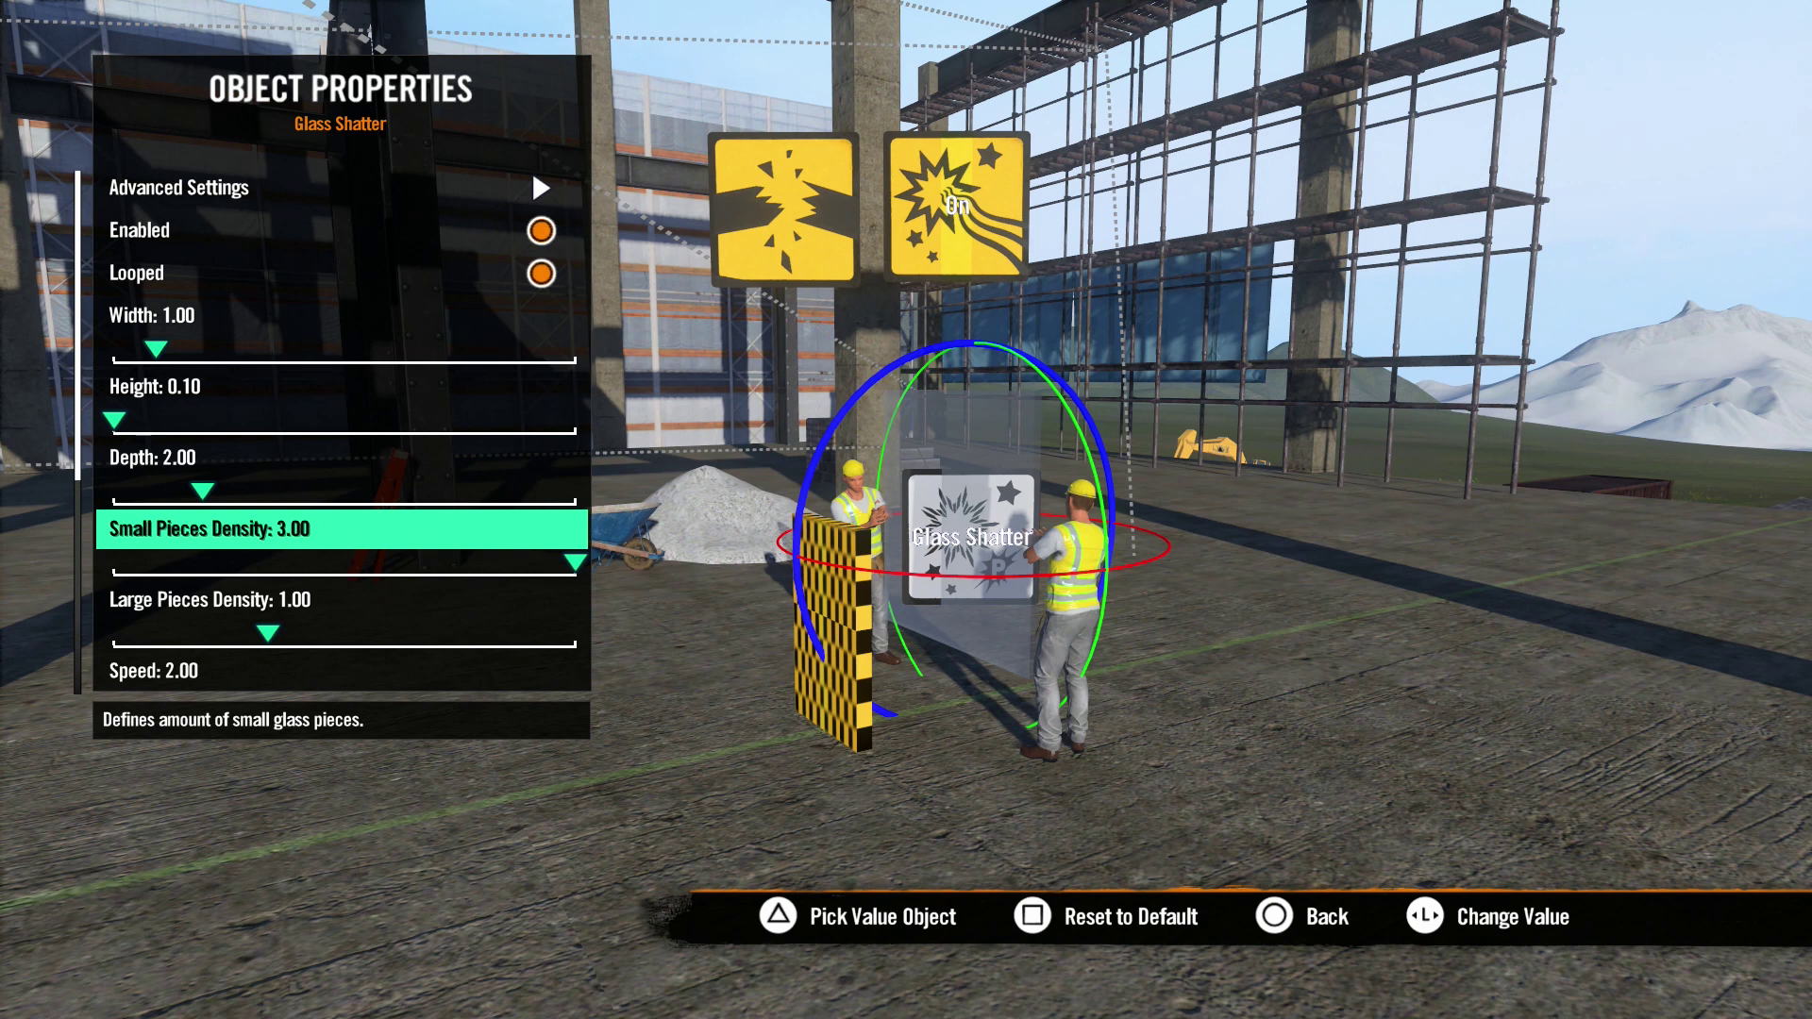
# Step: Try a different Large Pieces Density and a Speed of 5.00 for the effect, and reset both to default
pyautogui.press('Down')
pyautogui.press('Right')
pyautogui.press('Right')
pyautogui.press('x')
pyautogui.press('Down')
pyautogui.press('Right')
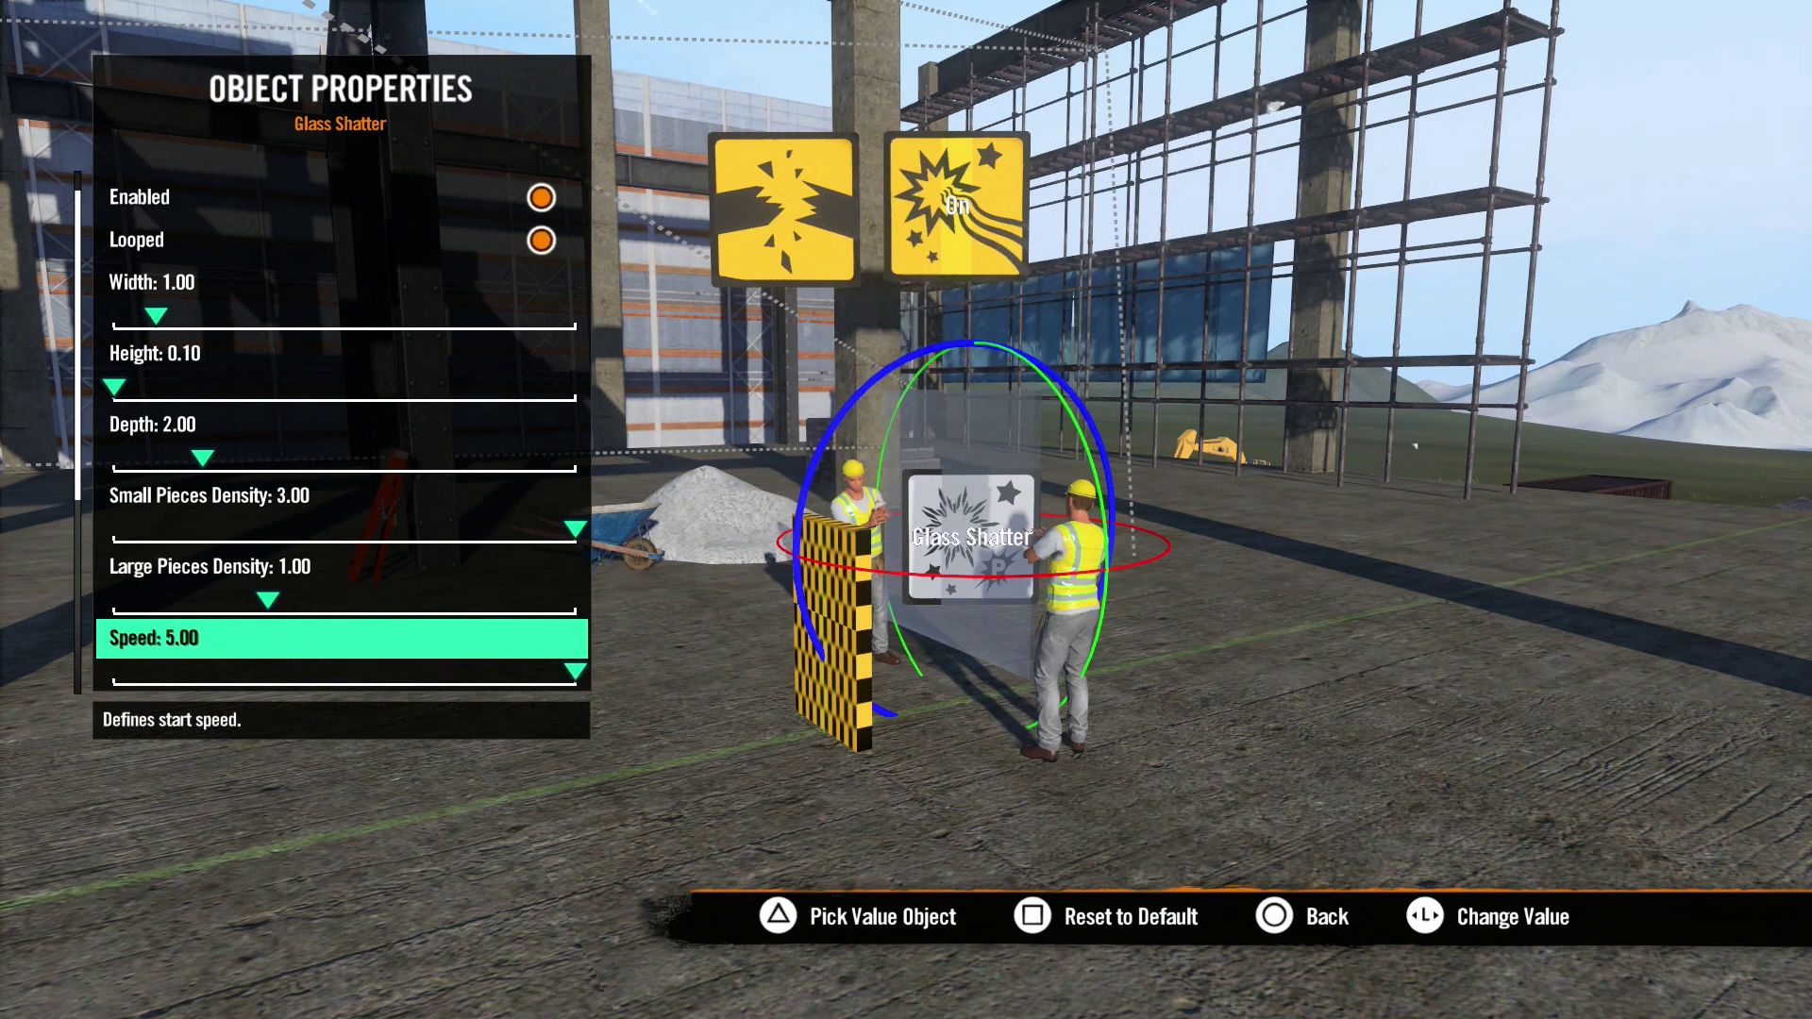
pyautogui.press('r')
# Step: Try a different Emission Roundness, reset it to default, and set the Sound Volume to 1.00
pyautogui.press('Down')
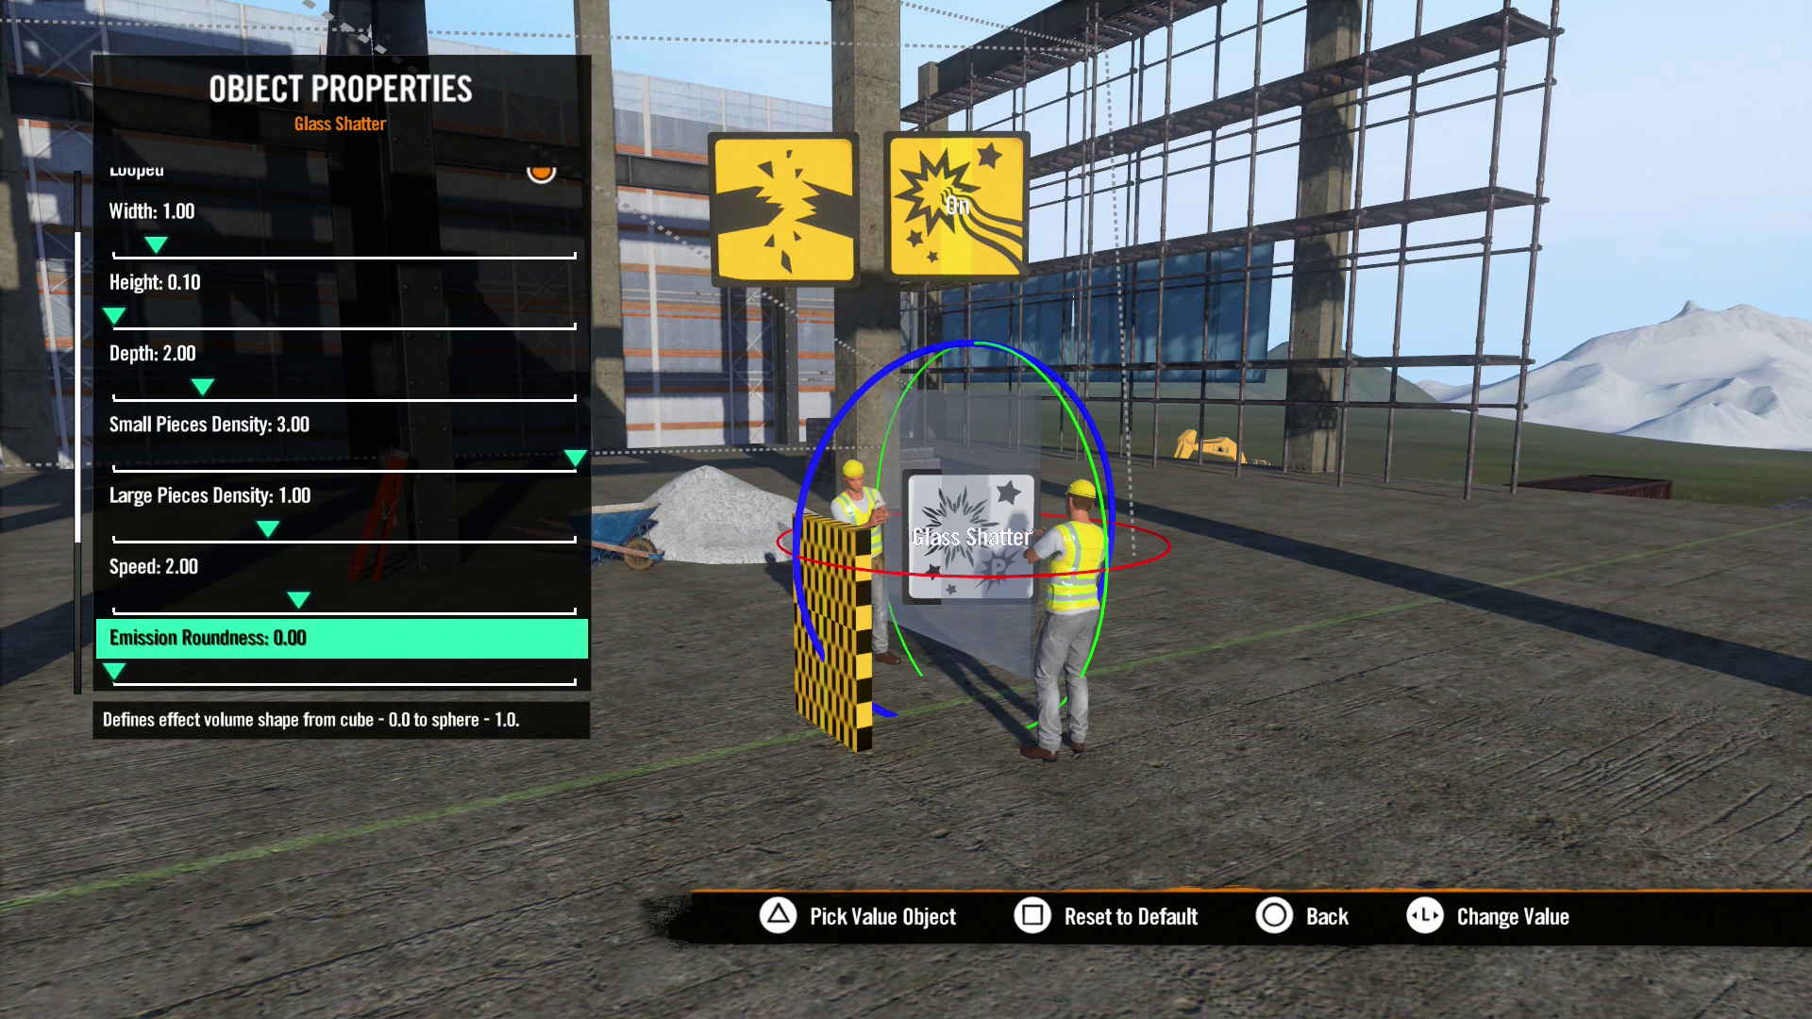
pyautogui.press('Right')
pyautogui.press('r')
pyautogui.press('Down')
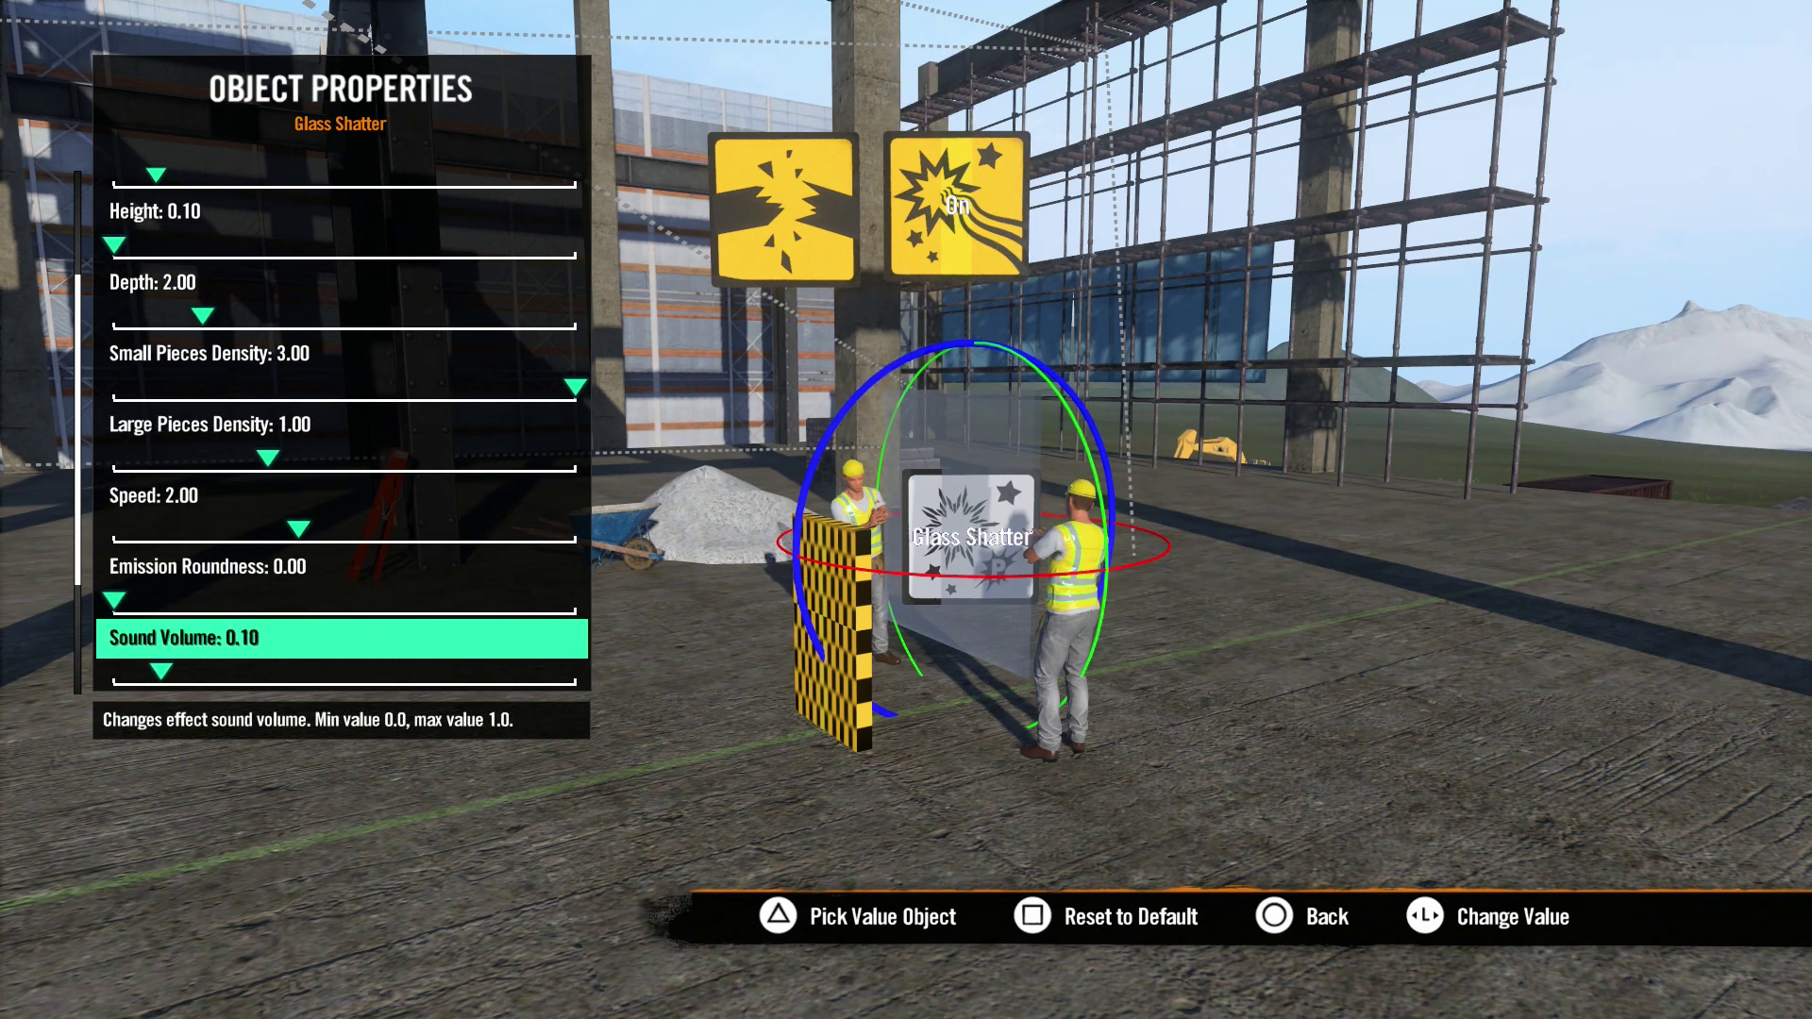
pyautogui.press('Right')
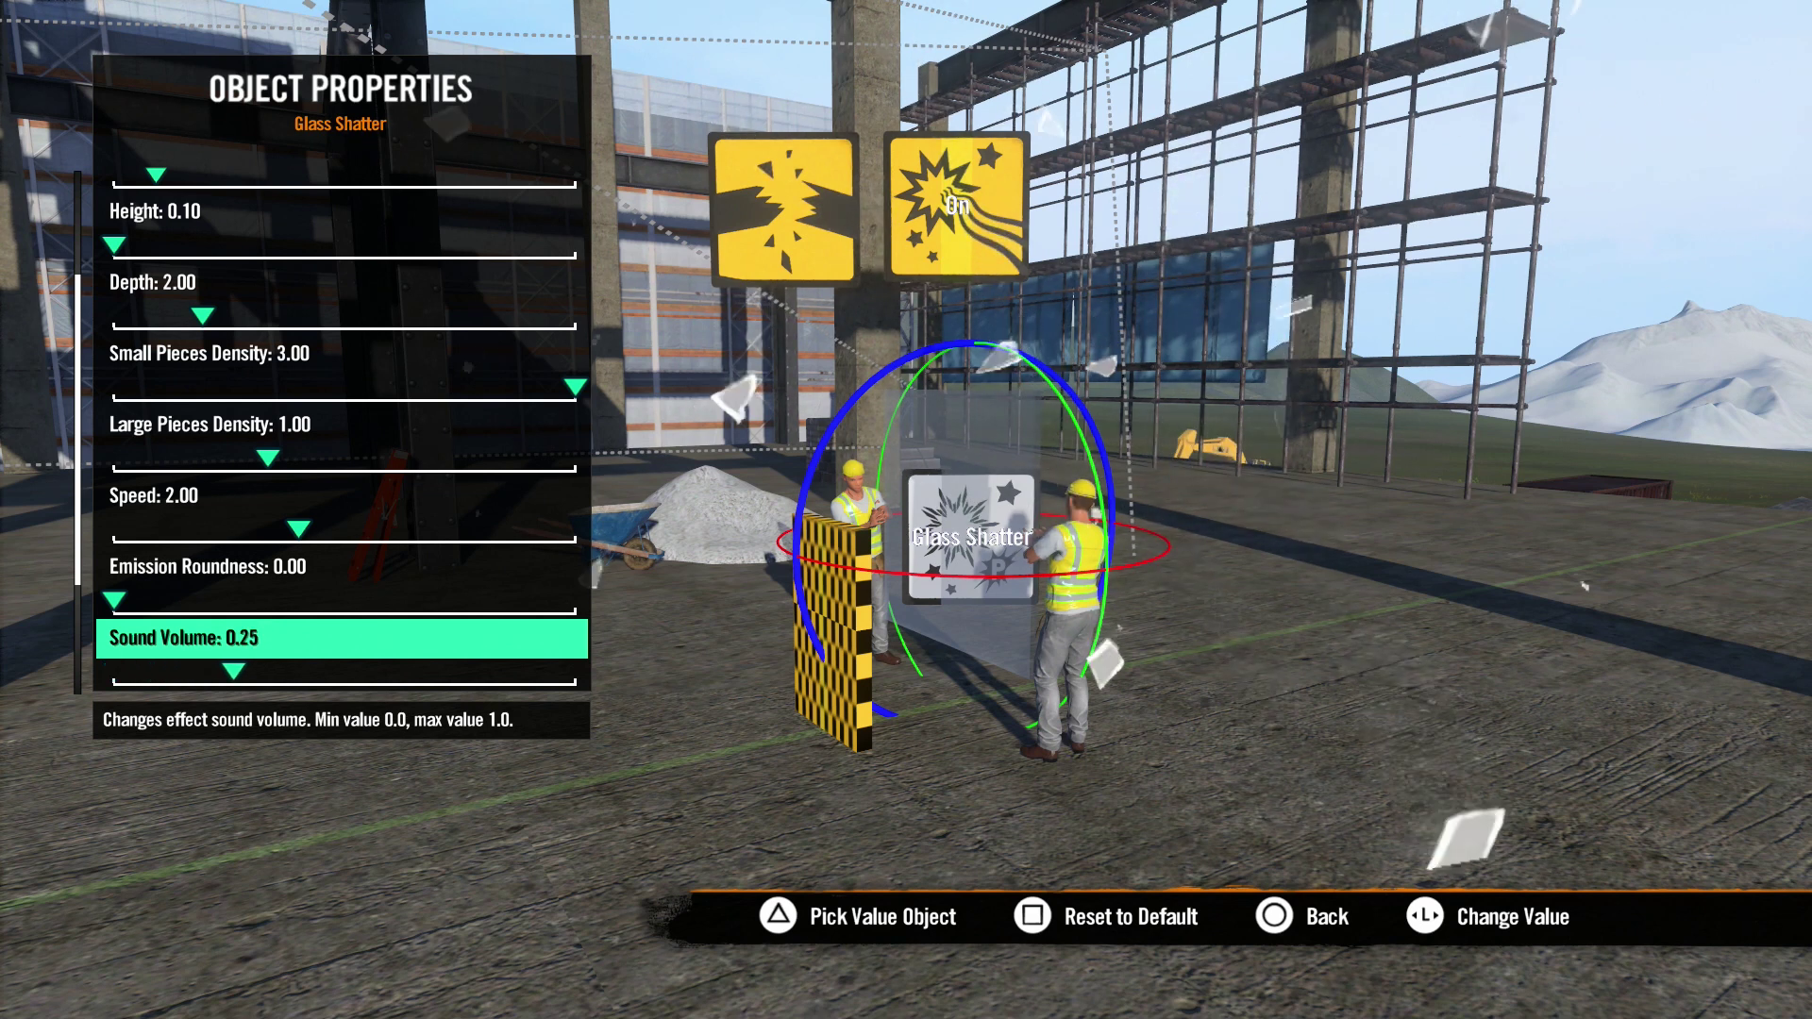
# Step: Try a bright green (R 0, G 255, B 60) as the colour of the small glass pieces
pyautogui.press('Down')
pyautogui.press('Return')
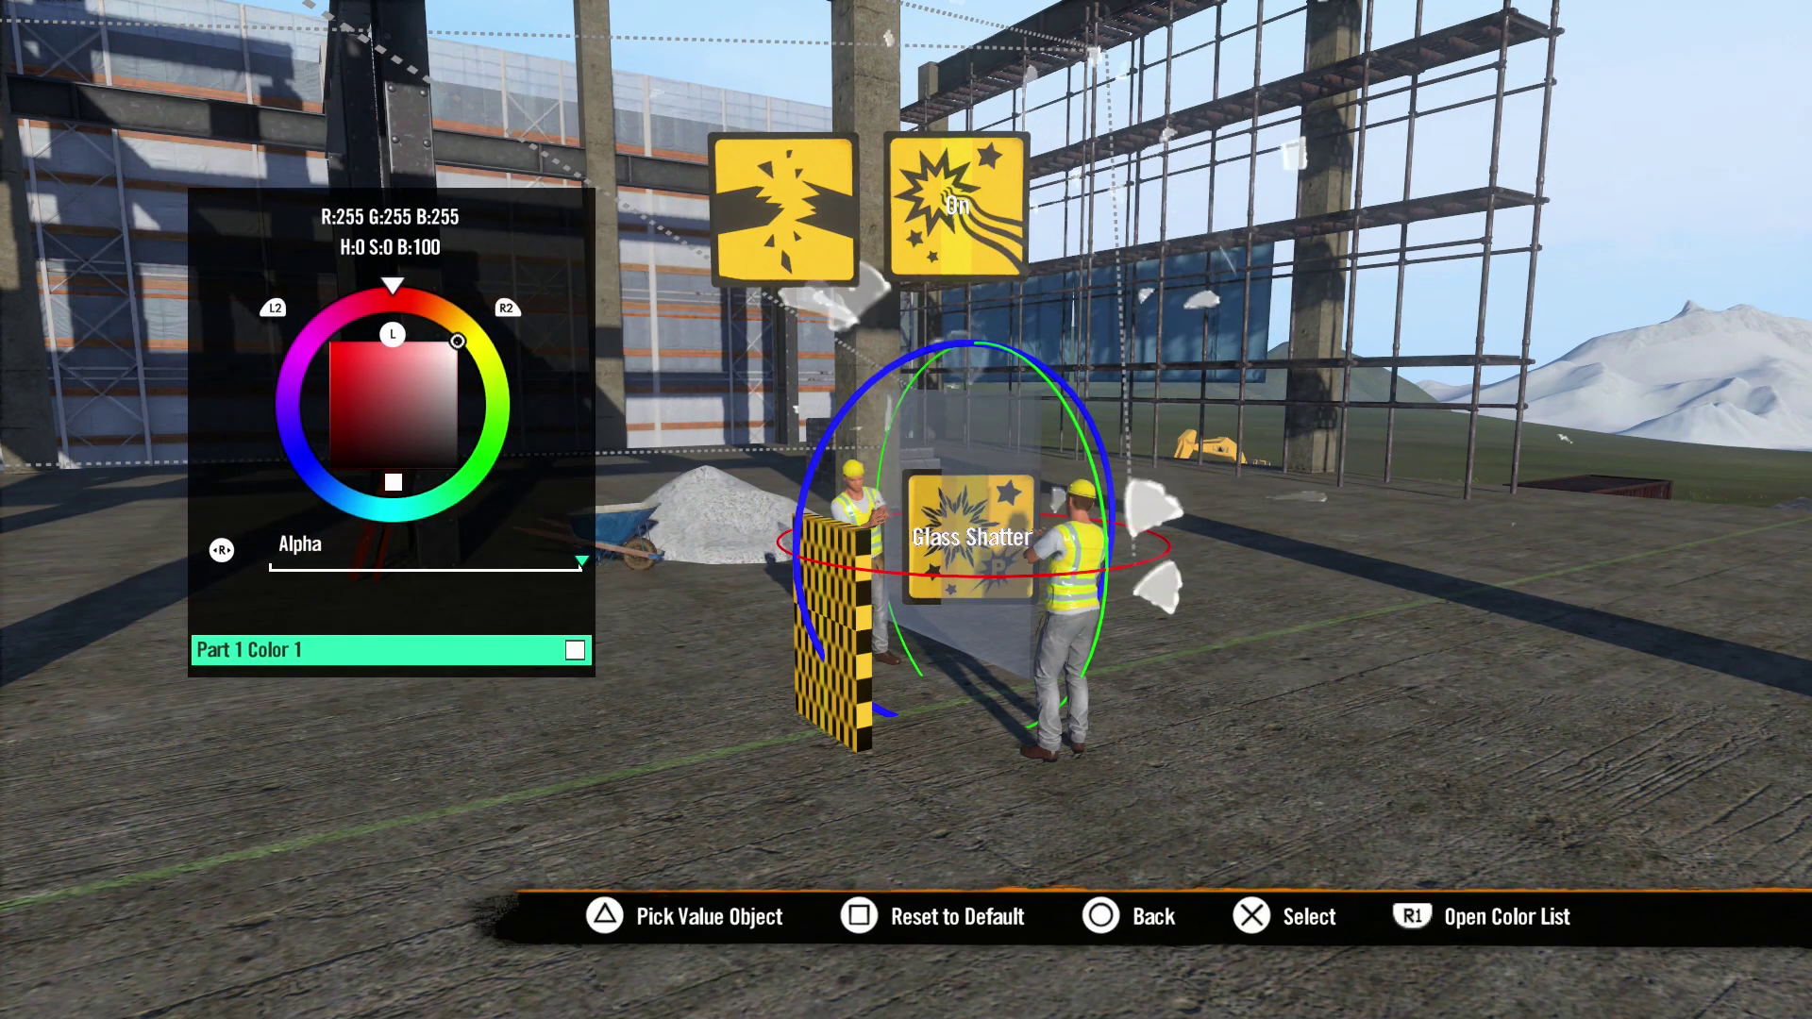
pyautogui.press('Left')
pyautogui.press('Right')
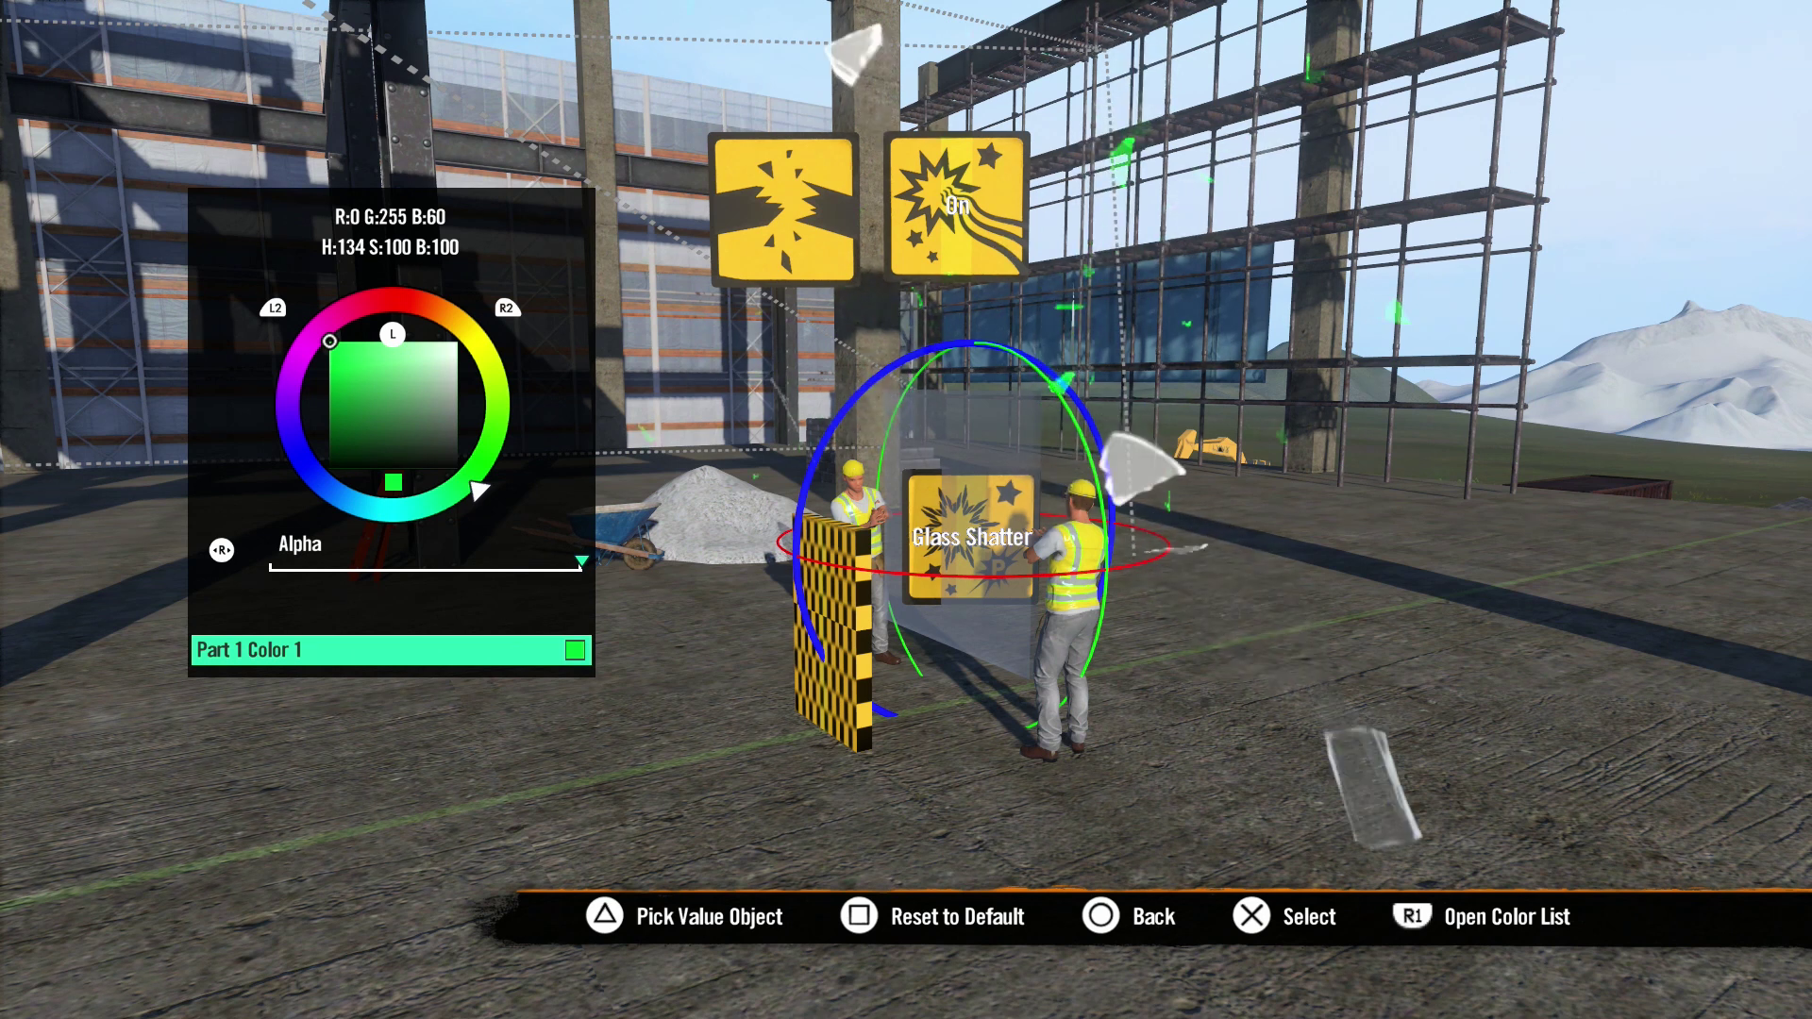
pyautogui.press('Escape')
# Step: Try pure red (R 255, G 0, B 0) as the colour of the large glass pieces
pyautogui.press('Down')
pyautogui.press('Return')
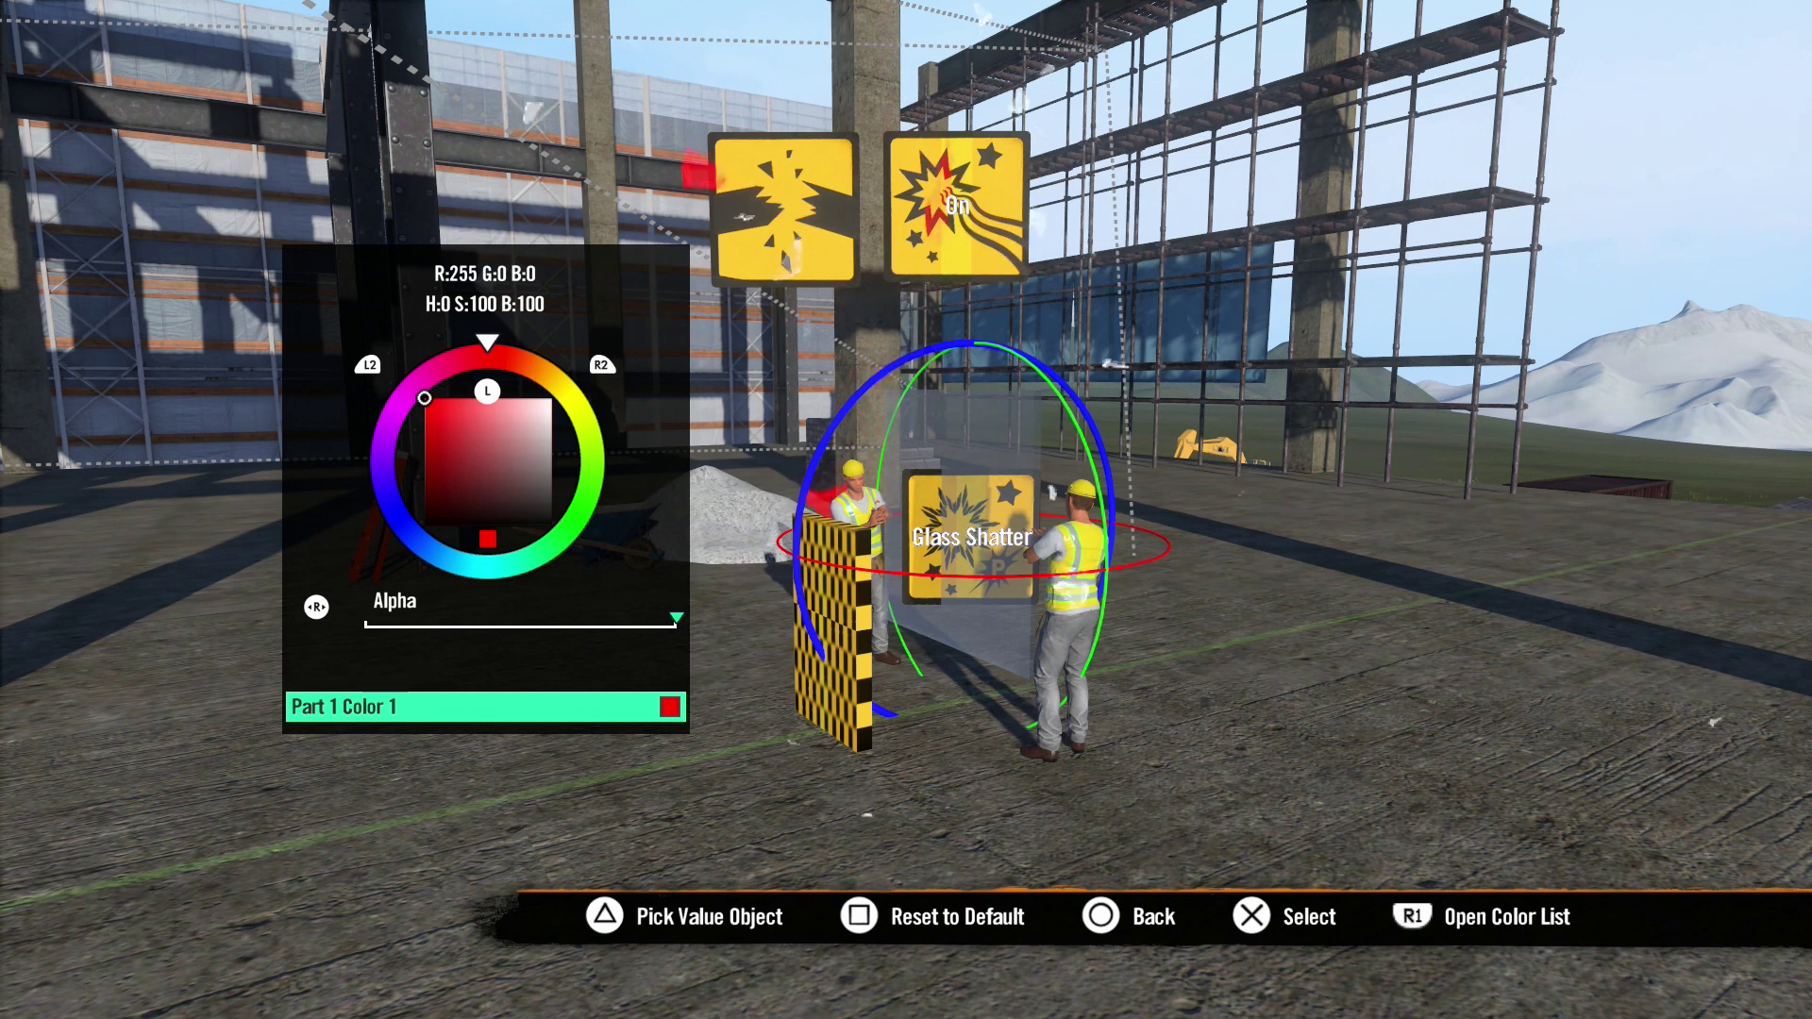
pyautogui.press('Return')
# Step: Turn off Enabled and Looped for the Glass Shatter effect and close its properties
pyautogui.press('Up')
pyautogui.press('Up')
pyautogui.press('Up')
pyautogui.press('Up')
pyautogui.press('Up')
pyautogui.press('Up')
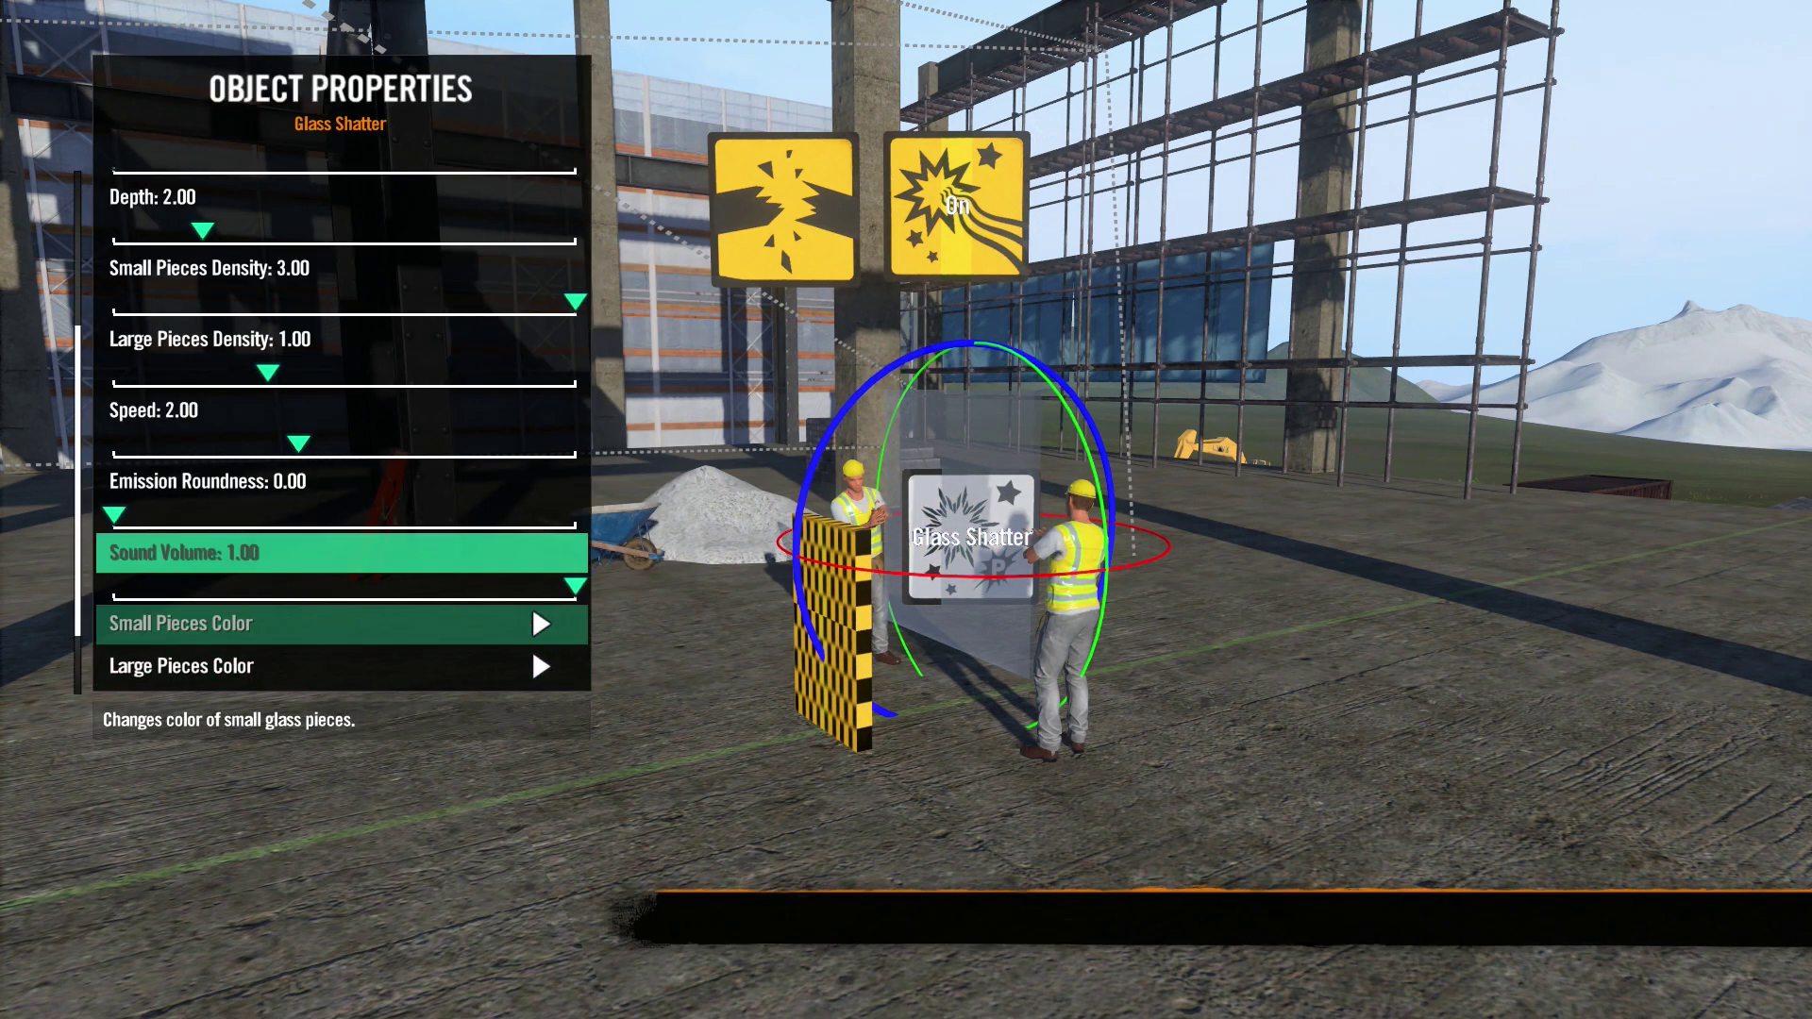
pyautogui.press('Up')
pyautogui.press('Up')
pyautogui.press('Up')
pyautogui.press('Up')
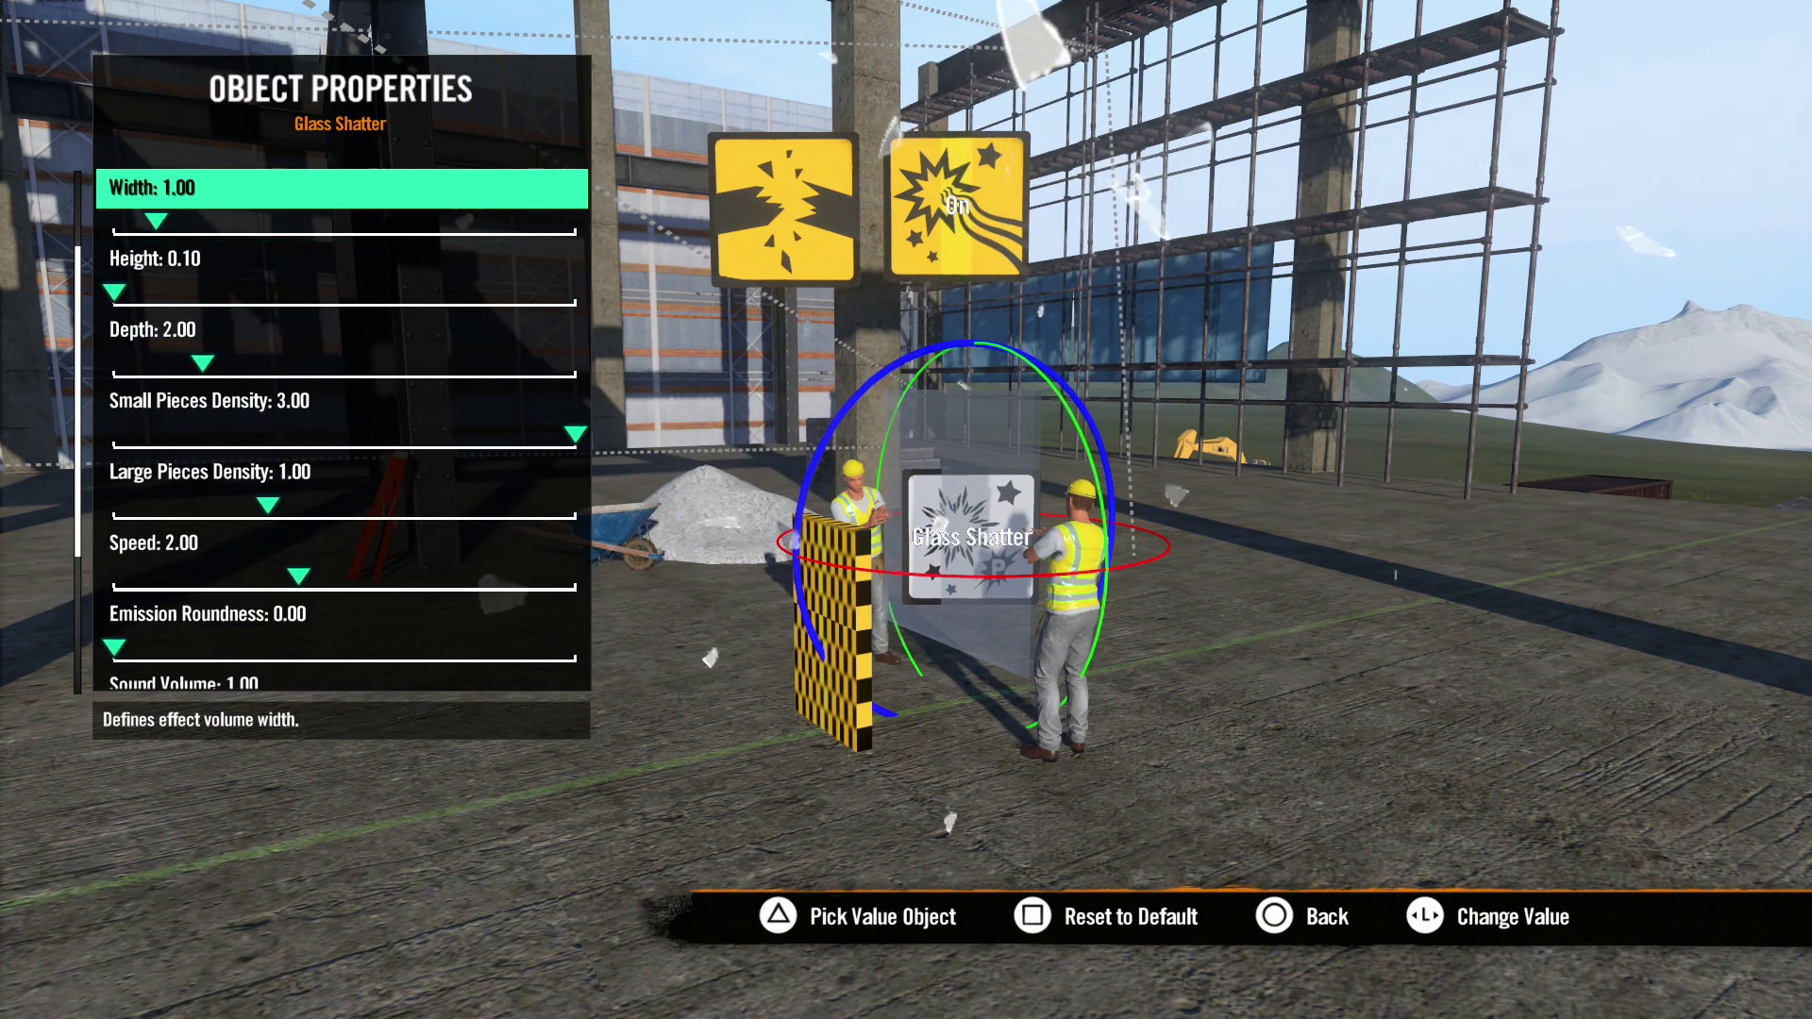
pyautogui.press('Down')
pyautogui.press('Return')
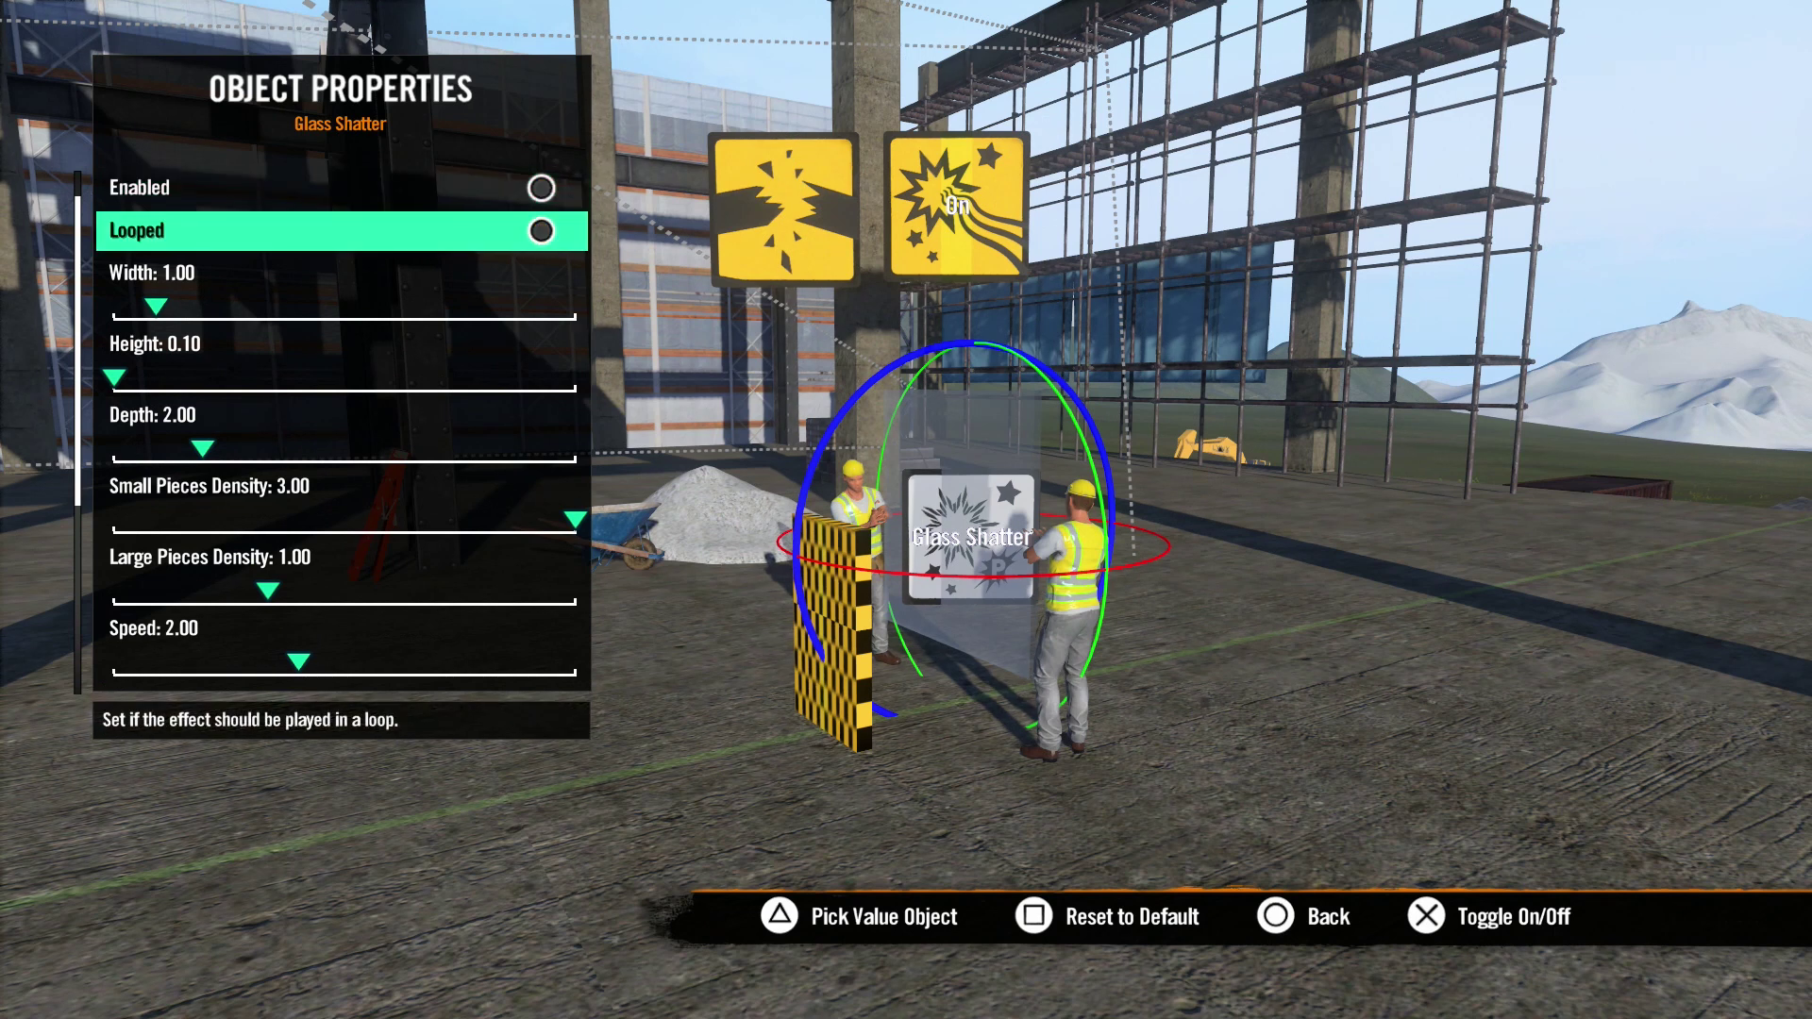
pyautogui.press('Escape')
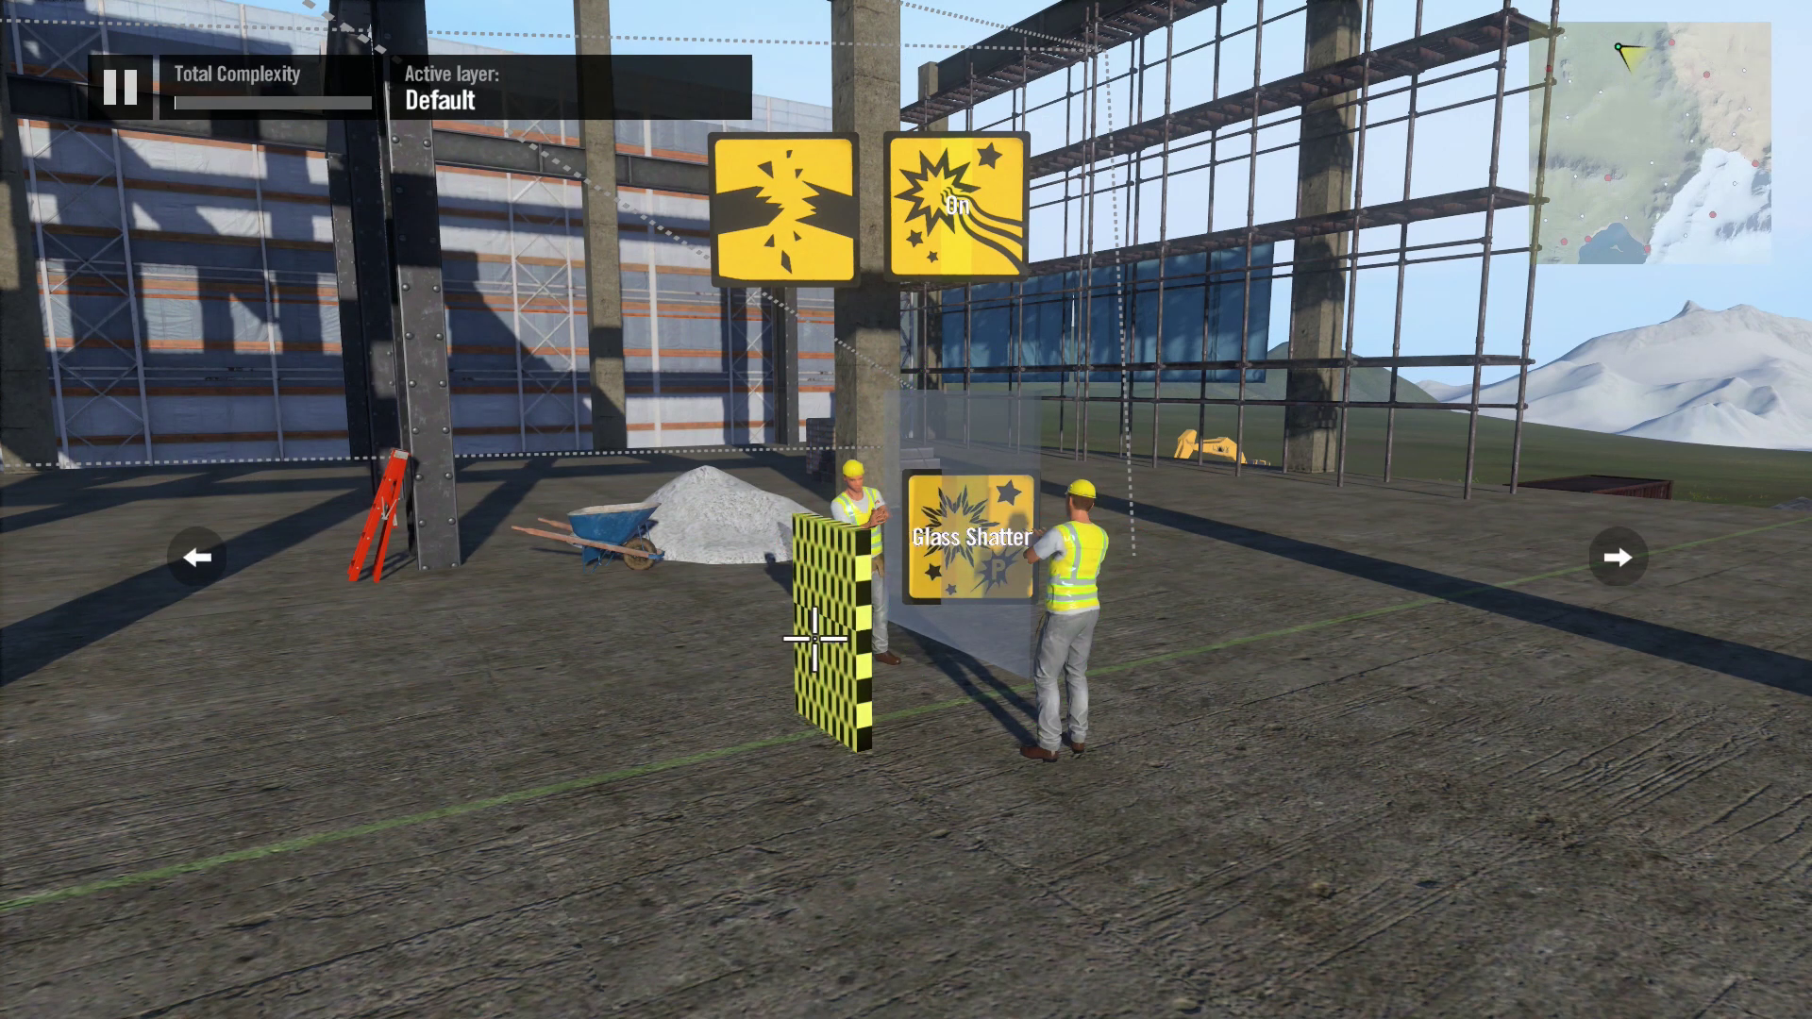
# Step: Link the Area Trigger's On Hit impulse to the break event above it
pyautogui.click(888, 589)
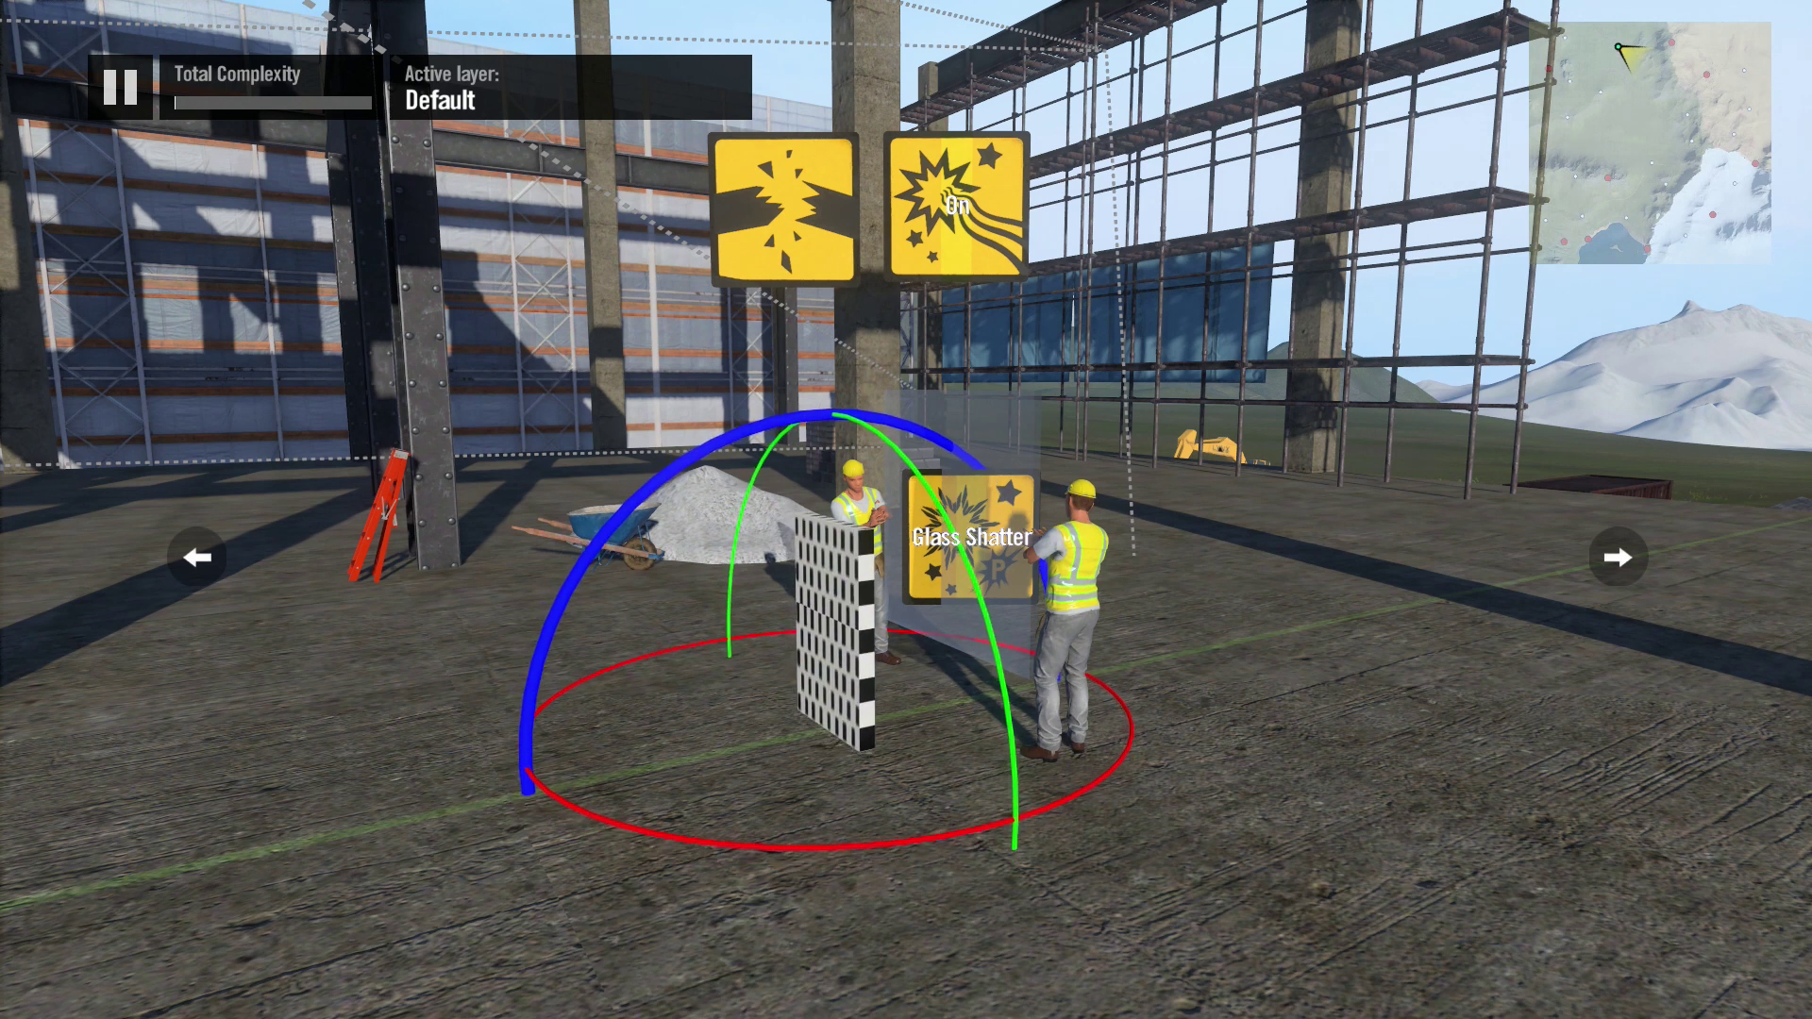
pyautogui.press('Tab')
pyautogui.press('Down')
pyautogui.press('Down')
pyautogui.press('Down')
pyautogui.press('Down')
pyautogui.press('Down')
pyautogui.press('Down')
pyautogui.press('Down')
pyautogui.press('Down')
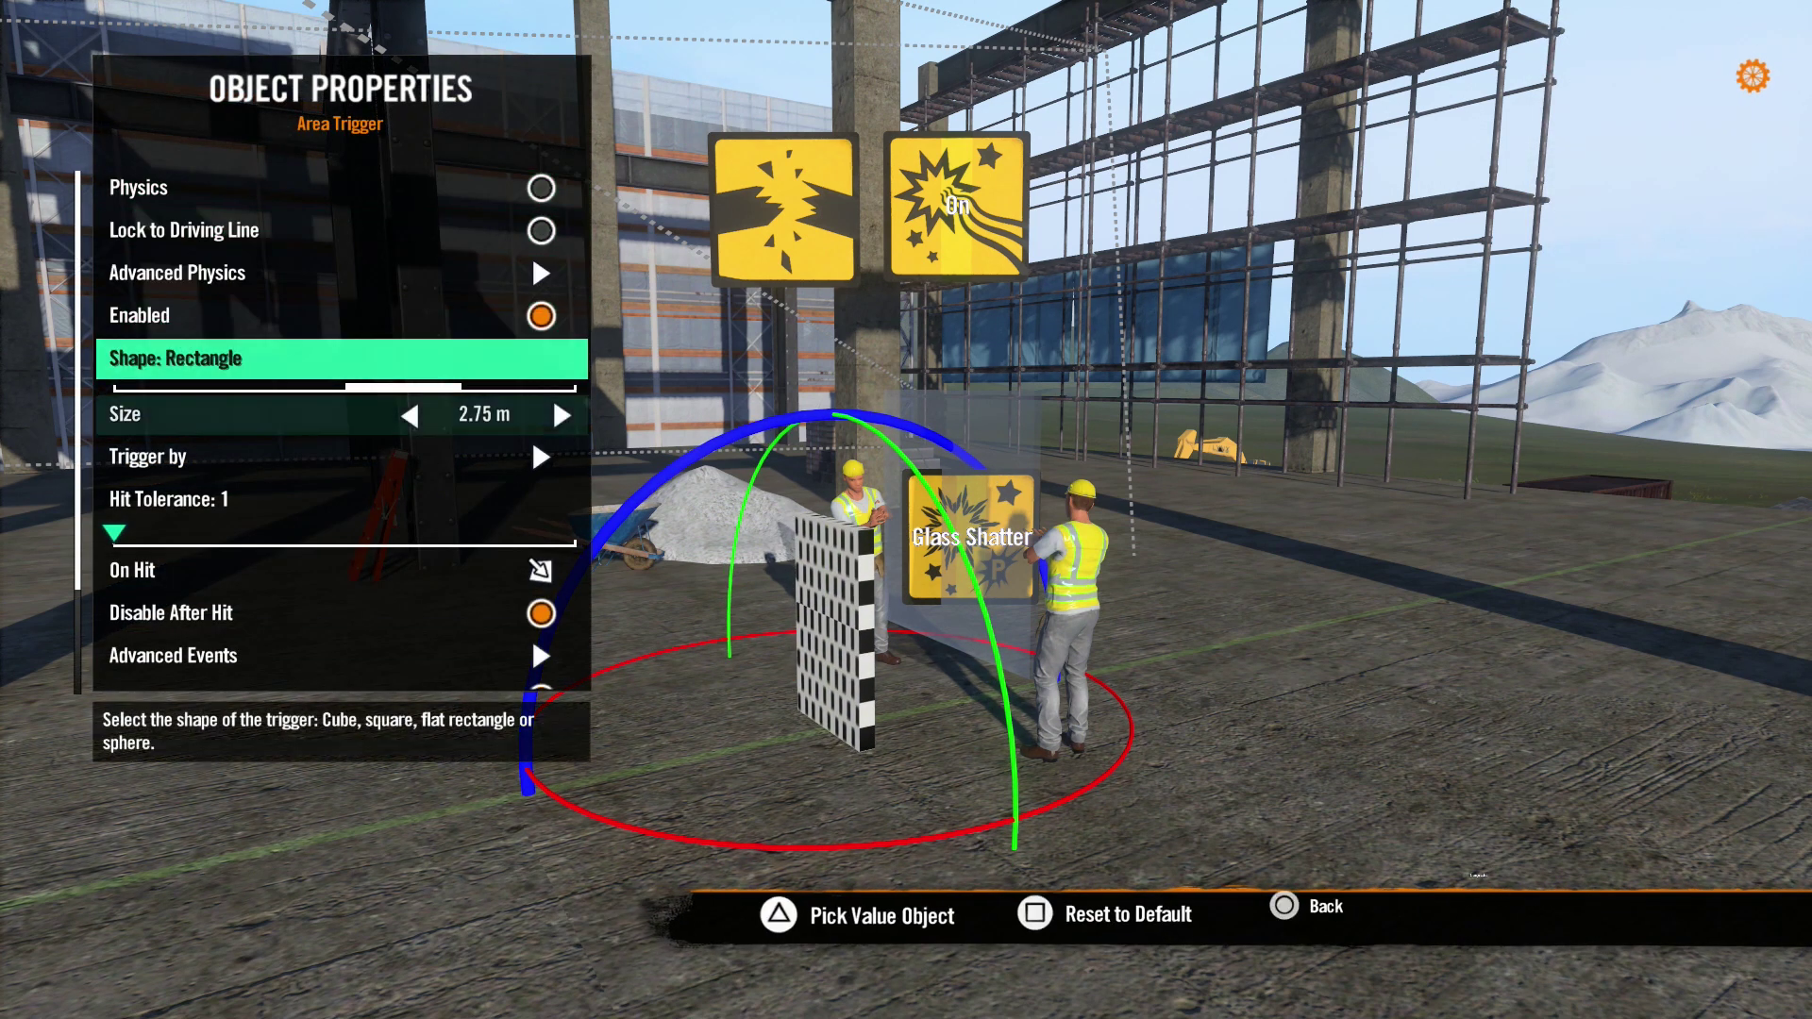
pyautogui.press('Return')
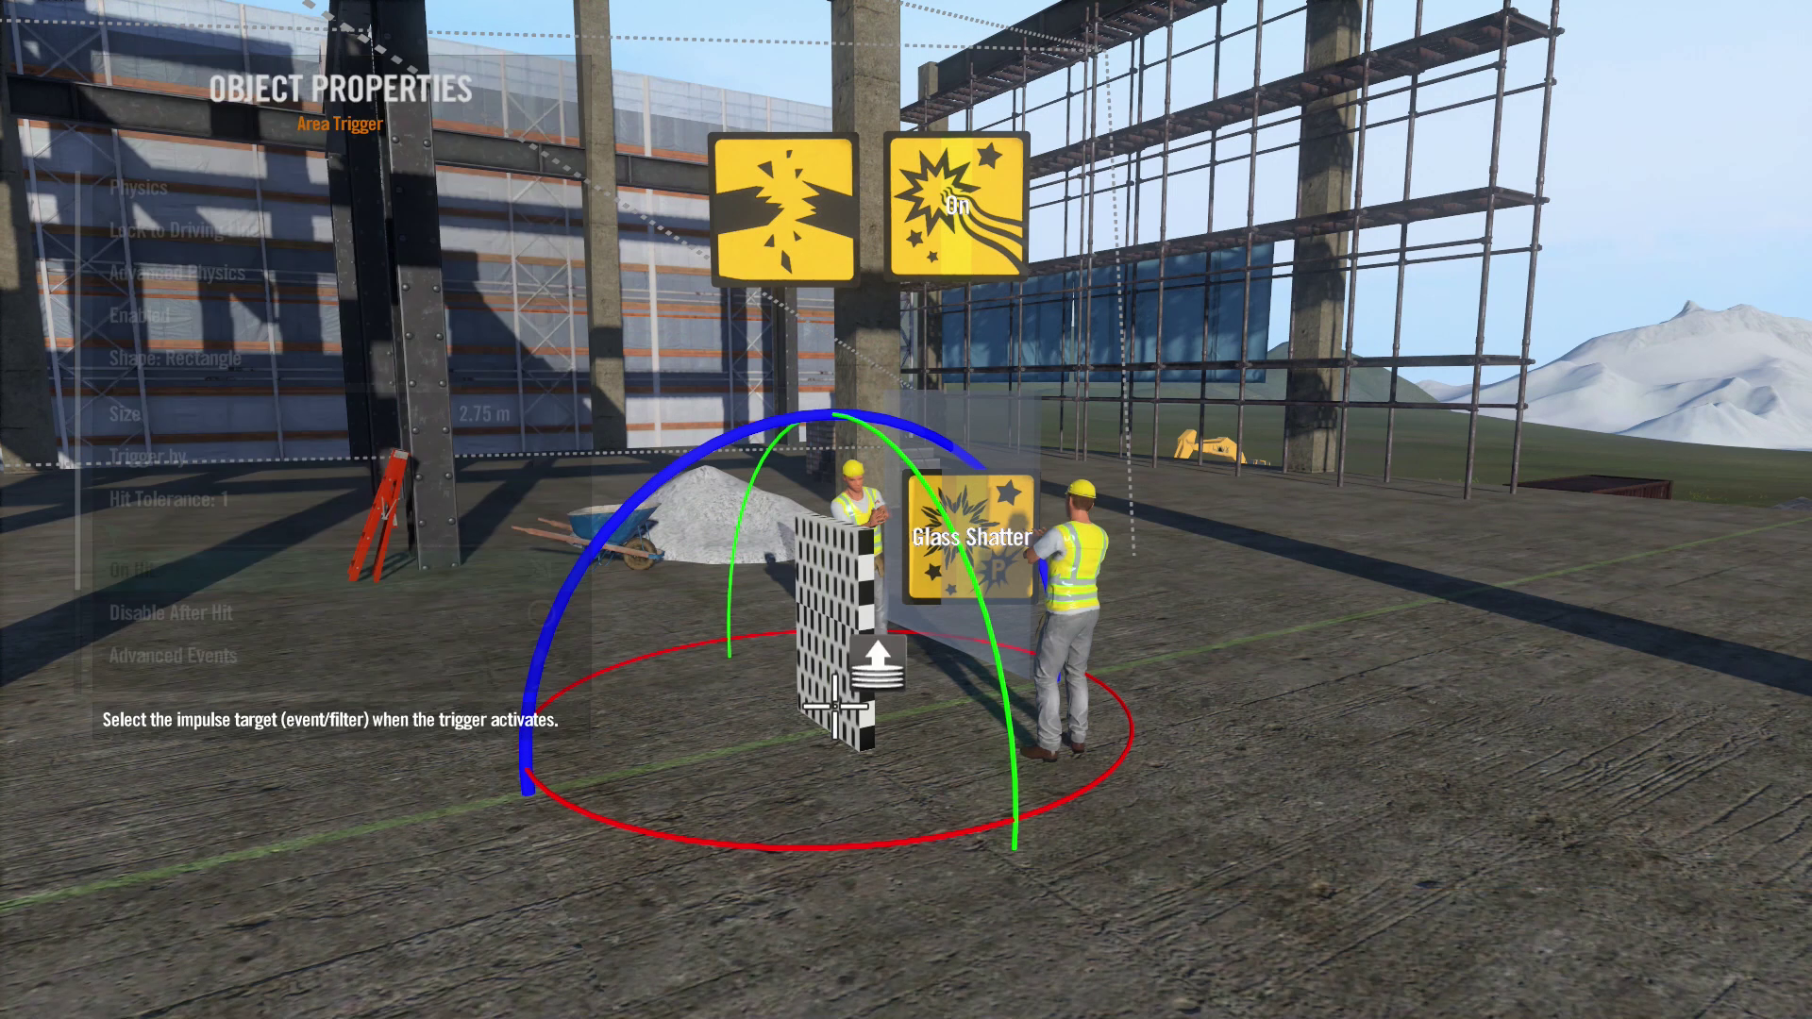
pyautogui.click(781, 261)
# Step: Set the glass pane as the event target of the break event
pyautogui.press('Tab')
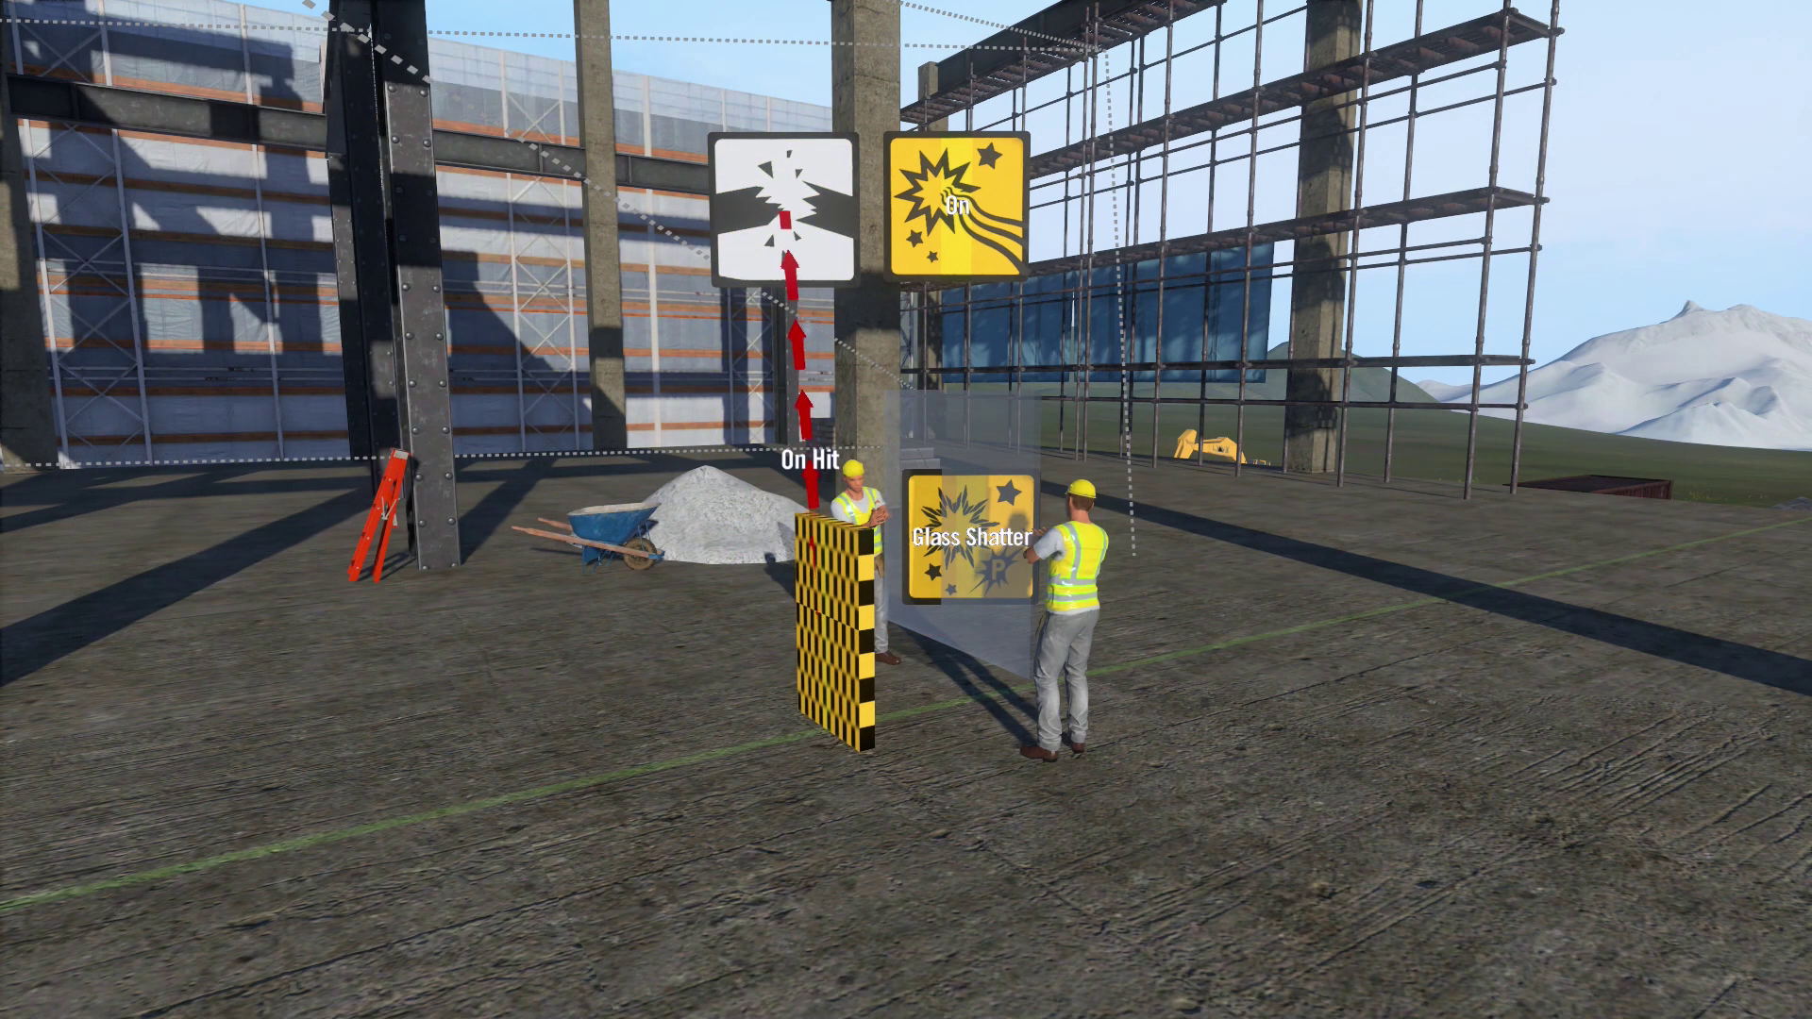
pyautogui.press('Down')
pyautogui.press('Down')
pyautogui.press('Return')
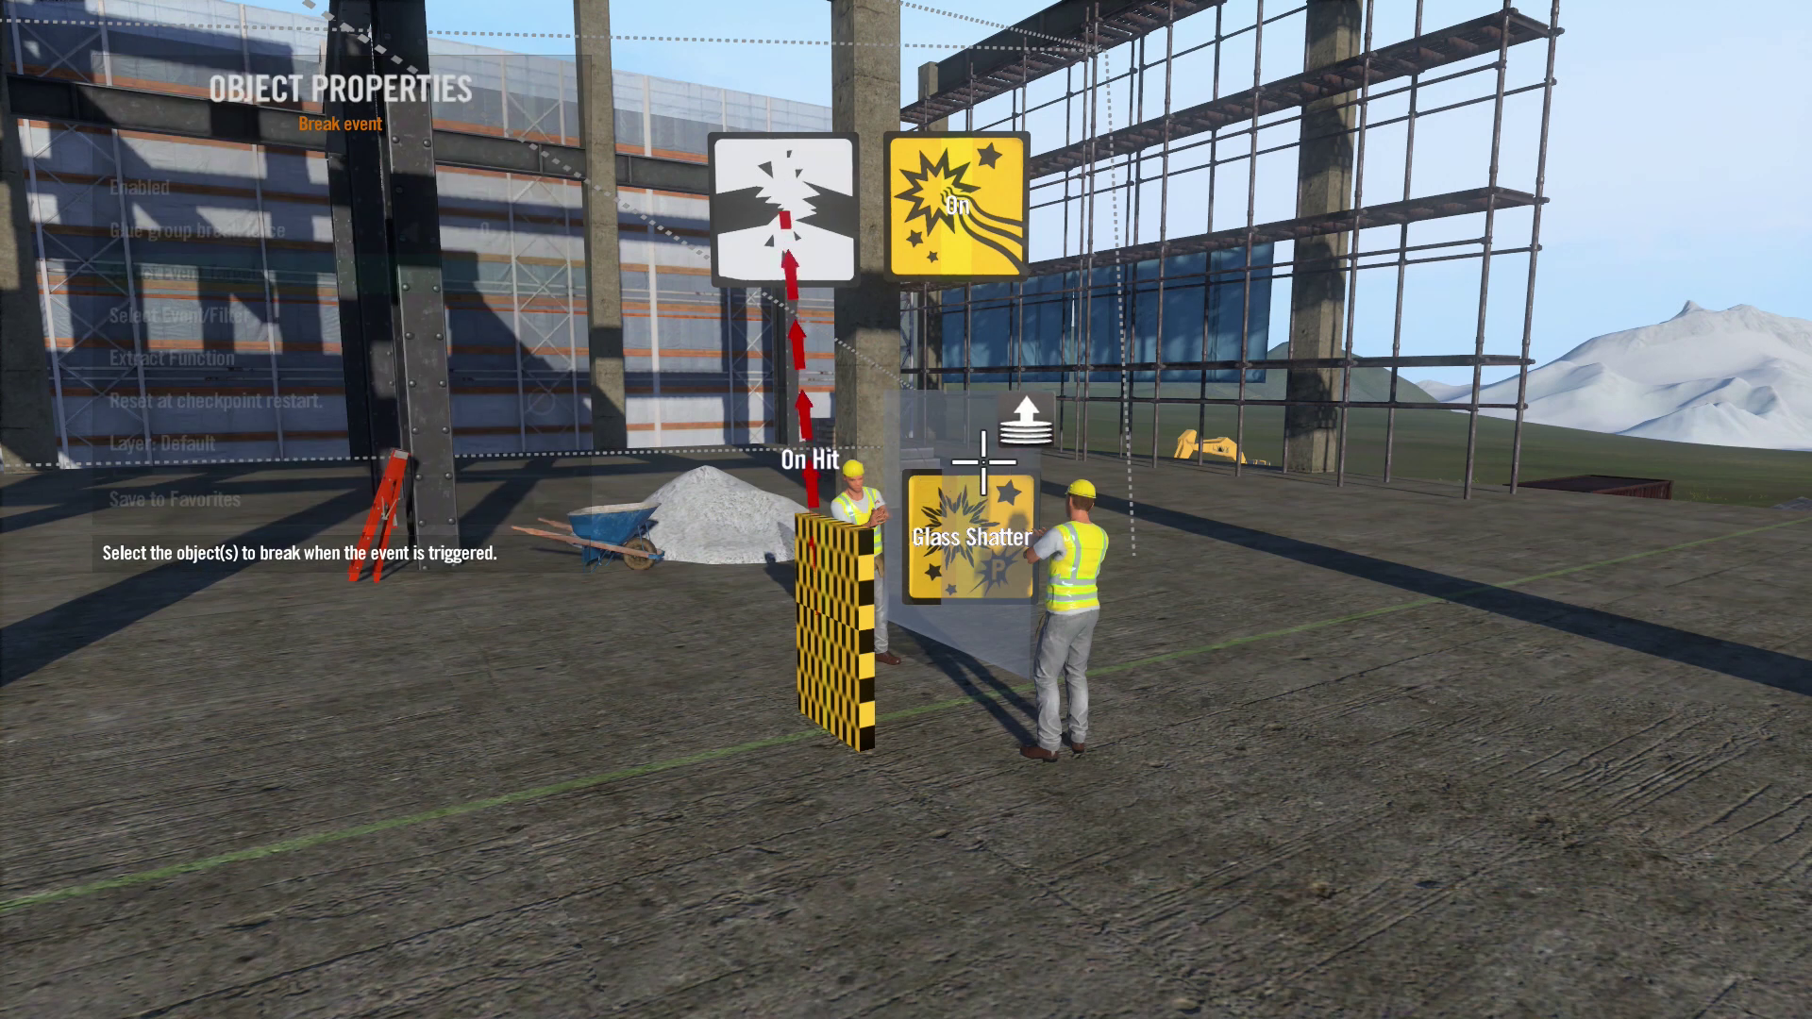
pyautogui.press('Escape')
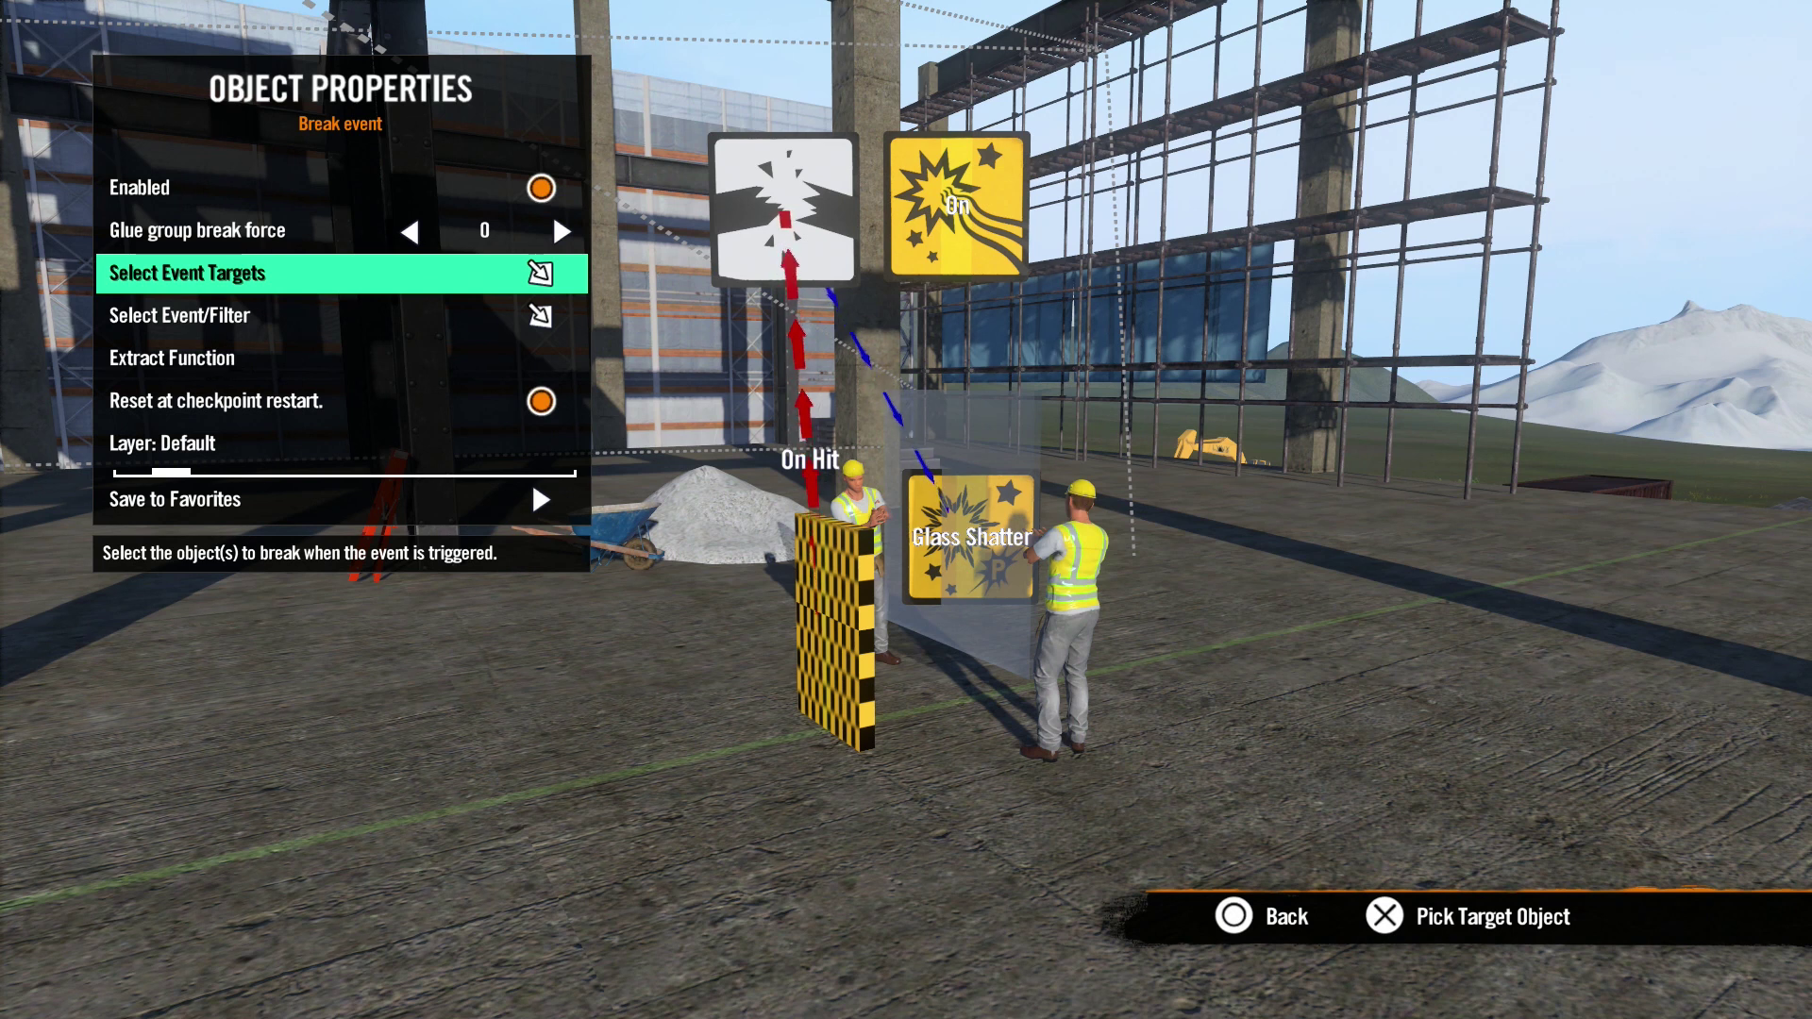
# Step: Link the break event's Select Event/Filter impulse to the On effect event and close its properties
pyautogui.press('Down')
pyautogui.press('Return')
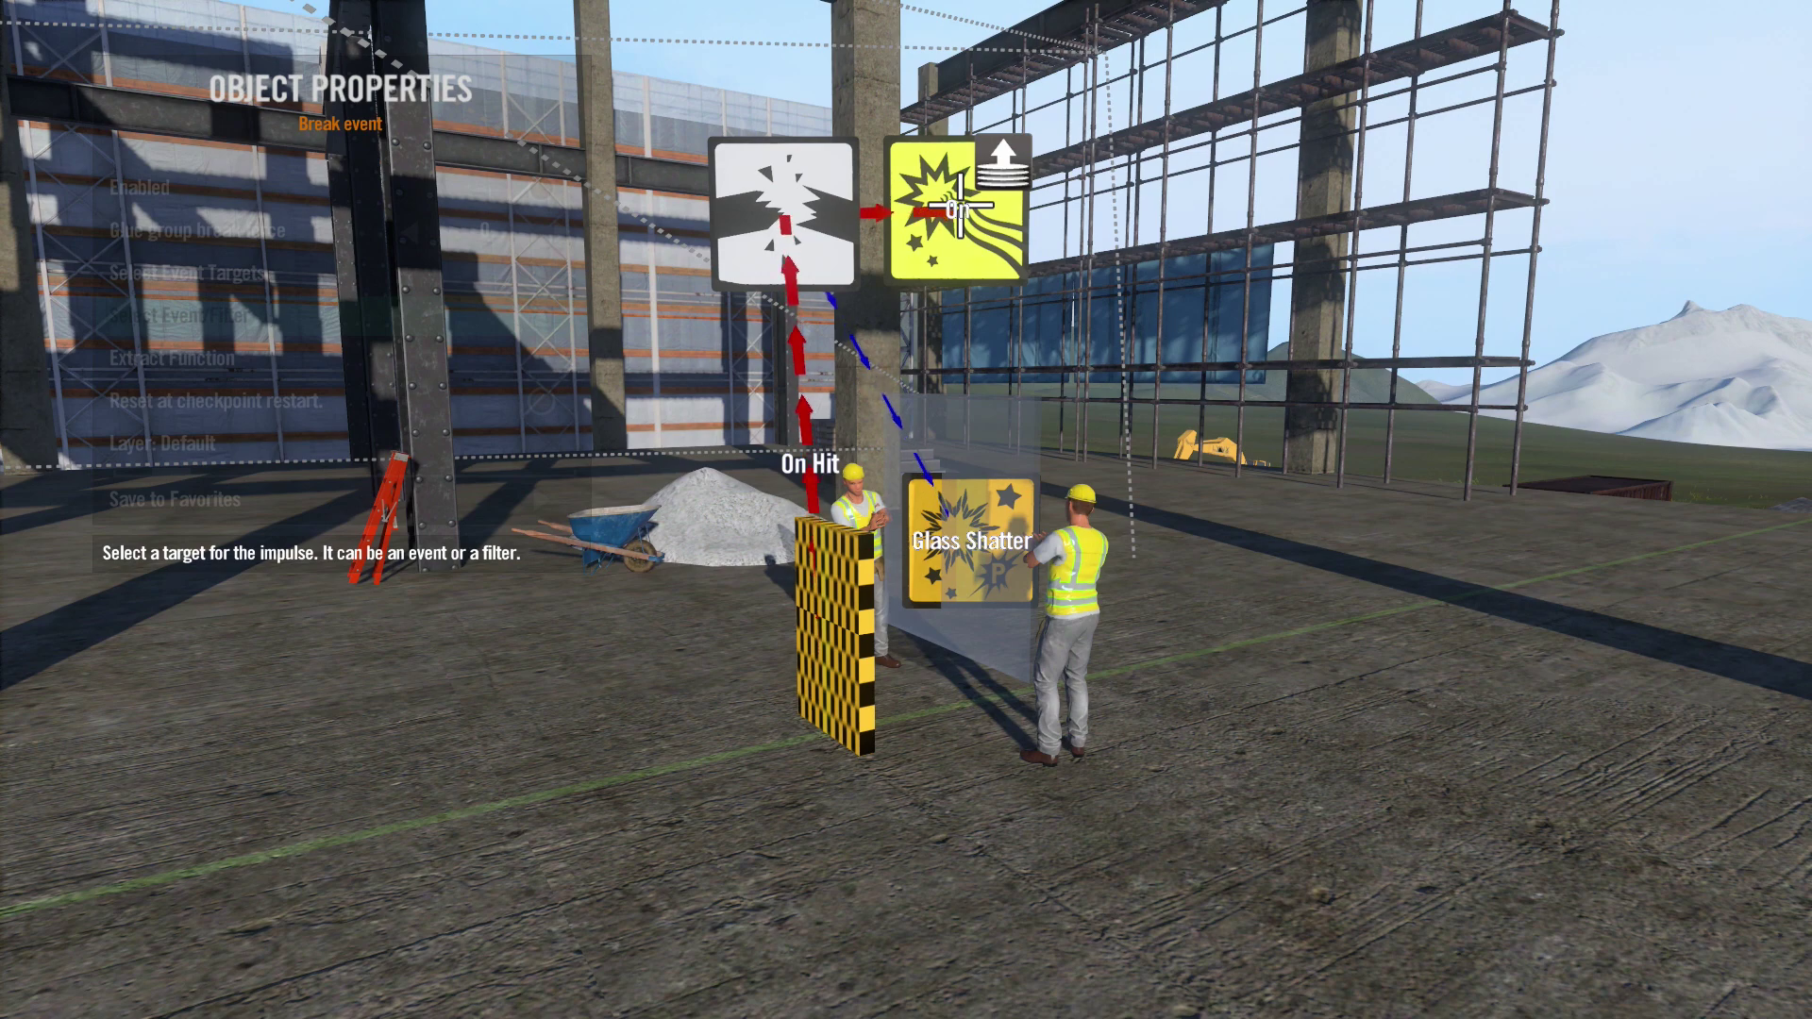
pyautogui.press('Return')
pyautogui.press('Escape')
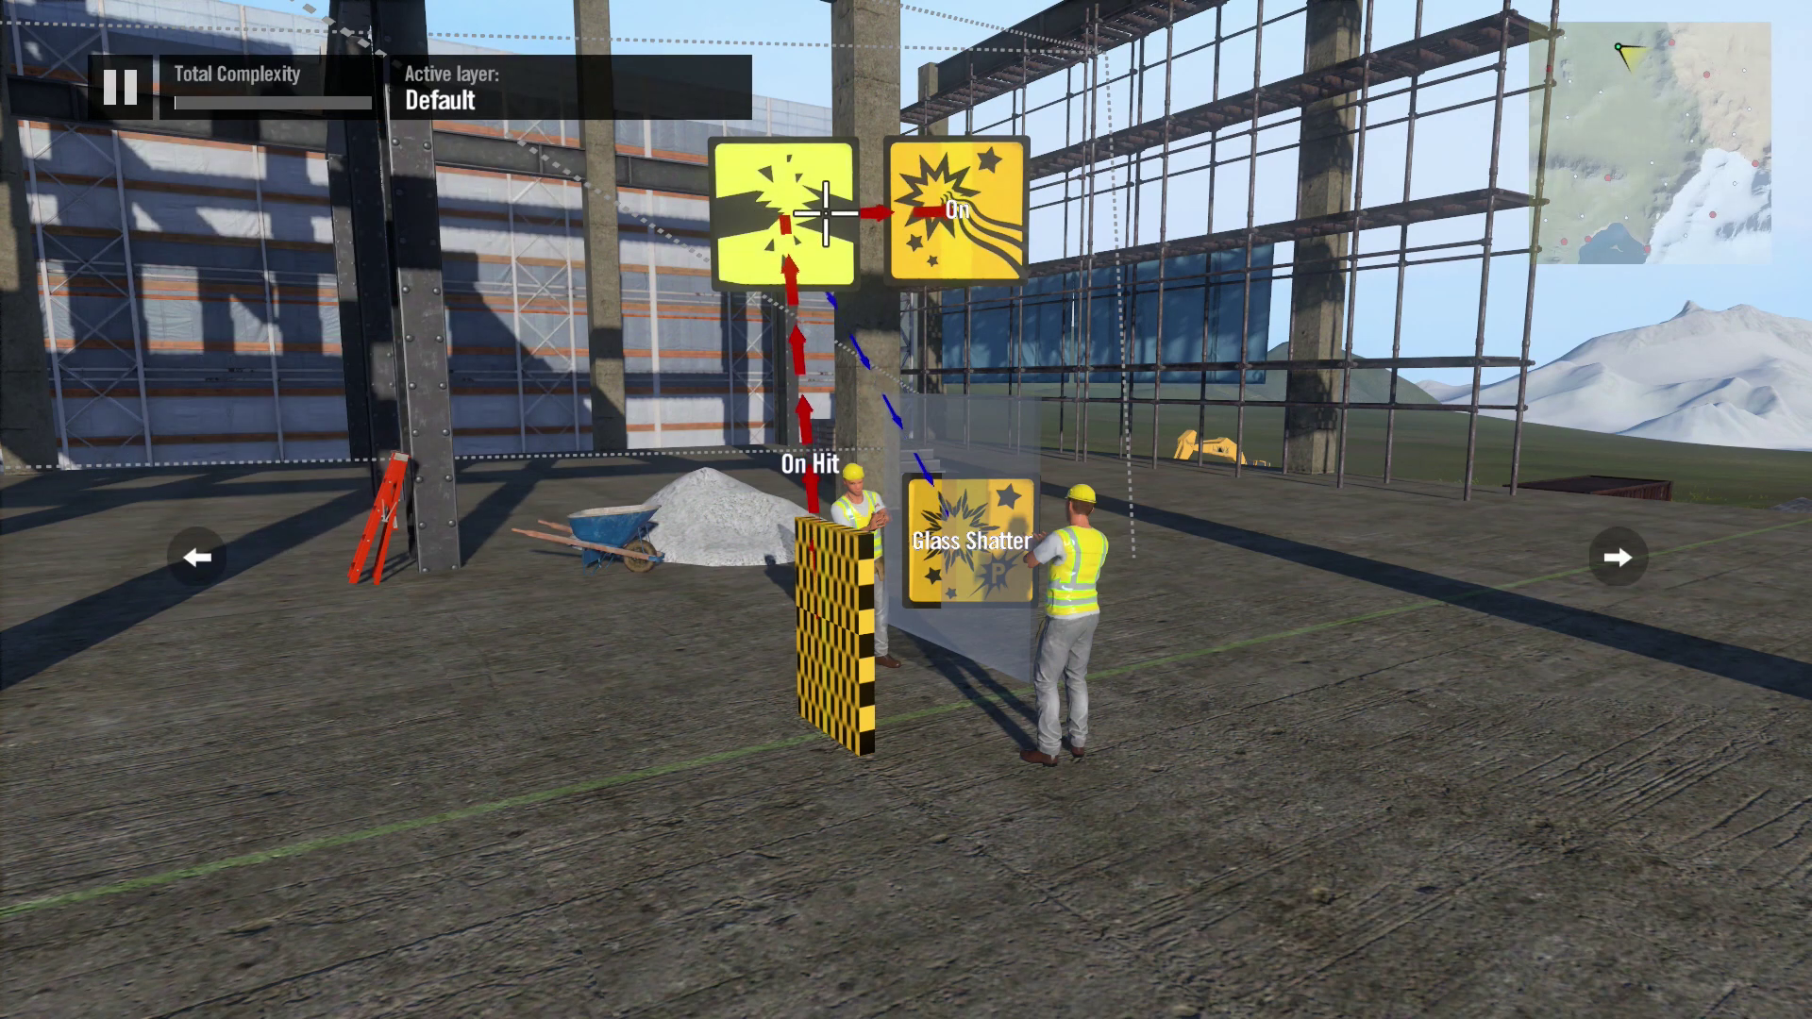
# Step: Open the properties of the On effect event beside the break event
pyautogui.press('Return')
pyautogui.press('Down')
pyautogui.press('Down')
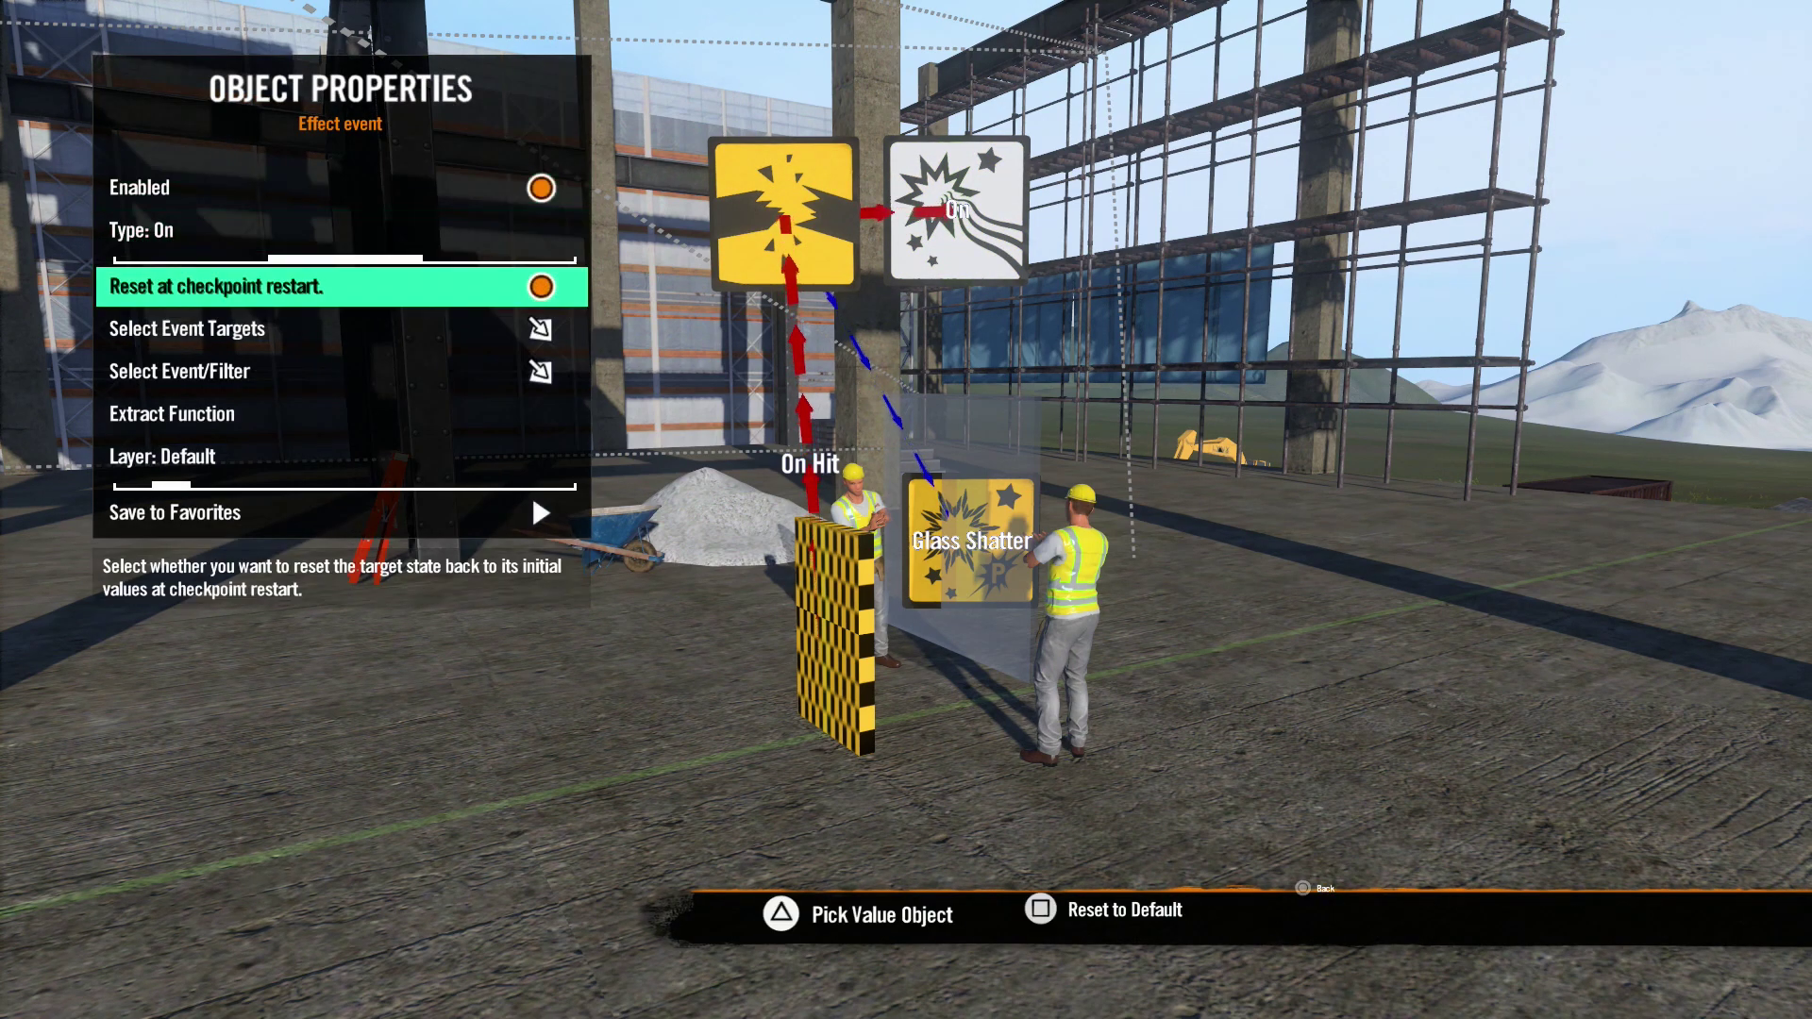